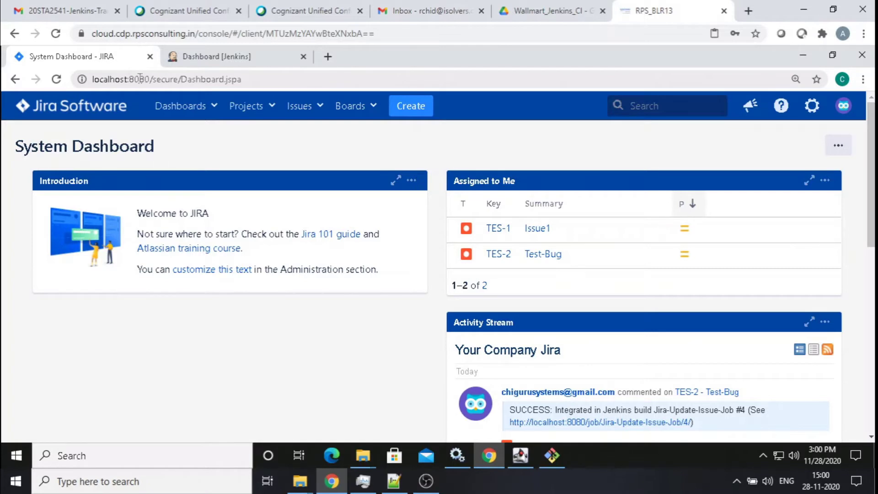
Step: Switch to the Jenkins dashboard and look through the full list of jobs
left_click(268, 58)
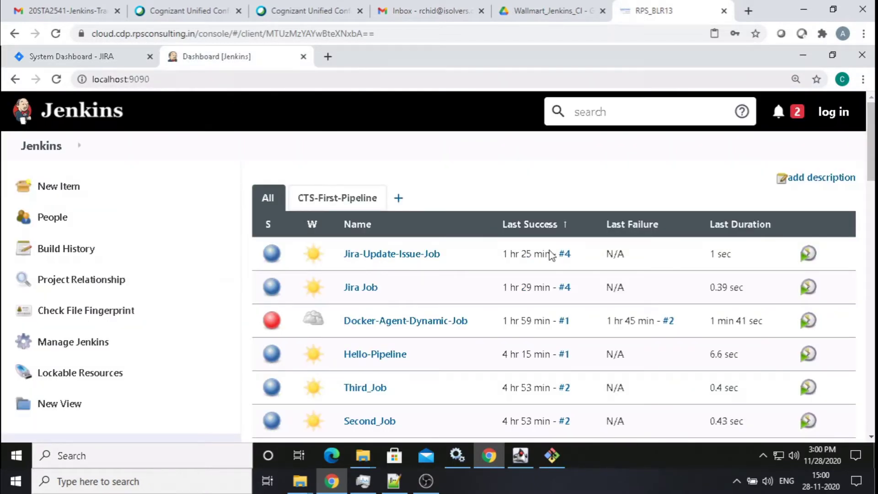
scroll(684, 207, "down", 10)
scroll(683, 207, "down", 10)
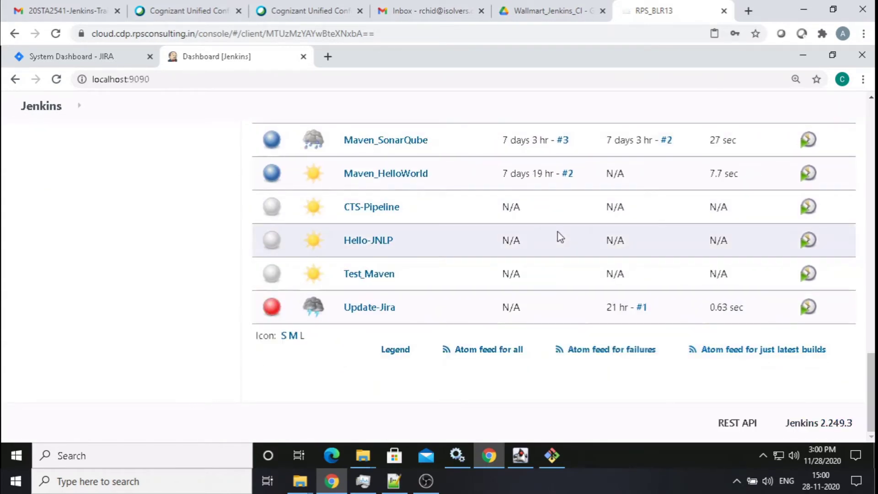
scroll(559, 235, "up", 8)
scroll(558, 231, "up", 8)
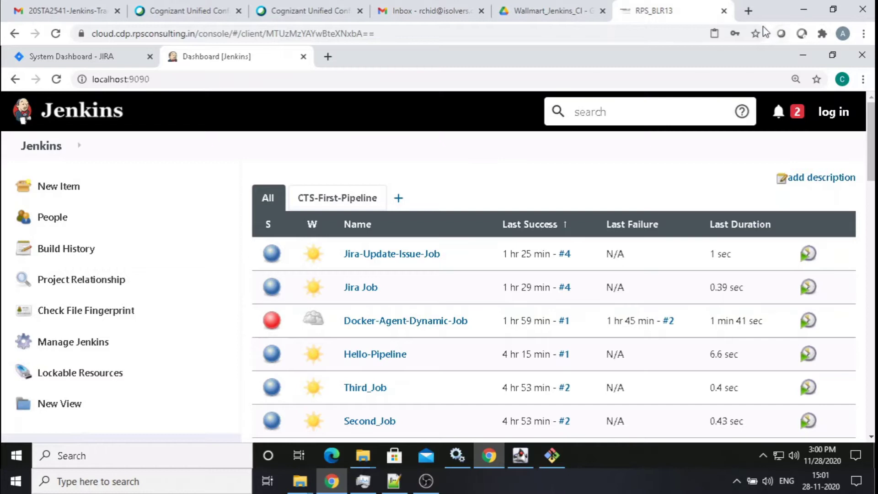
Step: Search the web for "jenkins jira trigger" in a new browser tab and open the JIRA Trigger Jenkins plugin page
left_click(748, 11)
type("jenkins")
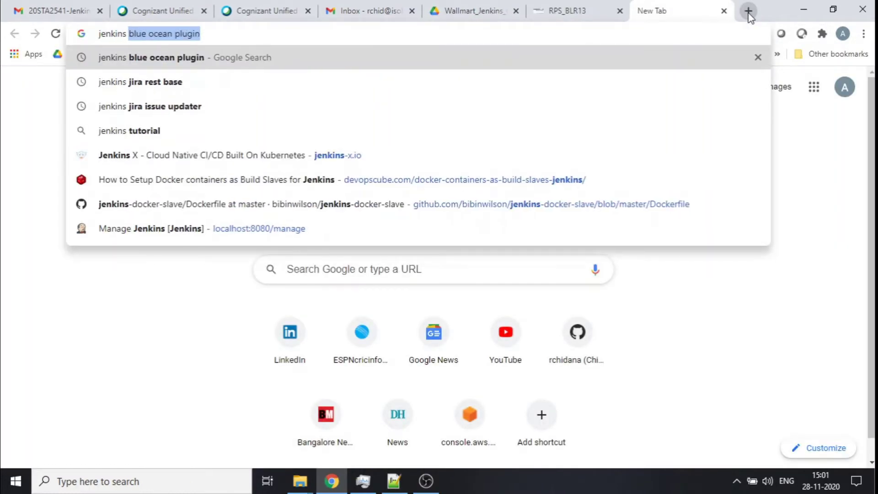
type(" jira ")
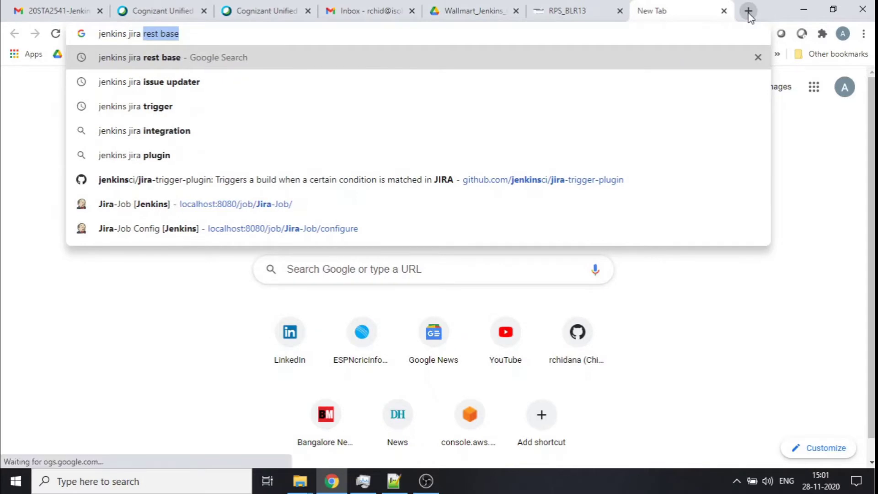
type("trigger")
key("Return")
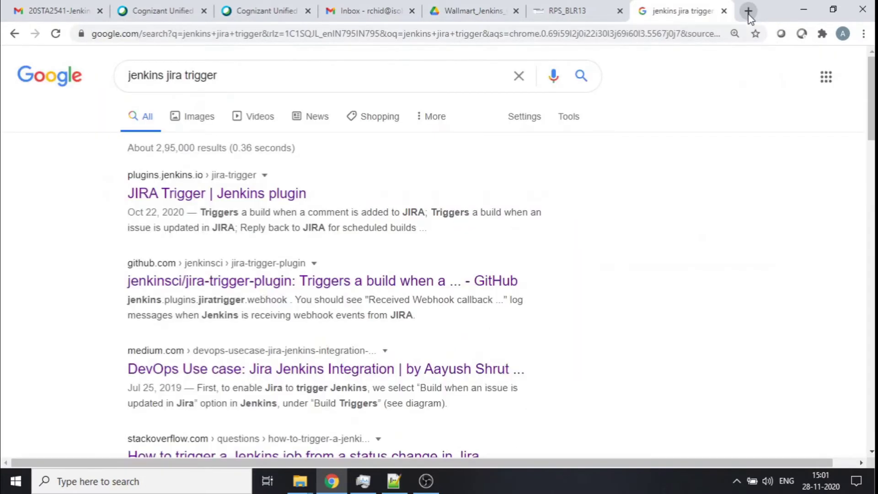
left_click(209, 195)
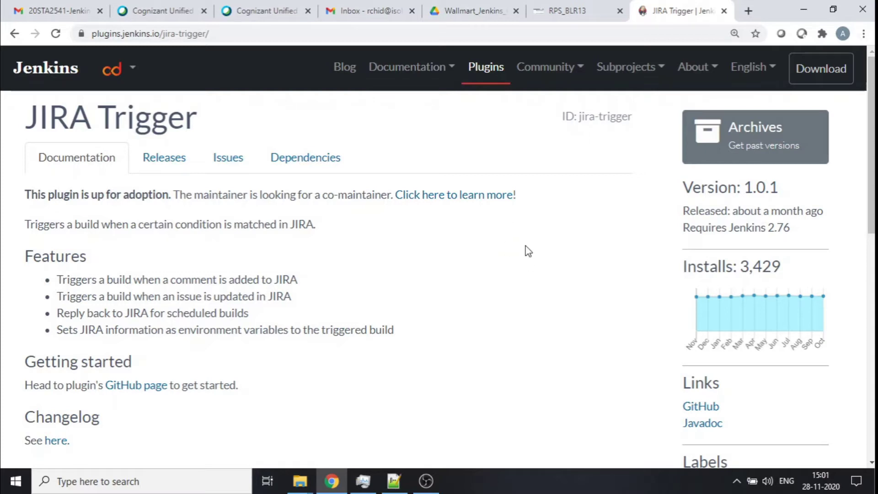
Step: Open the JIRA Trigger plugin's GitHub page and read the README's features, JIRA webhook setup and Jenkins global configuration instructions
scroll(526, 249, "down", 1)
left_click(139, 324)
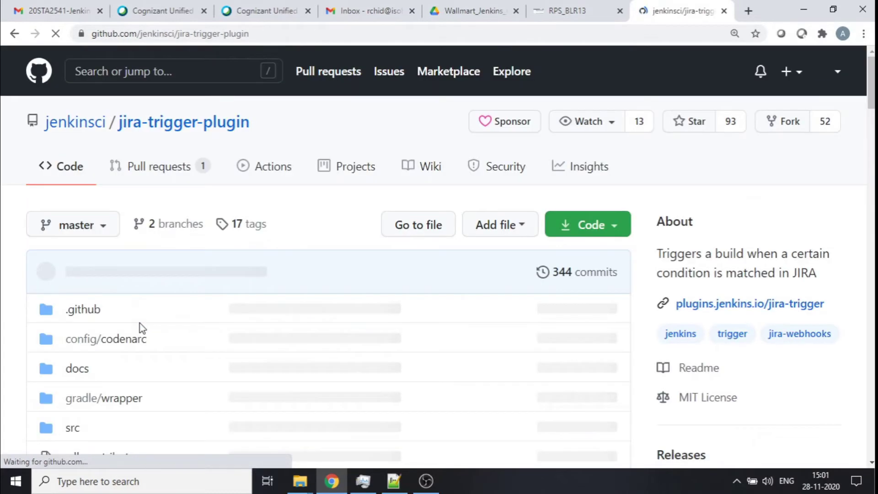
scroll(456, 281, "down", 15)
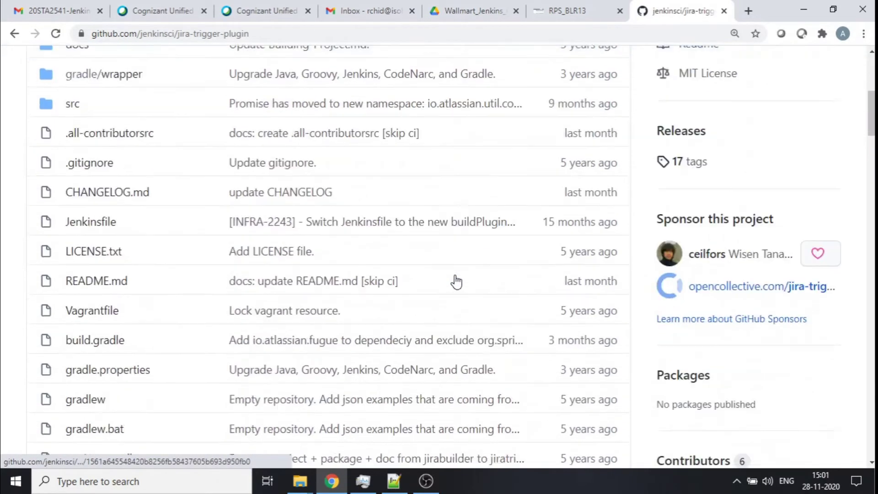
scroll(456, 281, "down", 12)
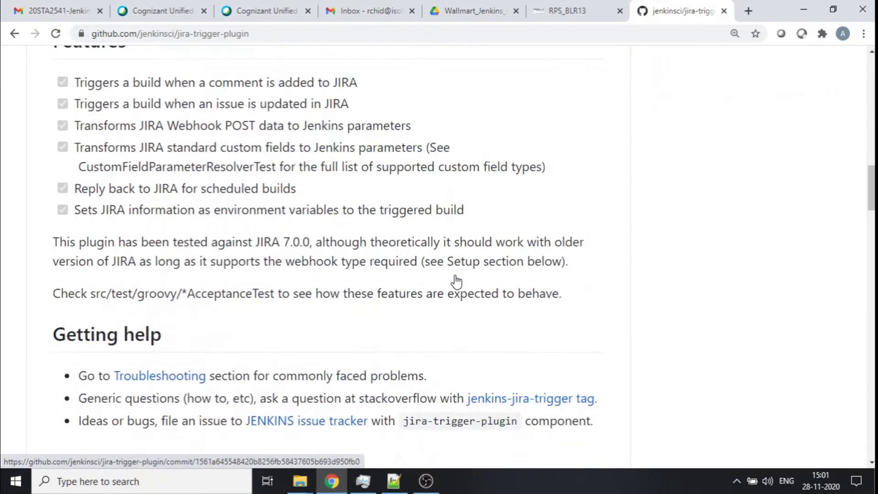
scroll(456, 280, "down", 3)
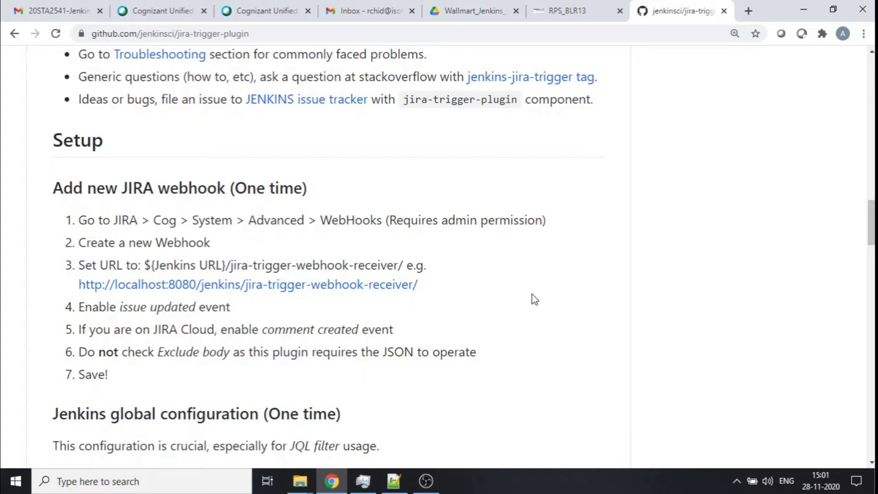
scroll(531, 295, "down", 1)
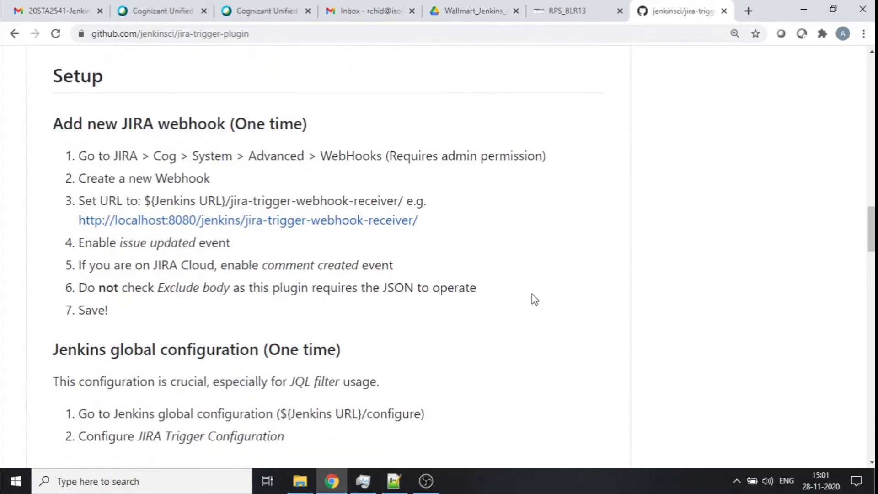
scroll(531, 294, "up", 10)
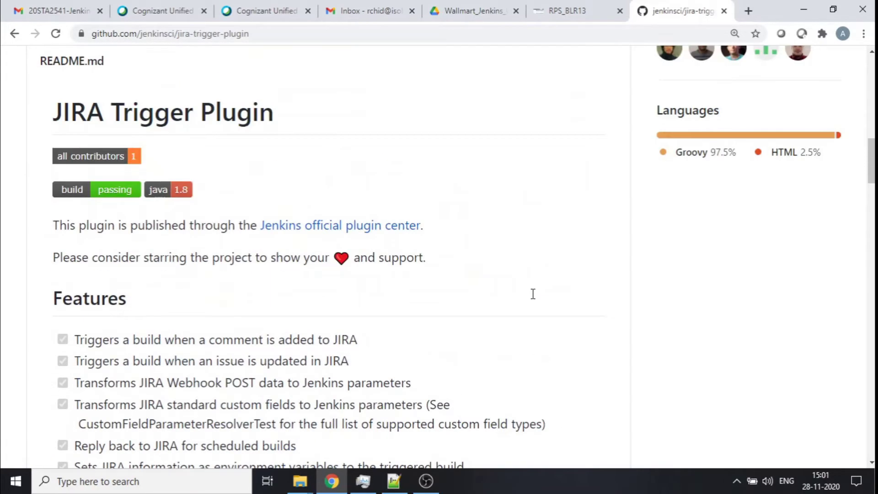
scroll(532, 293, "up", 3)
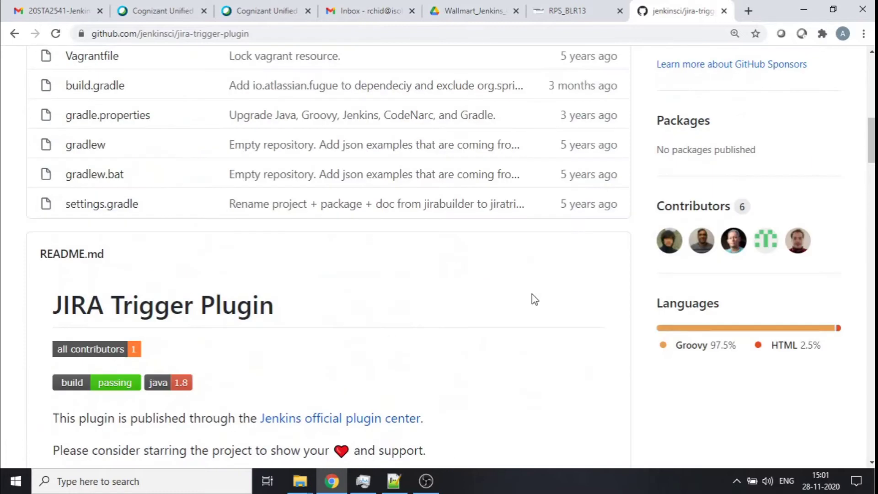
Step: Return to Jenkins and open its plugin manager from the management page
left_click(580, 6)
left_click(73, 344)
scroll(480, 273, "down", 3)
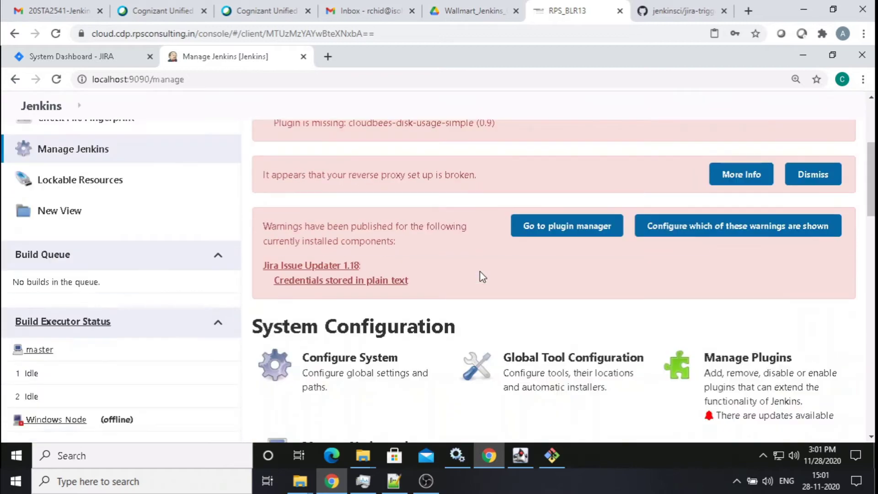
scroll(479, 276, "down", 3)
left_click(767, 187)
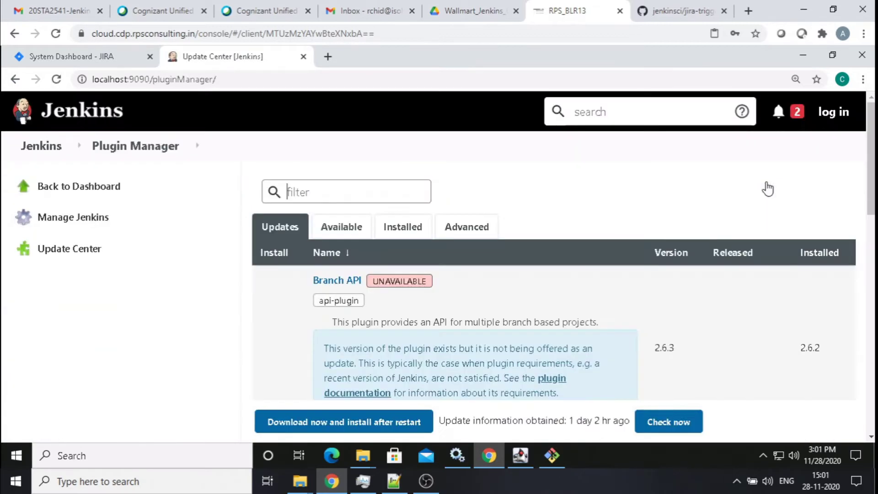
Step: Filter the installed plugins by "jira" and check for the JIRA Trigger Plugin
left_click(401, 227)
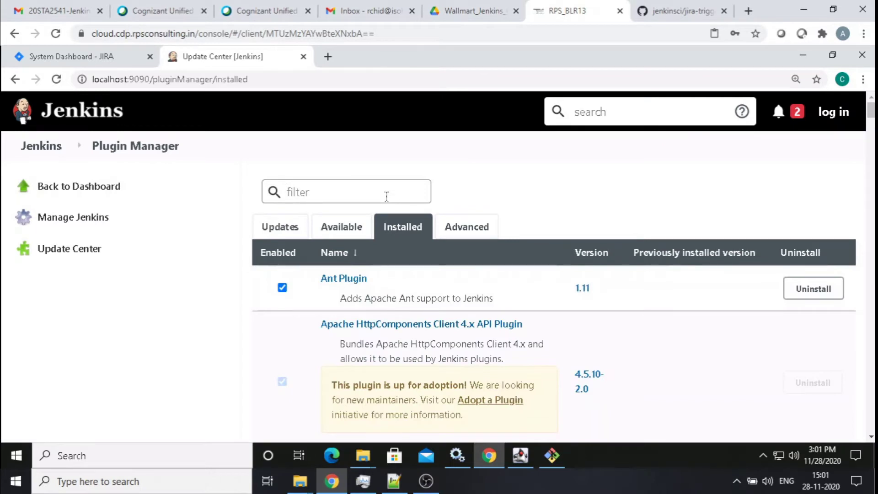
type("jira")
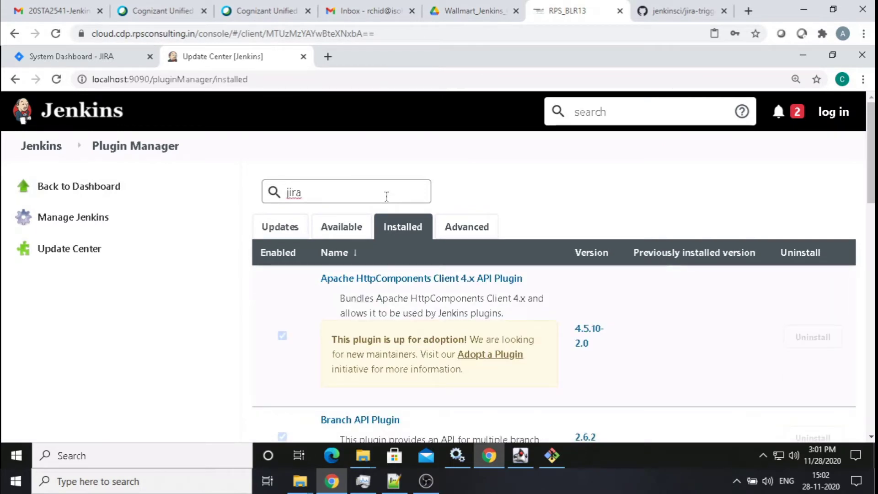
scroll(521, 227, "down", 2)
scroll(521, 228, "down", 4)
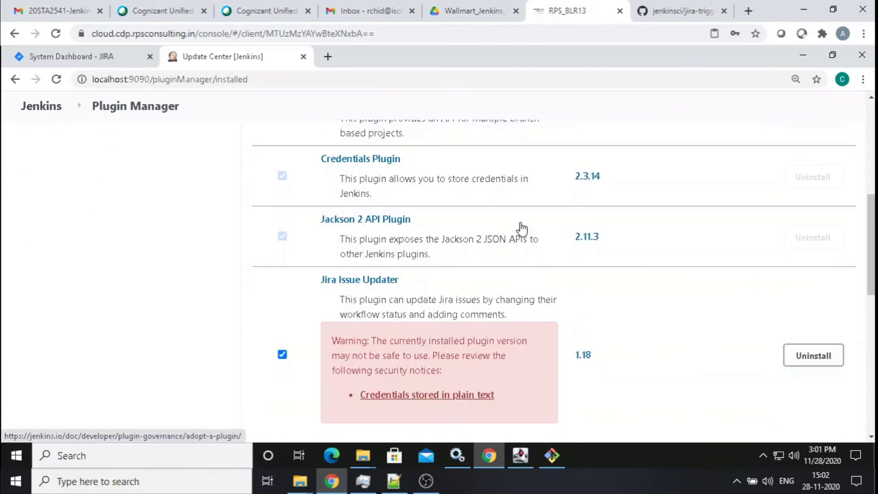
scroll(521, 228, "down", 3)
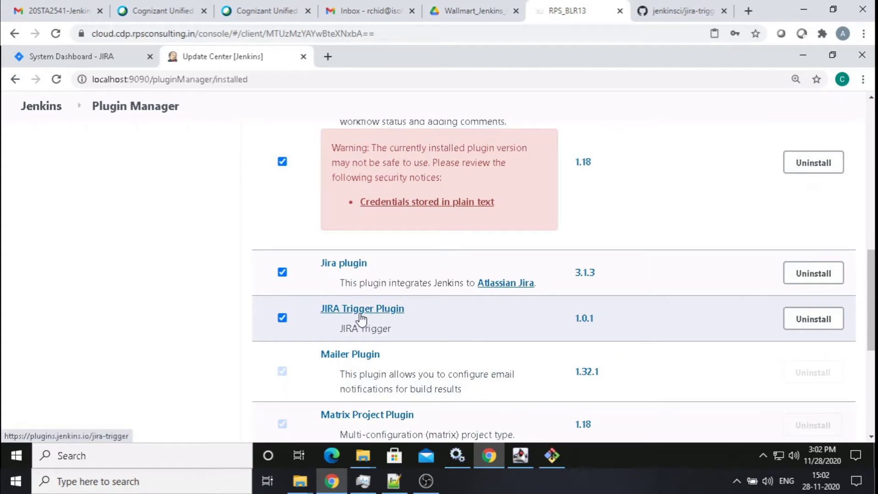
Step: Leave the plugin manager and open the Jenkins global system configuration
left_click(41, 107)
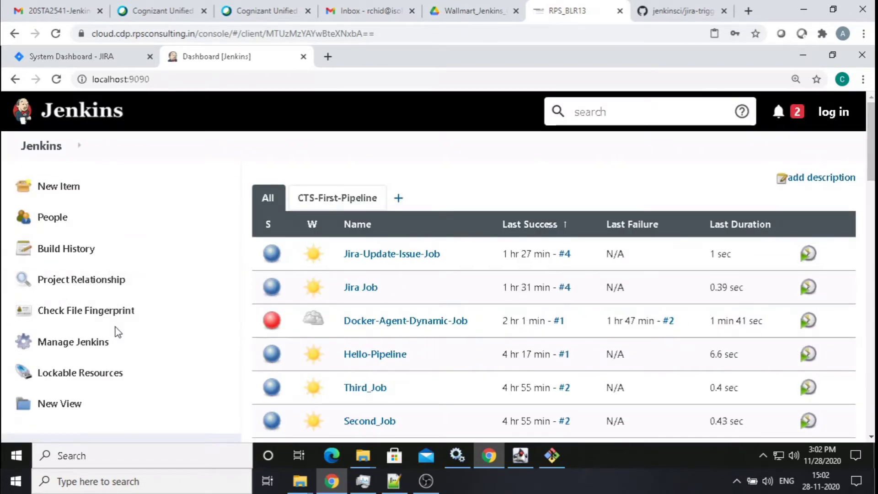
left_click(87, 347)
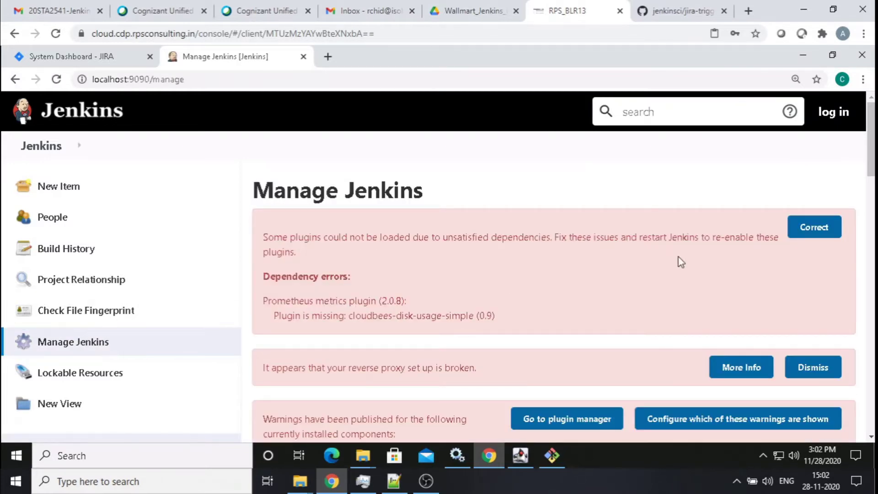
scroll(678, 257, "down", 4)
scroll(678, 257, "down", 3)
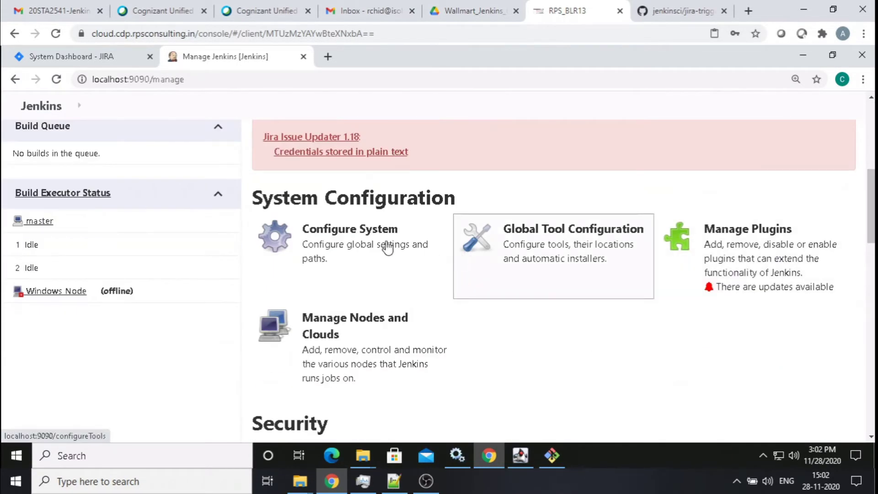
left_click(366, 234)
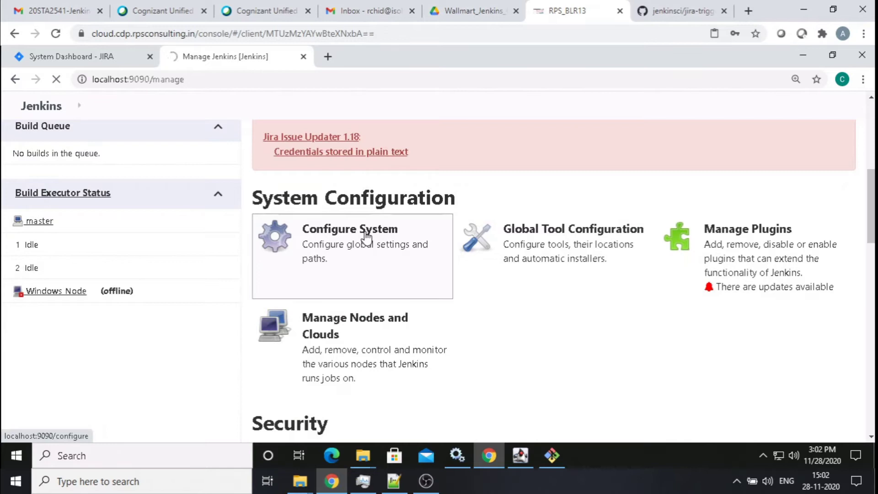
Step: Examine the JIRA Trigger Configuration settings, including the help text for replying to JIRA for build updates, and check the configuration page's URL
scroll(718, 273, "down", 2)
scroll(714, 270, "down", 15)
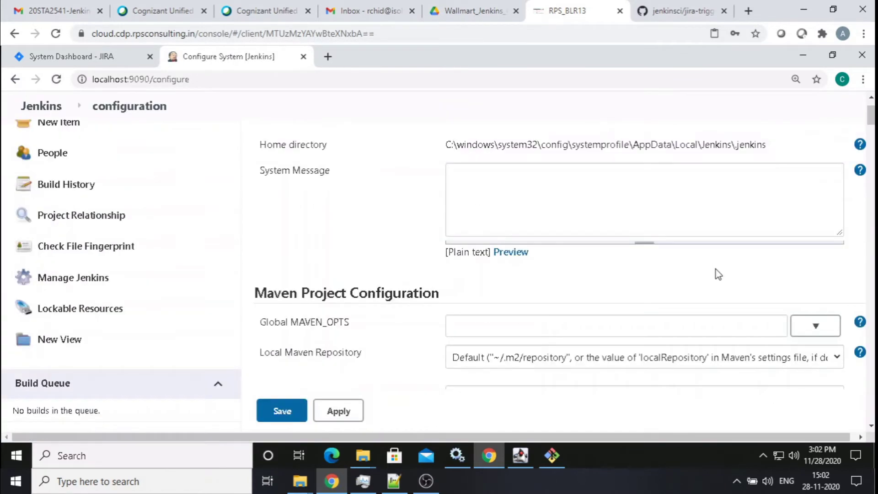
scroll(715, 269, "down", 12)
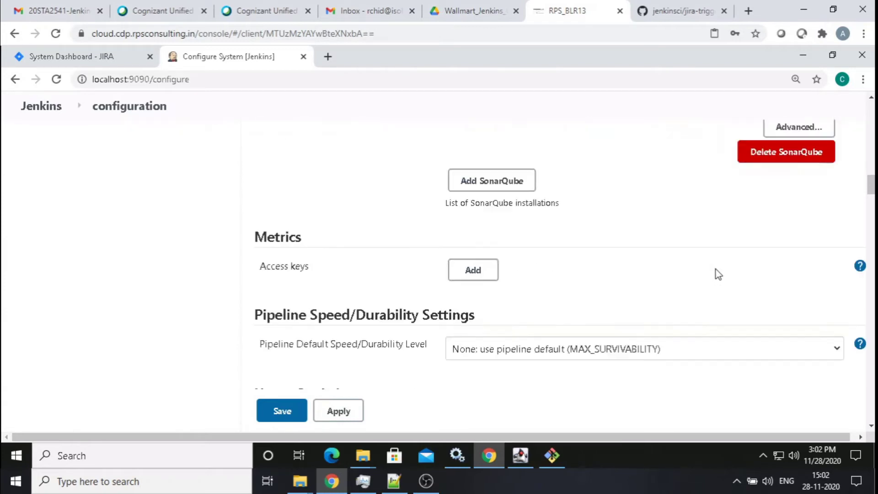
scroll(715, 269, "down", 3)
scroll(715, 270, "down", 4)
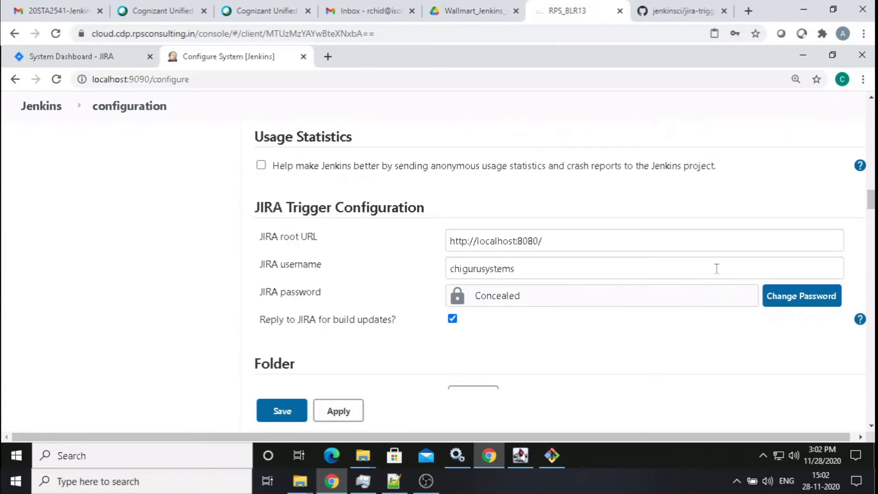
scroll(539, 261, "down", 1)
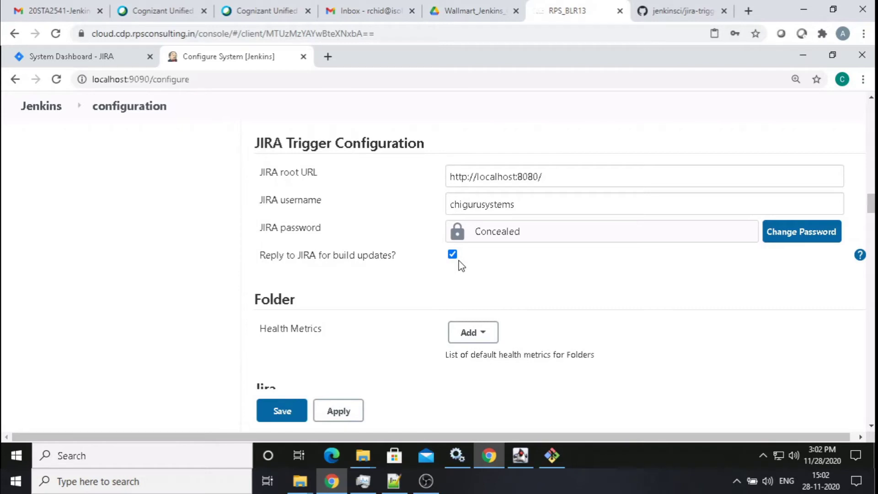
left_click(860, 255)
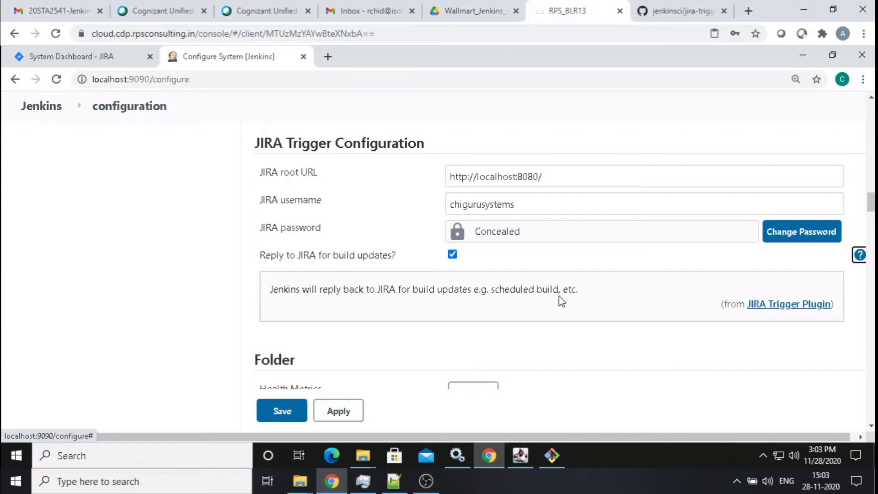
left_click(860, 255)
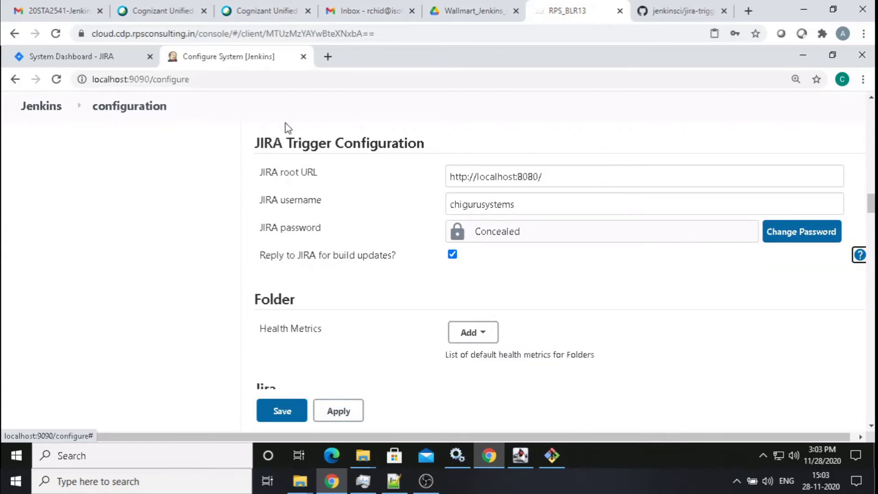
scroll(280, 139, "up", 1)
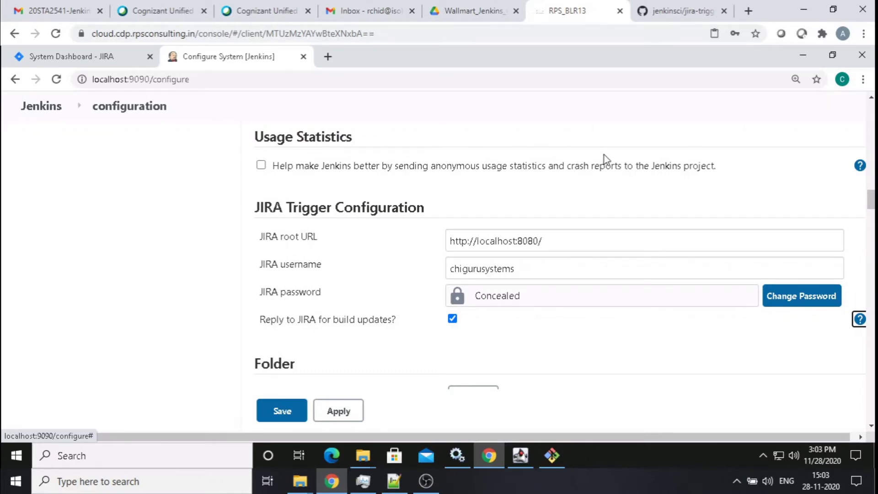
scroll(604, 157, "up", 10)
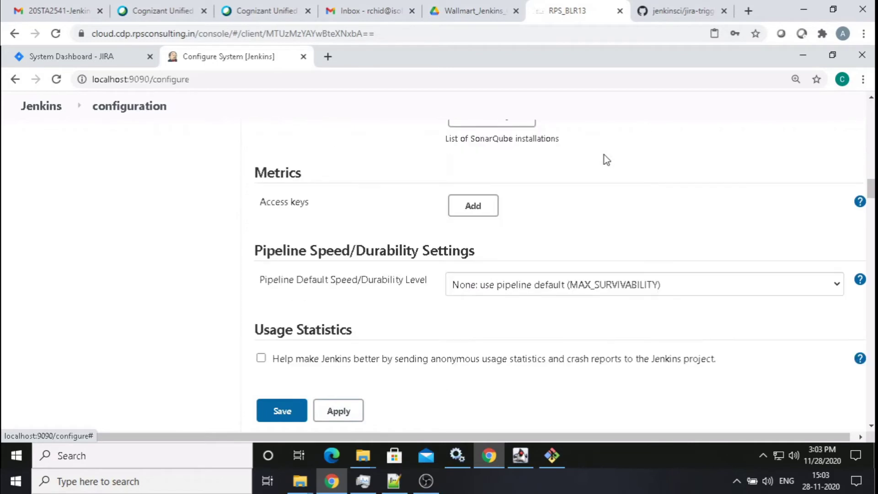
left_click(225, 82)
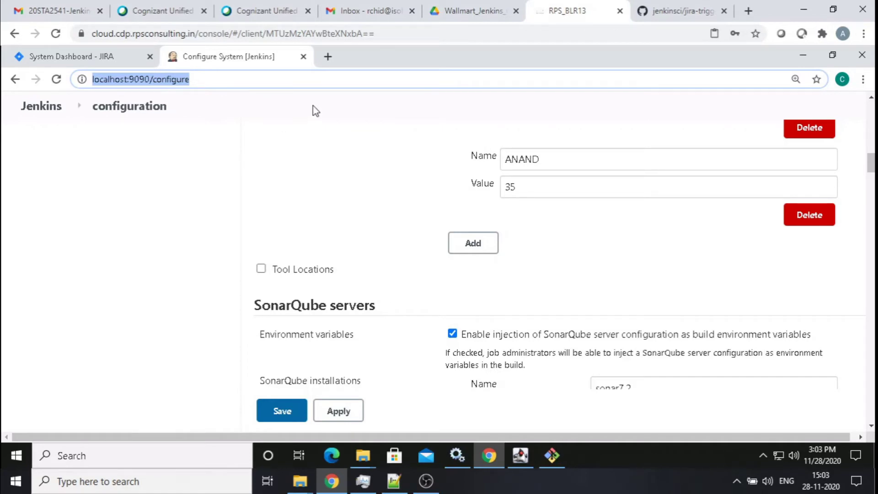
Step: Switch to Jira, open its system administration settings, and confirm administrator access with the account password
left_click(93, 61)
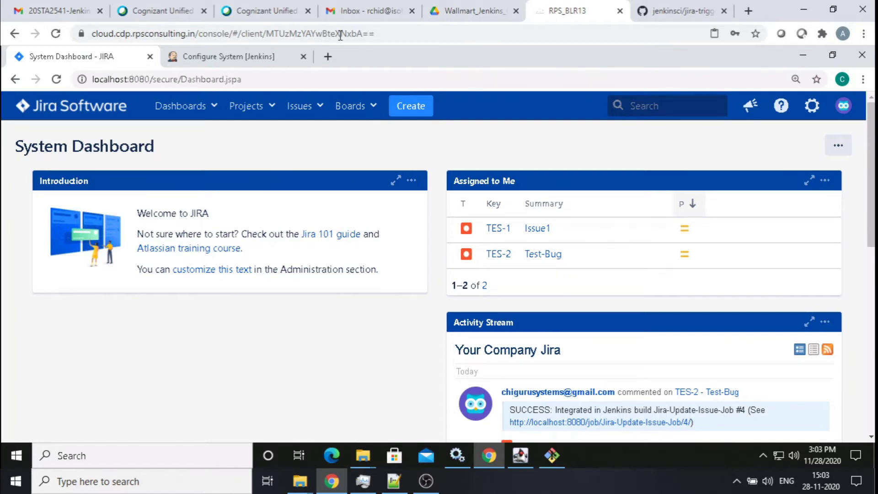
left_click(812, 107)
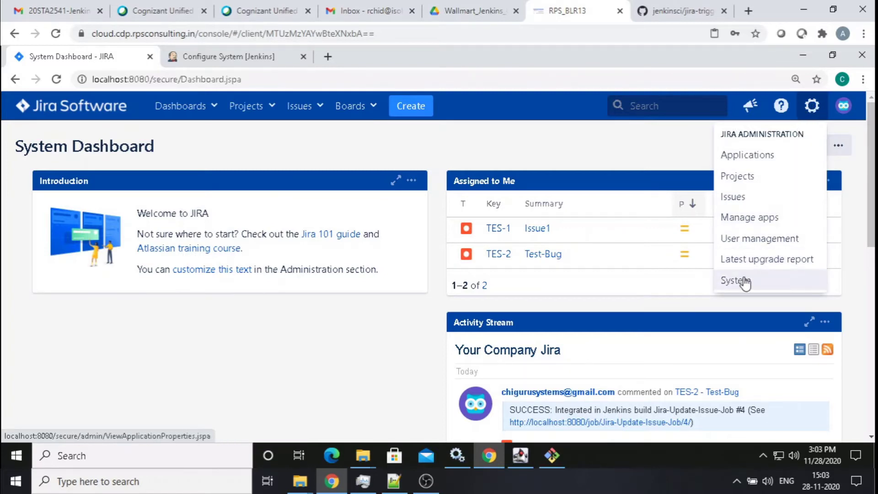
left_click(744, 281)
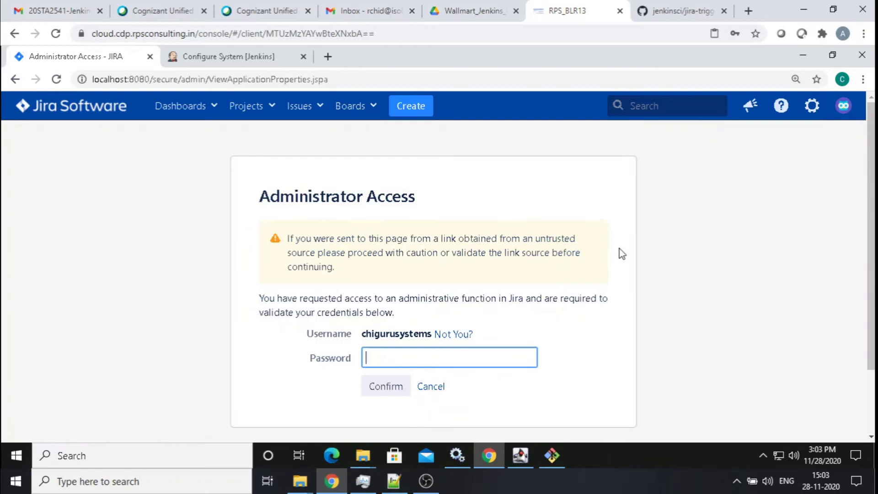
type("********")
left_click(383, 386)
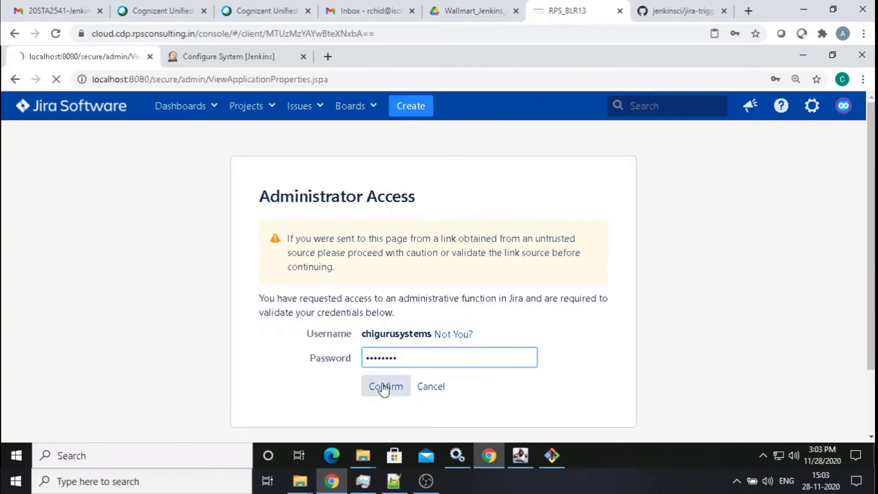
Step: Open the WebHooks page from the Advanced section of Jira's system administration
scroll(147, 323, "down", 8)
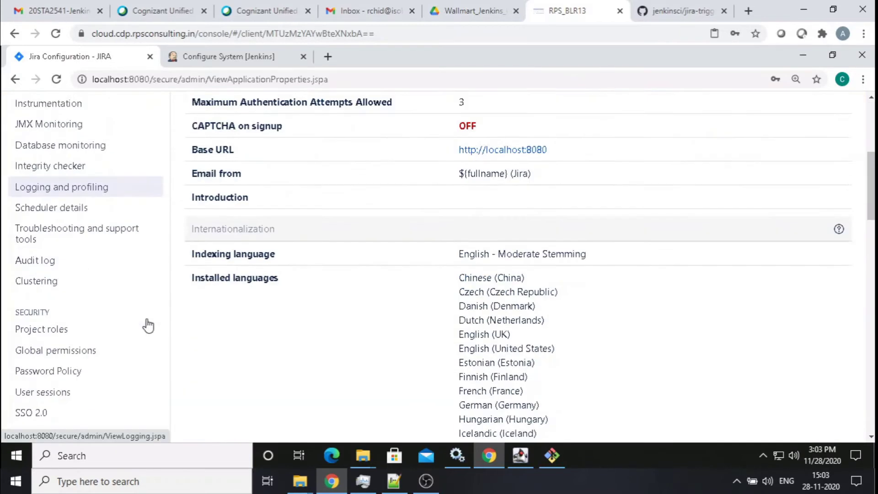
scroll(119, 294, "down", 7)
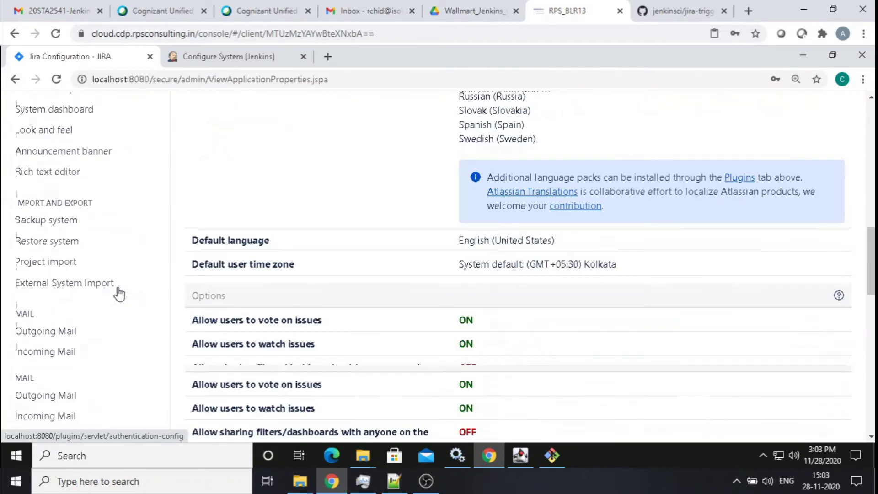
scroll(119, 294, "down", 5)
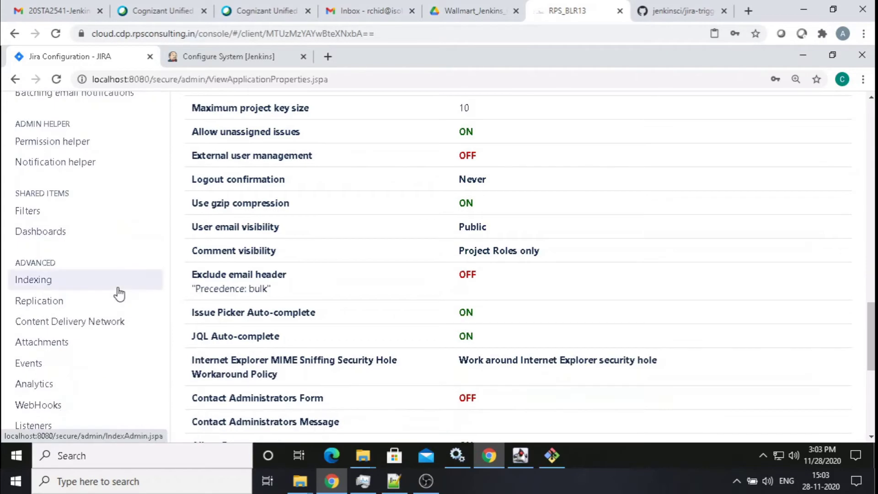
scroll(118, 294, "down", 3)
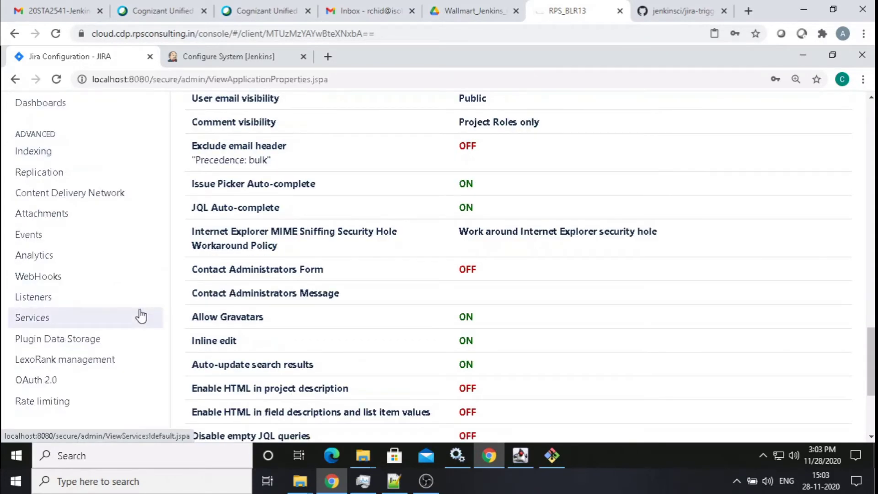
left_click(53, 283)
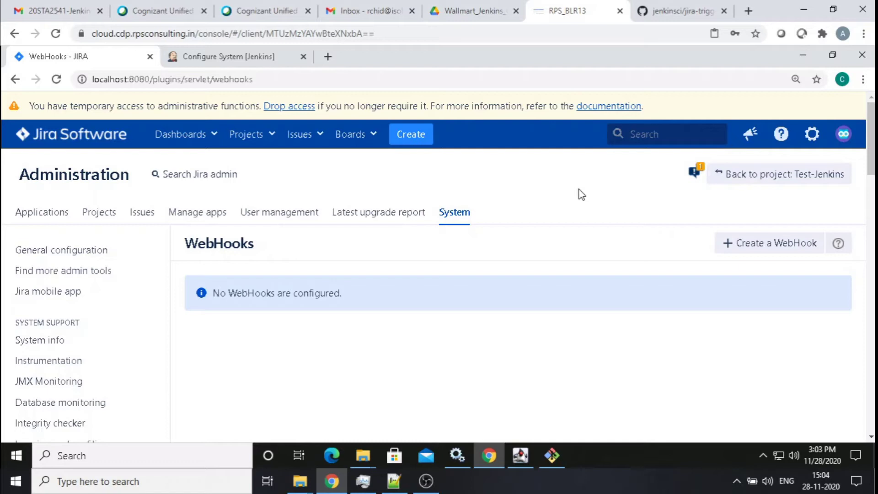
Step: Start a new webhook named "Jenkins Web Hook" and keep its status Enabled
left_click(777, 243)
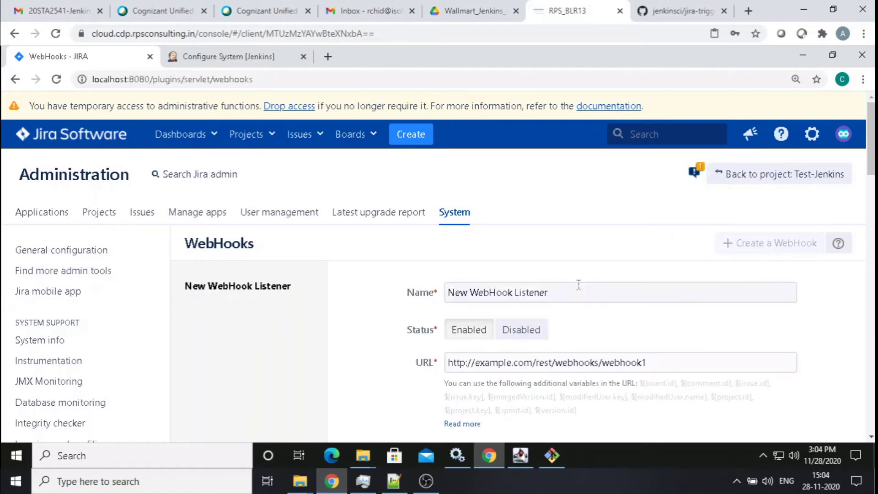
left_click_drag(574, 291, 431, 300)
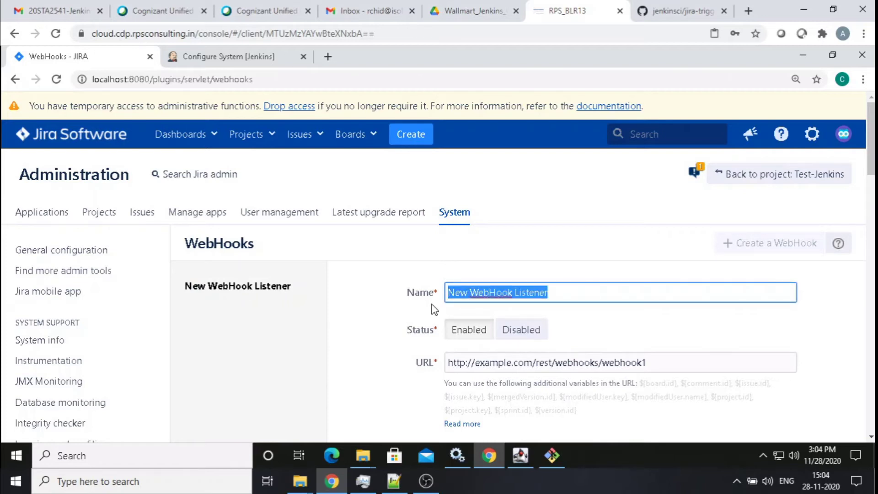
type("Jenkins Web Hook")
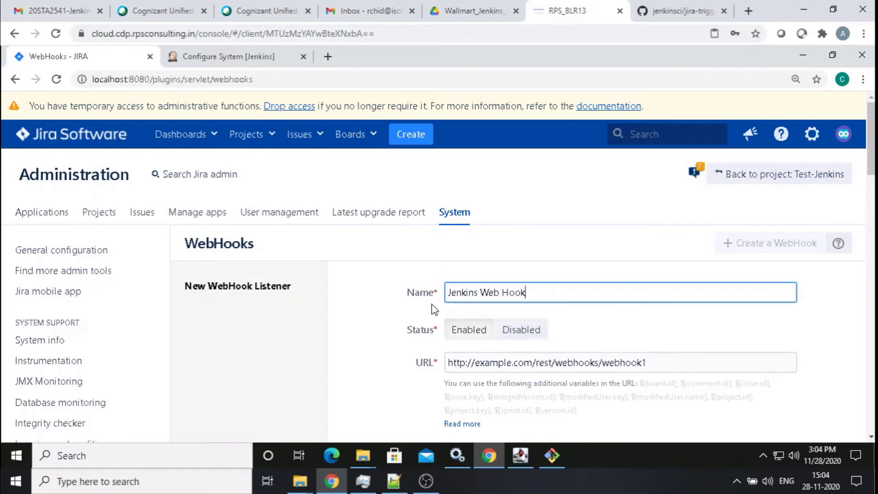
key("Tab")
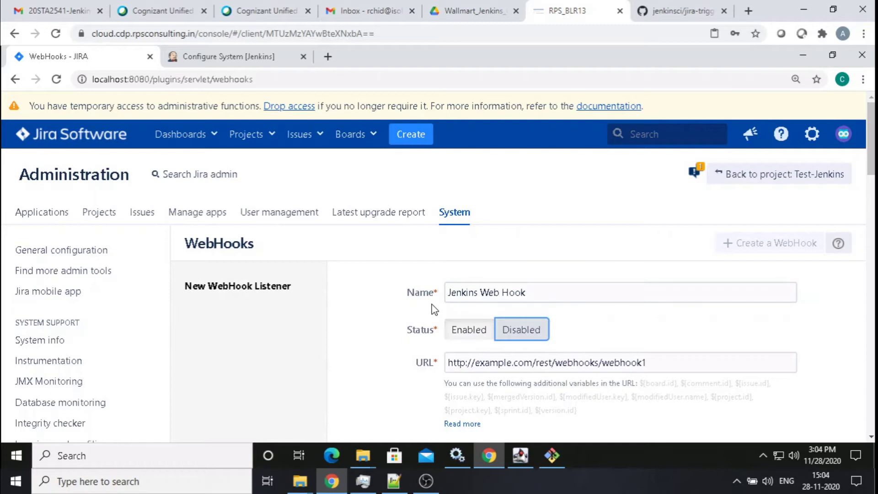
left_click(527, 337)
left_click(473, 332)
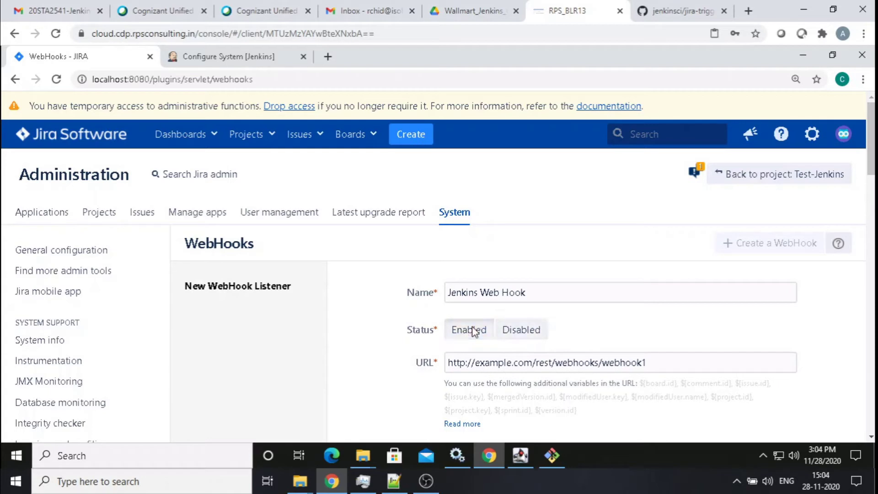
Step: Clear the example address from the new webhook's URL
scroll(655, 322, "down", 1)
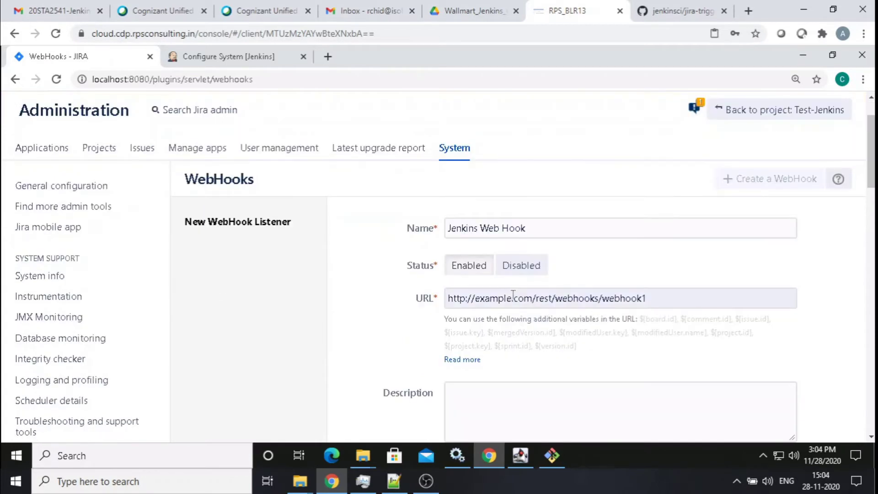
left_click_drag(448, 298, 708, 305)
key("BackSpace")
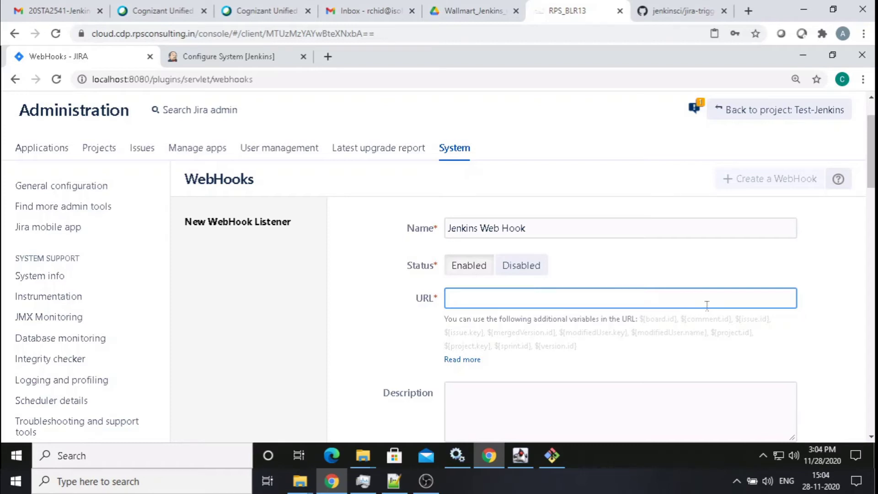
Step: Look up the URL format in the "Add new JIRA webhook" section of the jira-trigger-plugin README on GitHub
left_click(668, 5)
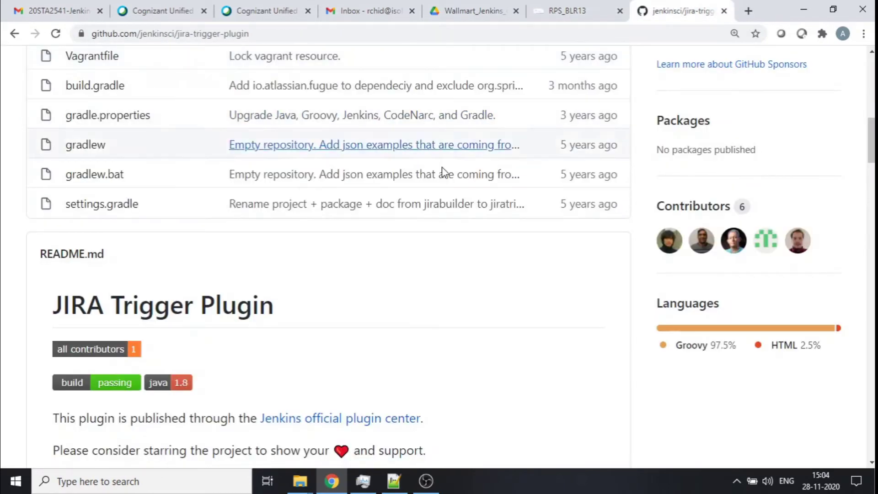
scroll(392, 231, "down", 3)
scroll(393, 233, "down", 6)
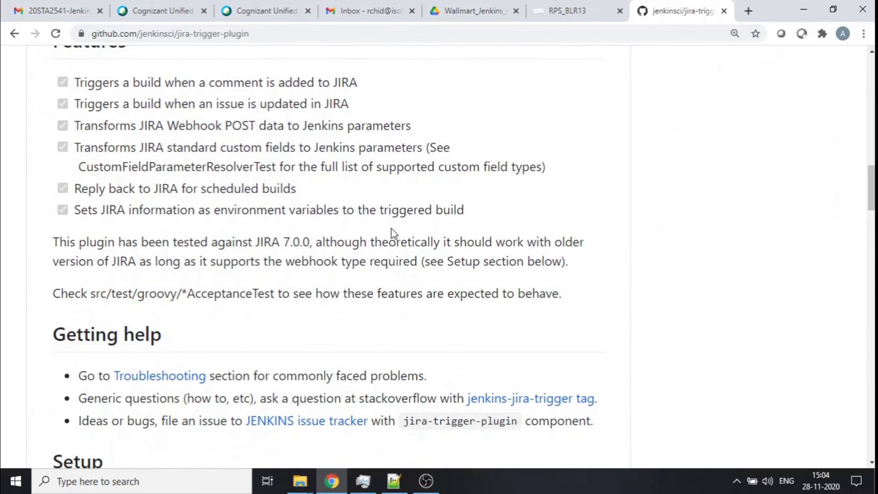
scroll(394, 233, "down", 4)
scroll(392, 231, "down", 5)
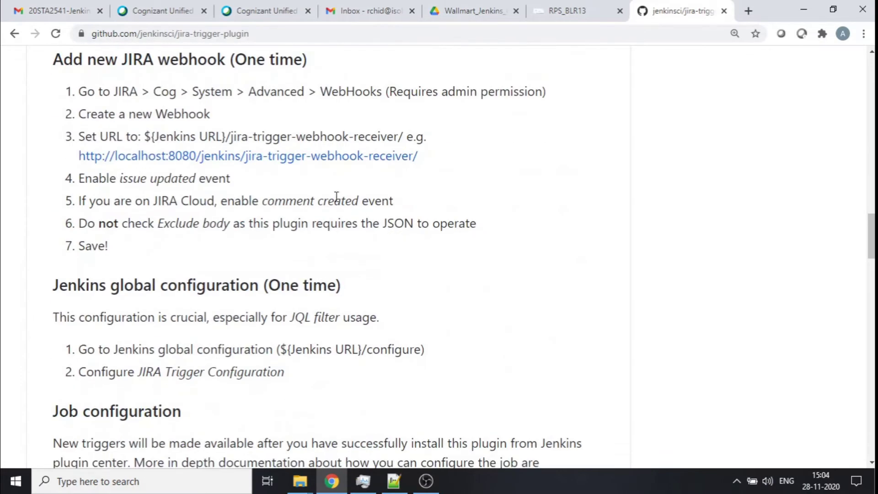
left_click_drag(151, 137, 263, 138)
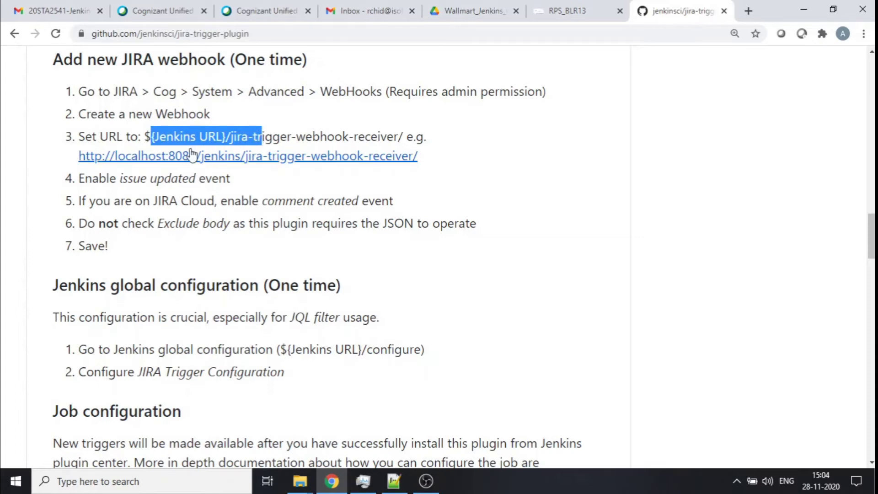
left_click_drag(74, 157, 204, 158)
left_click(219, 164)
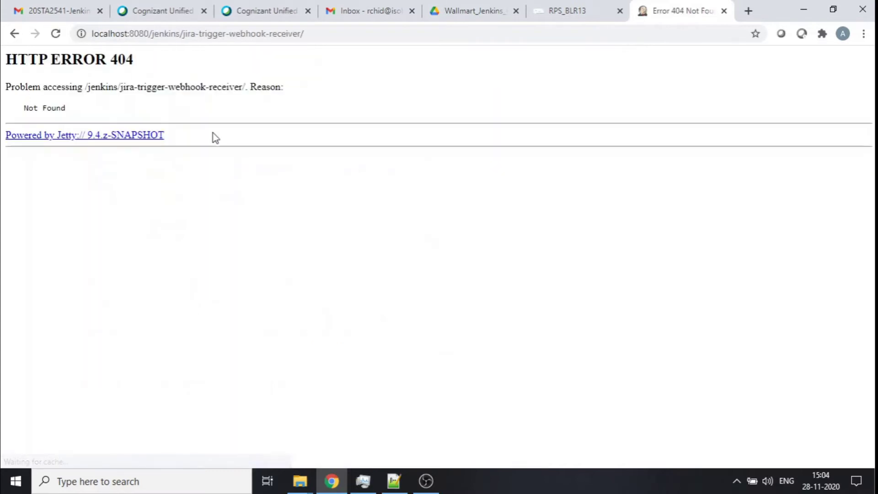
left_click(15, 33)
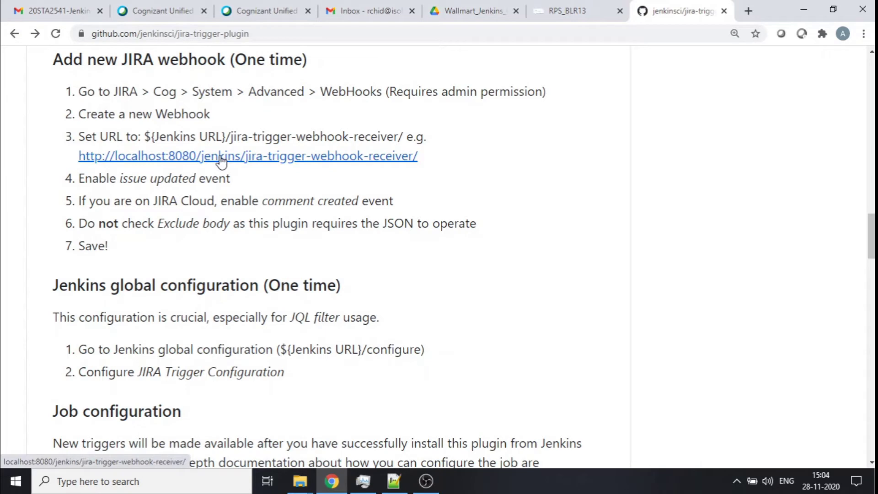
left_click_drag(72, 158, 437, 155)
key("ctrl+c")
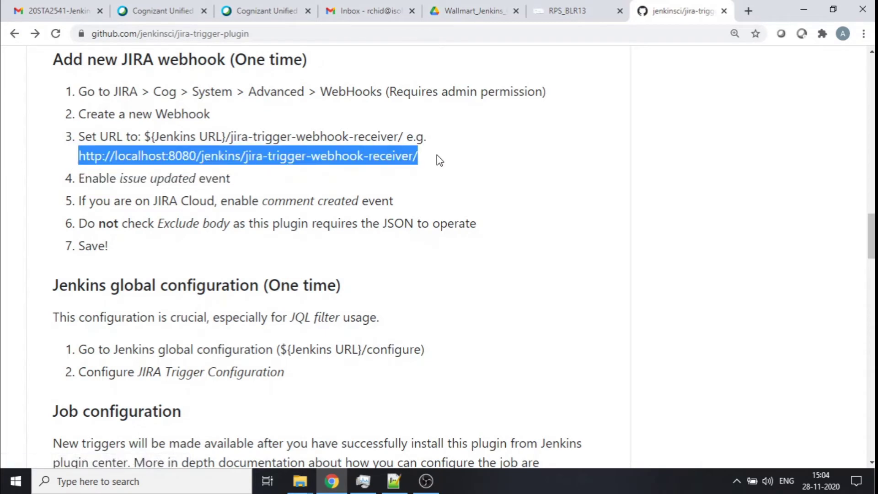
left_click(578, 10)
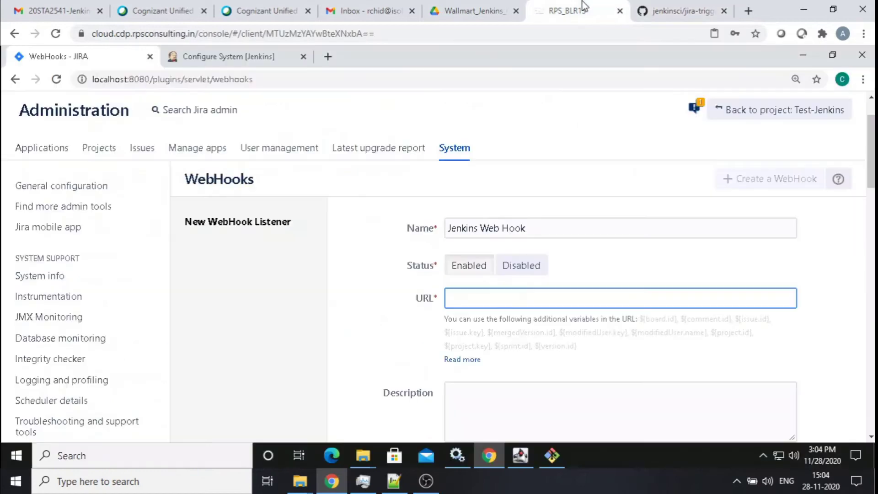
key("ctrl+v")
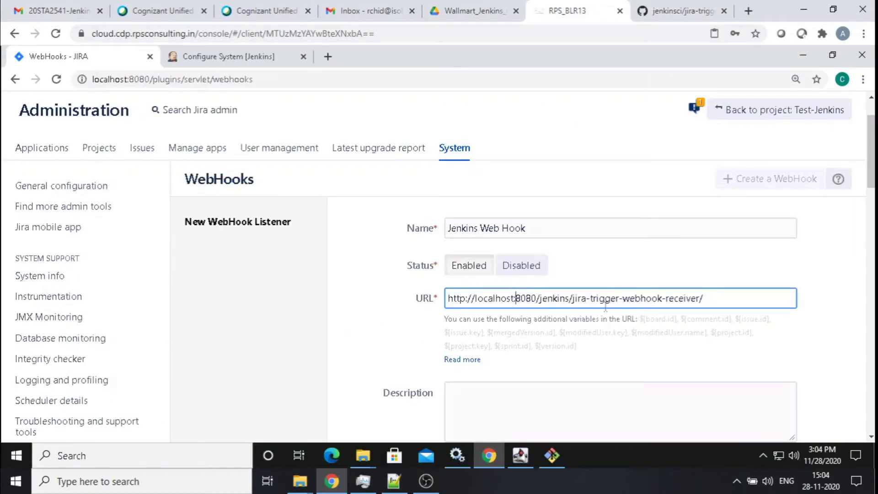
key("shift+Right")
key("shift+Right")
key("shift+Right")
key("shift+Right")
key("shift+Right")
key("shift+Left")
type("9090")
key("Delete")
key("Delete")
key("Delete")
key("Delete")
key("Delete")
key("Delete")
key("Delete")
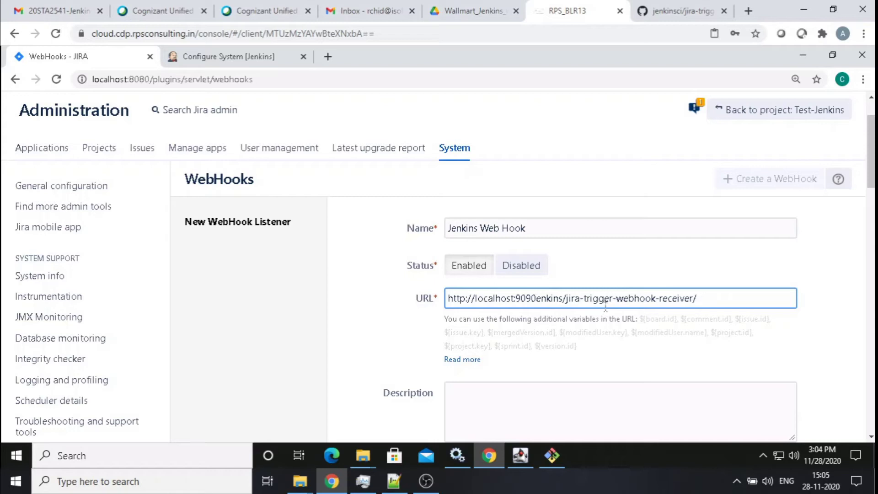
key("Delete")
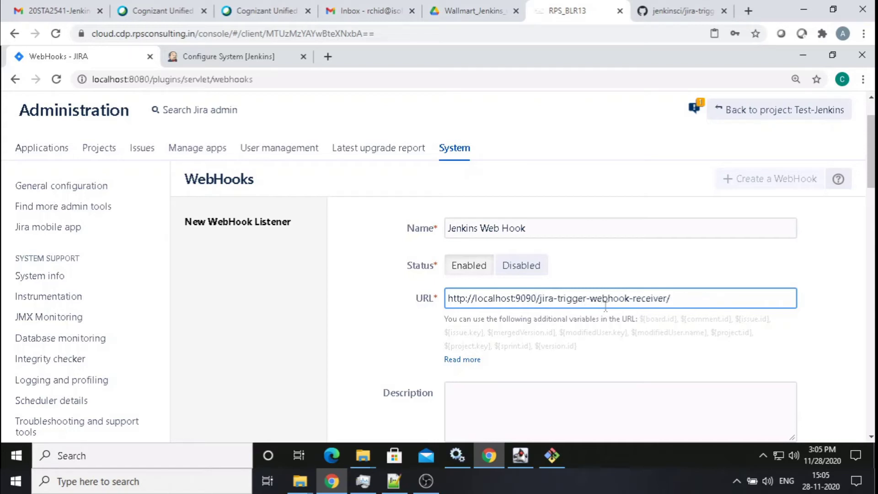
Step: Compare the webhook URL with the address of the Jenkins configuration page, and return to the webhook form
left_click_drag(692, 298, 446, 298)
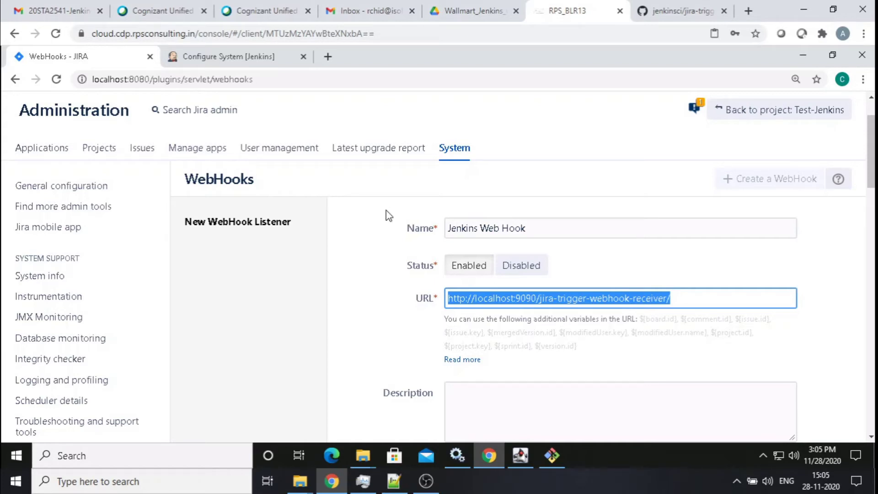
left_click(257, 53)
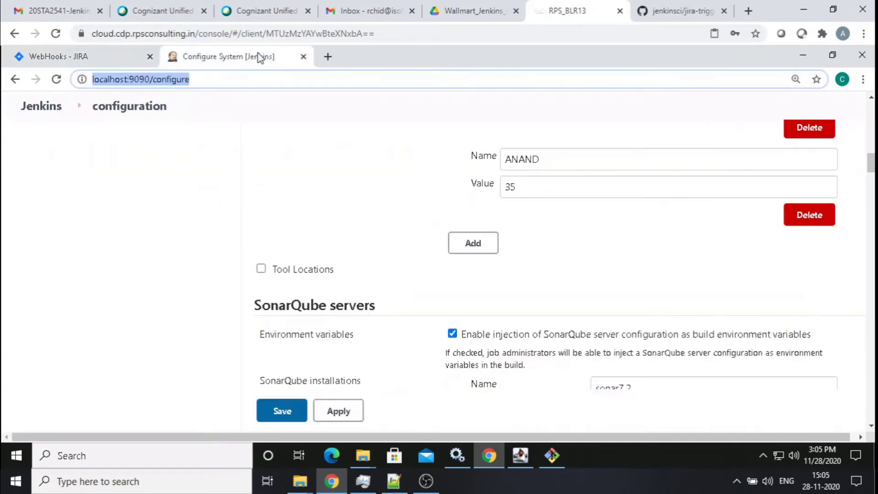
left_click(116, 60)
Step: Enable the Issue events created, updated, deleted and worklog changed for the webhook
scroll(726, 290, "down", 1)
scroll(727, 290, "down", 1)
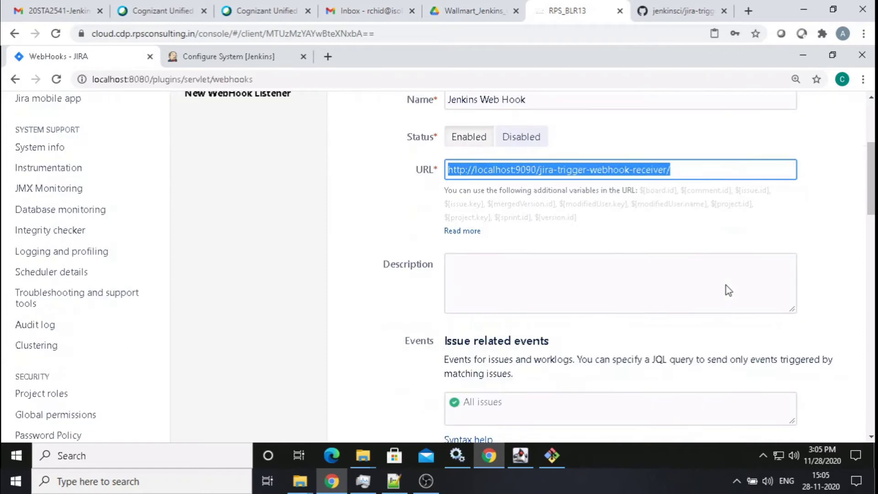
scroll(640, 302, "down", 3)
scroll(635, 283, "down", 1)
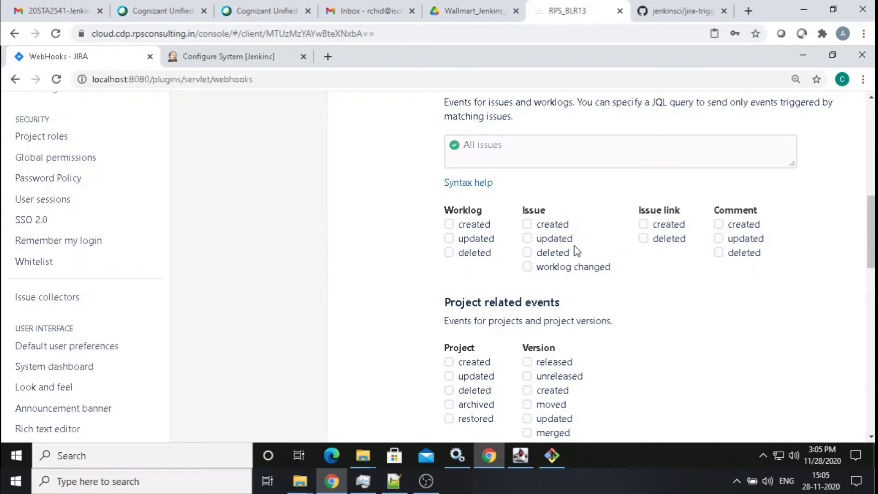
left_click(528, 225)
left_click(528, 238)
left_click(529, 253)
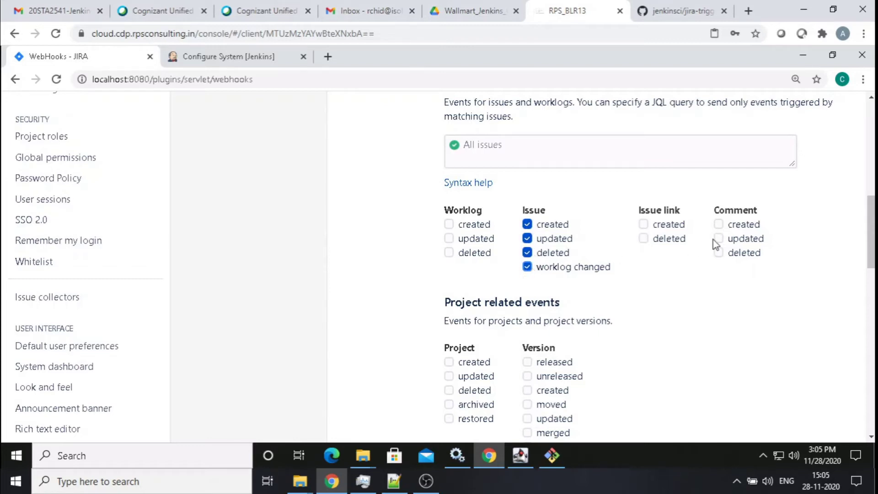
Step: Enable the Comment events created, updated and deleted for the webhook
left_click(719, 225)
left_click(719, 238)
left_click(721, 252)
Step: Create the webhook with the selected Issue and Comment events, leaving all other event types and Exclude body unselected
scroll(778, 251, "down", 4)
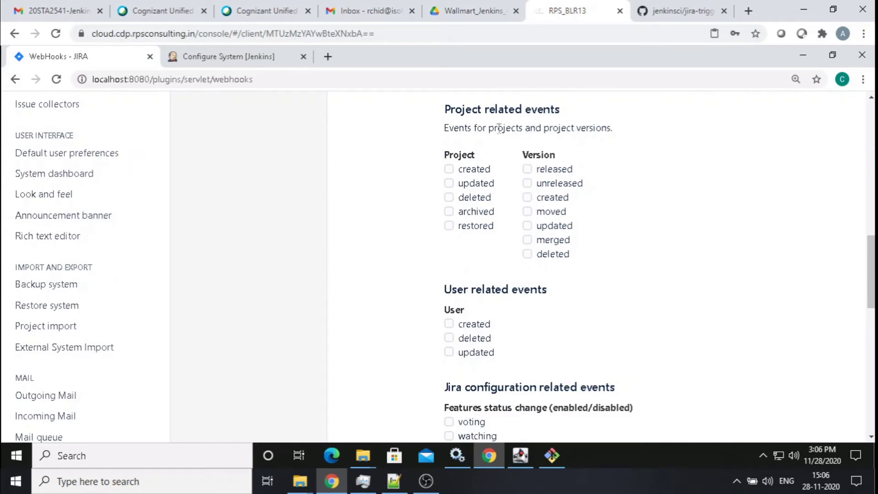
scroll(695, 287, "down", 3)
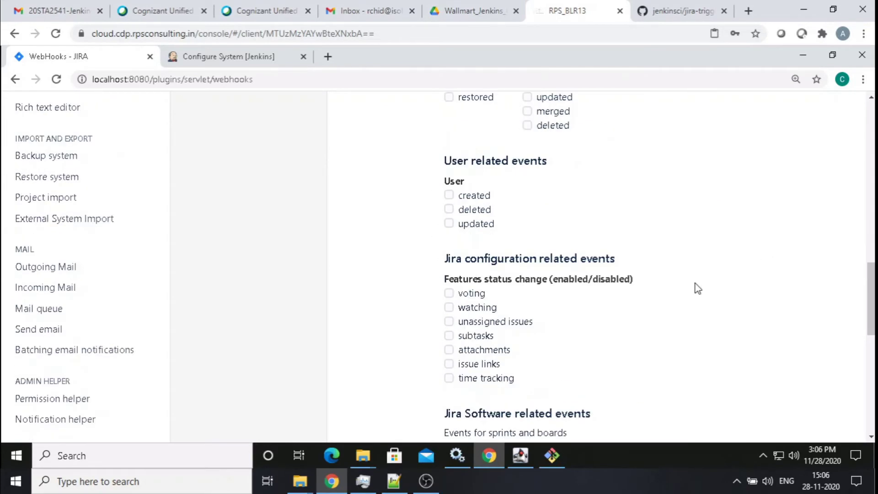
scroll(697, 288, "down", 9)
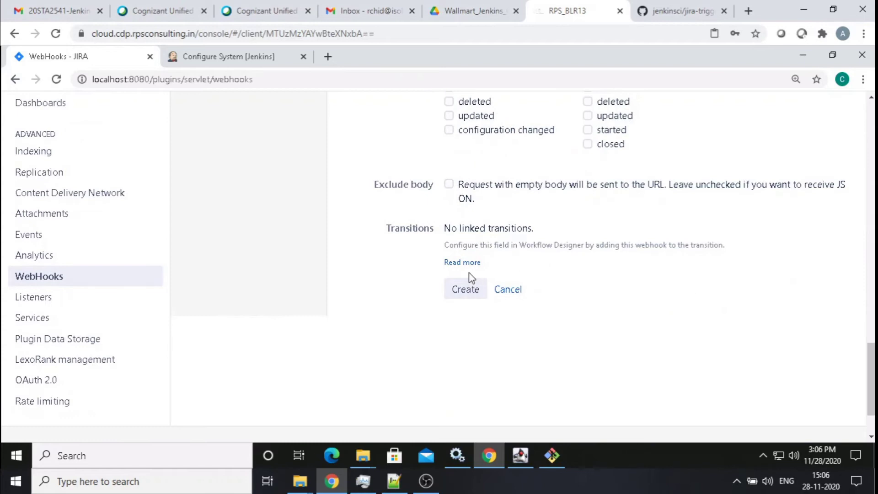
left_click(463, 288)
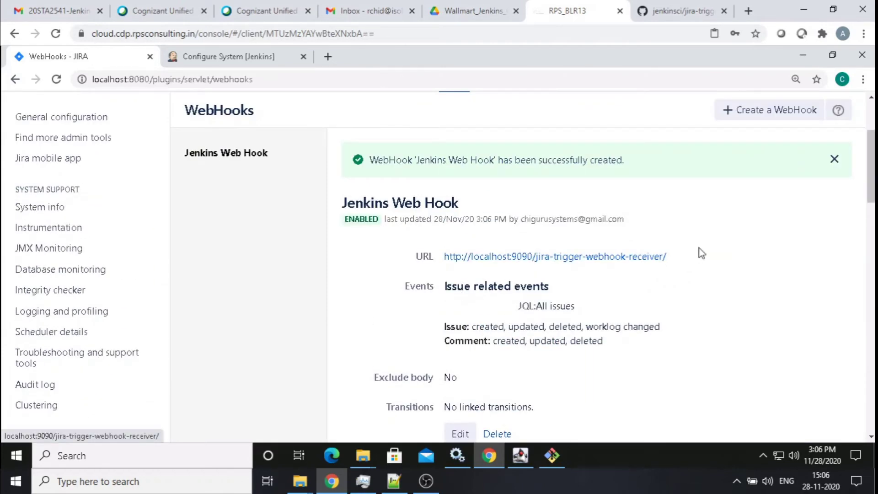
Step: Review the edit form of Jenkins Web Hook, including its Enabled status, and leave it without saving
scroll(698, 248, "down", 2)
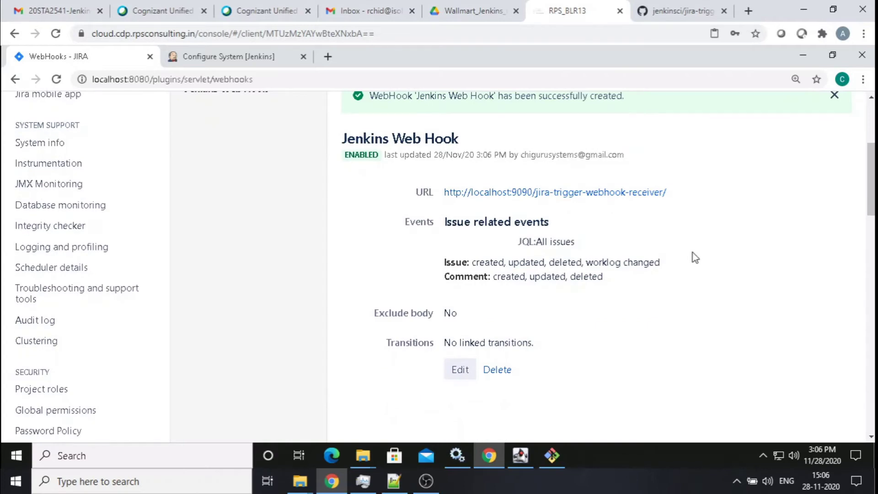
left_click(460, 372)
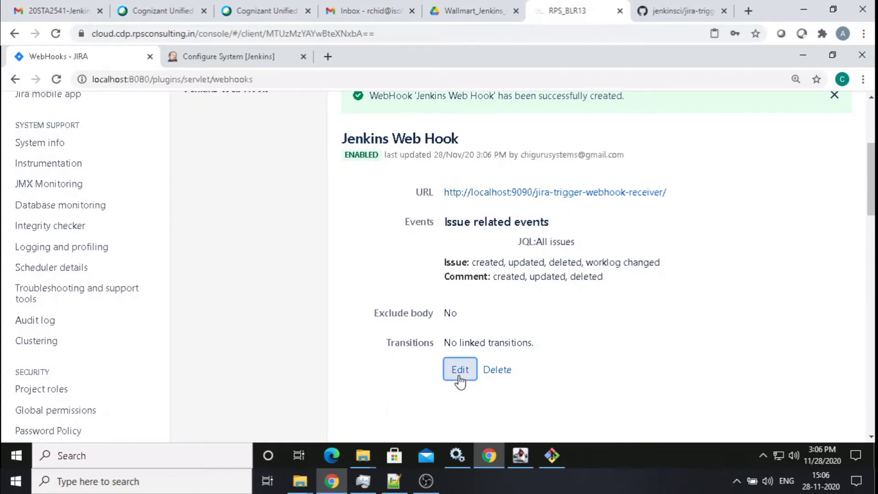
scroll(654, 229, "up", 4)
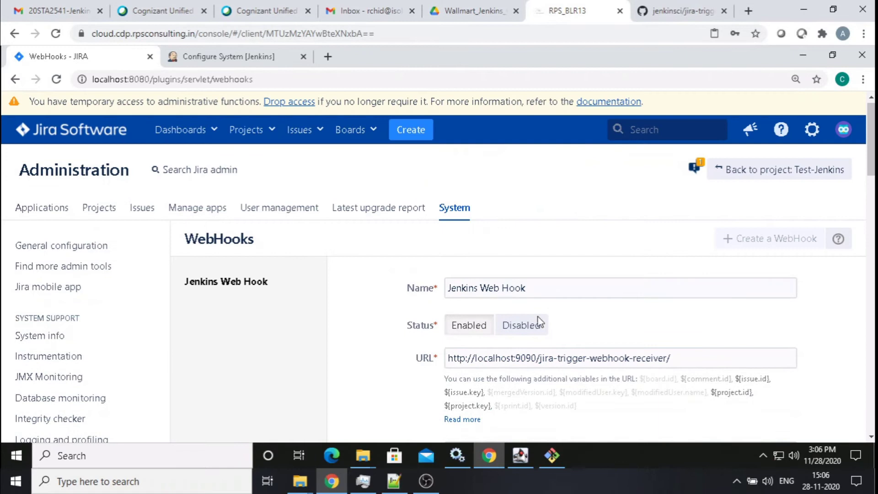
left_click(464, 325)
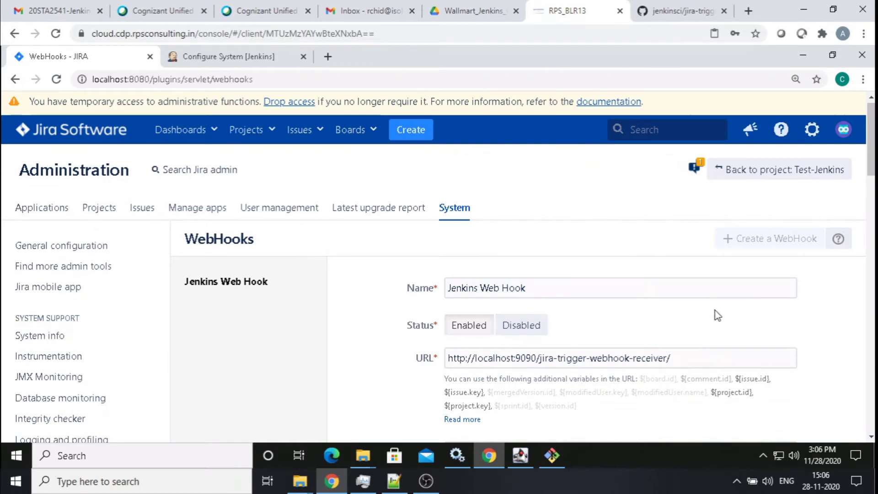
scroll(744, 313, "down", 10)
scroll(745, 318, "down", 10)
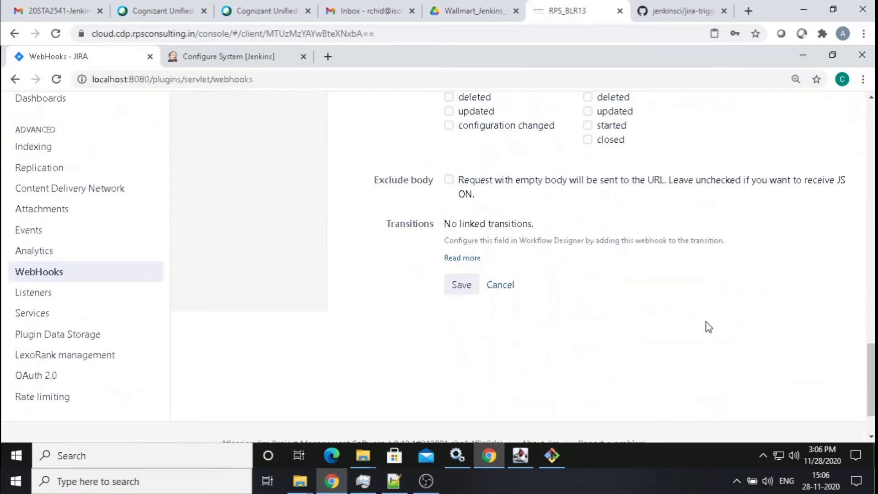
left_click(502, 285)
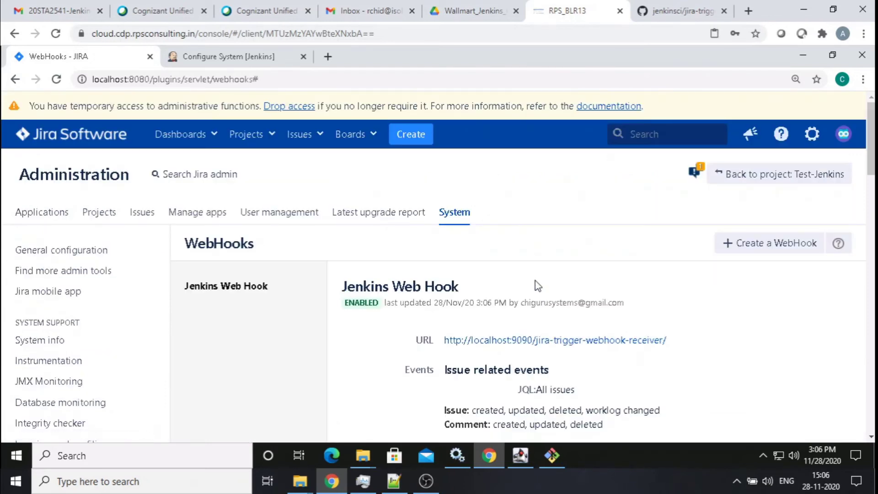
scroll(537, 286, "down", 1)
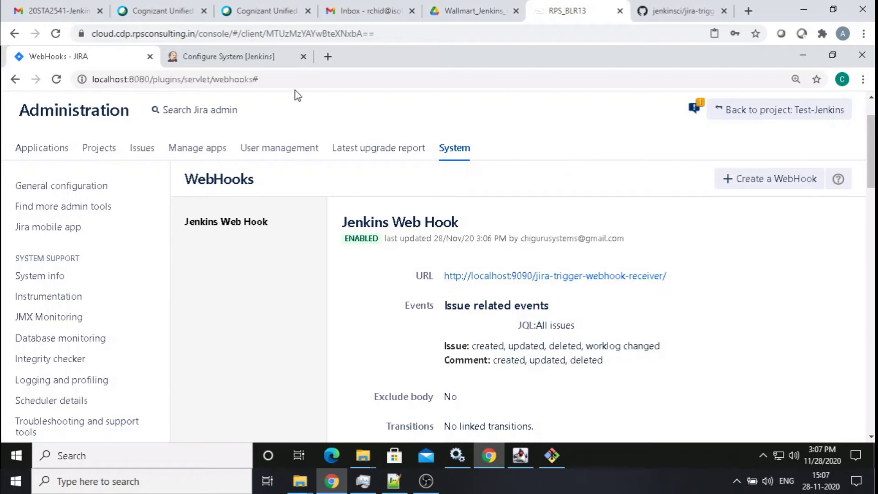
Step: Create a Jenkins Freestyle project named YouTube-Jira-Trigger-Job
left_click(271, 59)
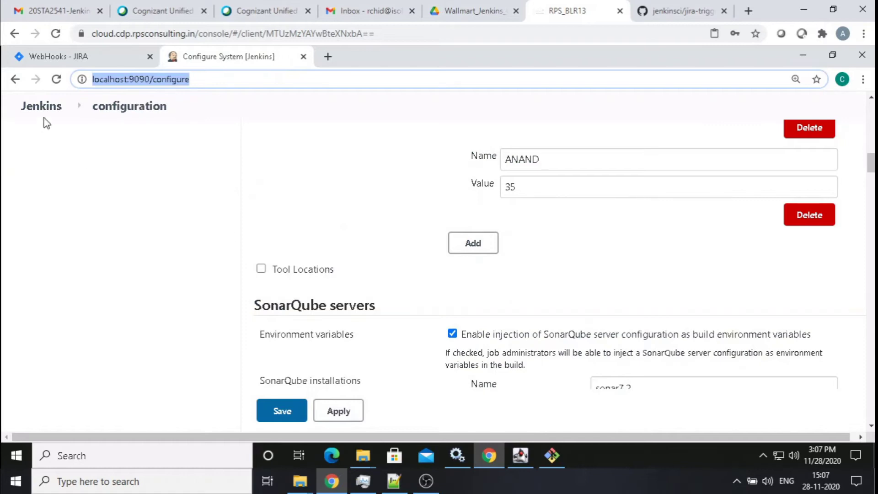
left_click(36, 107)
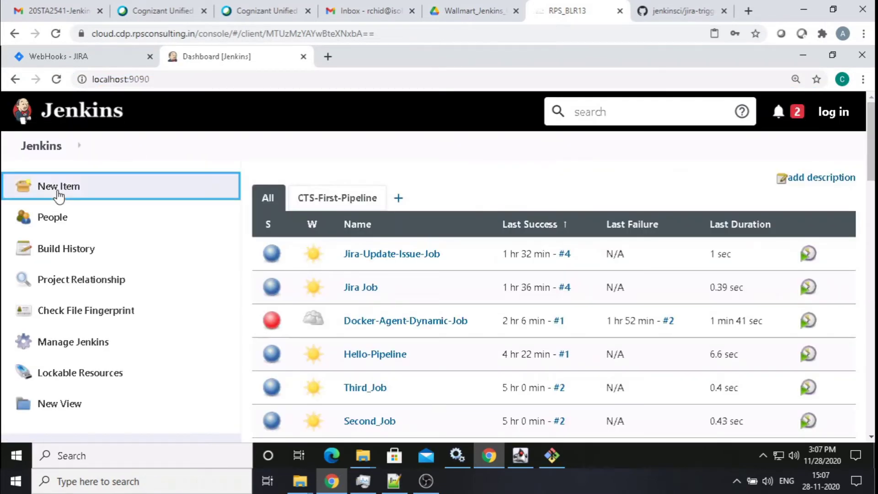
left_click(58, 188)
type("You")
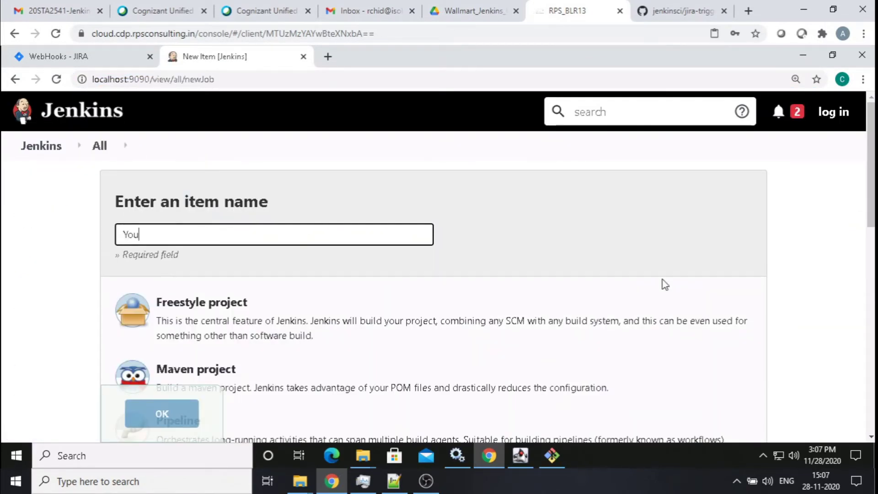
type("Tube-Jira-Trigger-Job")
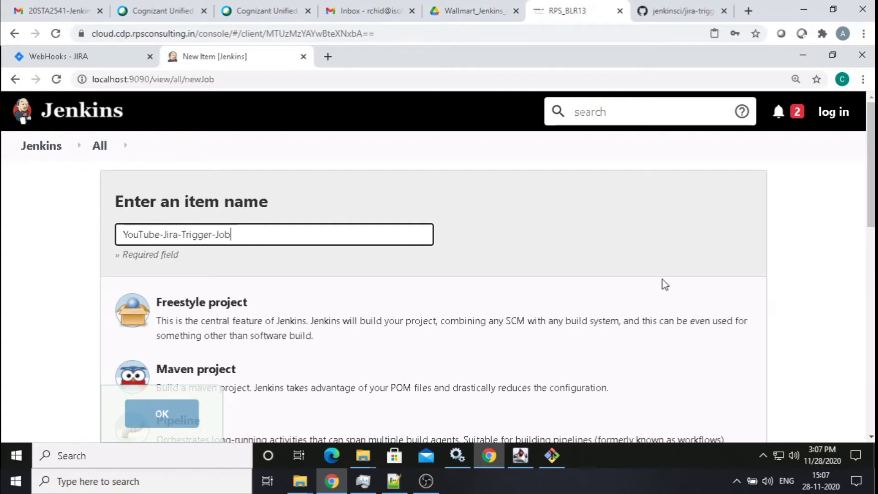
scroll(664, 284, "down", 1)
left_click(195, 247)
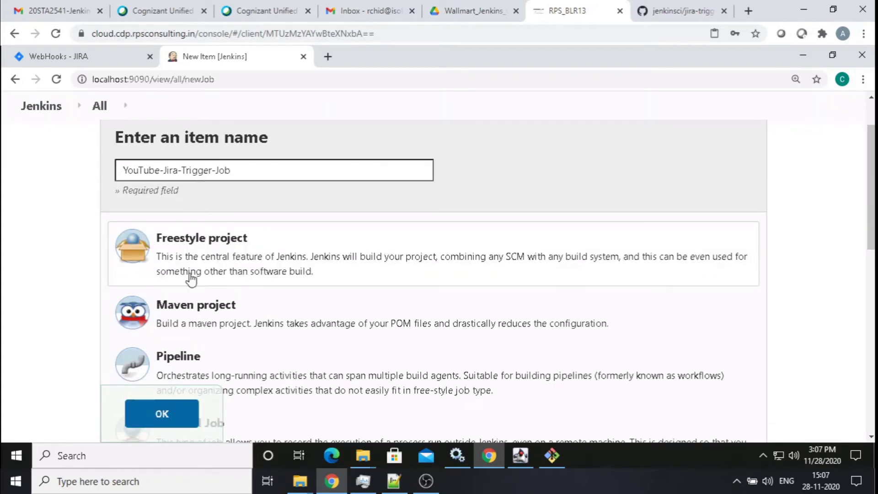
left_click(165, 417)
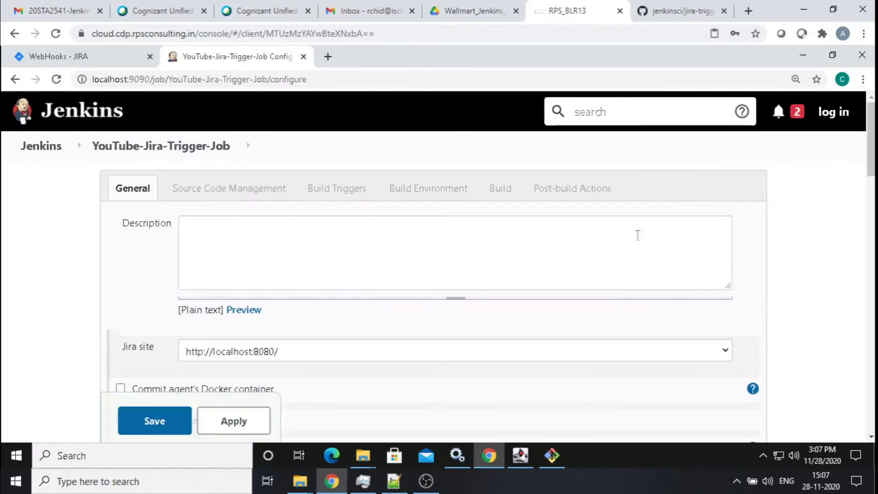
Step: Inspect the job's Build Triggers, including the options offered for Build when a comment is added to JIRA
scroll(635, 235, "down", 1)
scroll(636, 235, "down", 1)
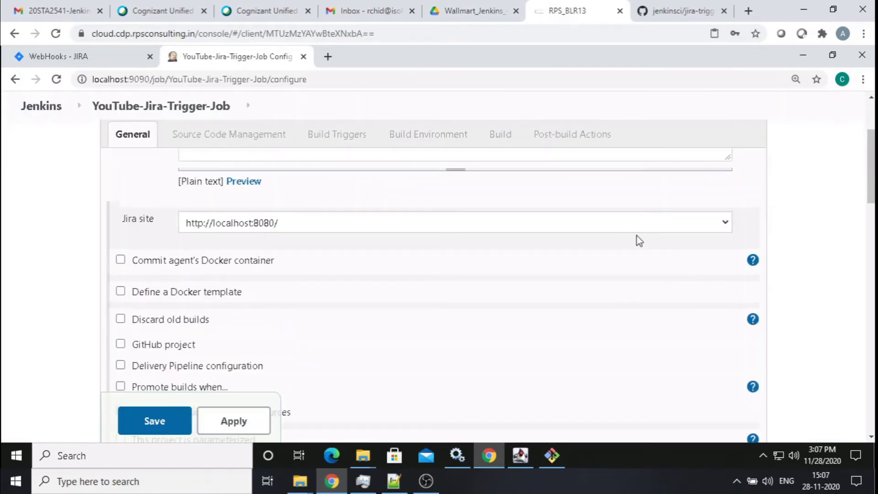
scroll(636, 236, "down", 6)
scroll(637, 239, "down", 1)
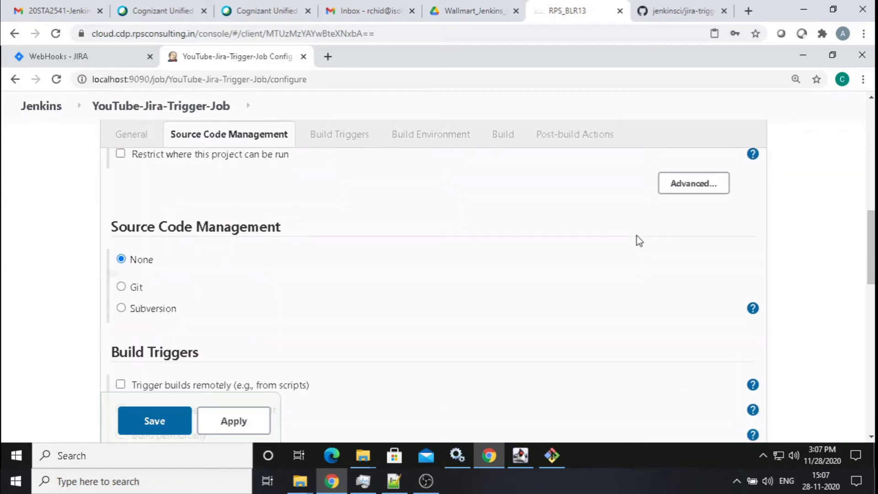
scroll(637, 239, "up", 4)
left_click(326, 130)
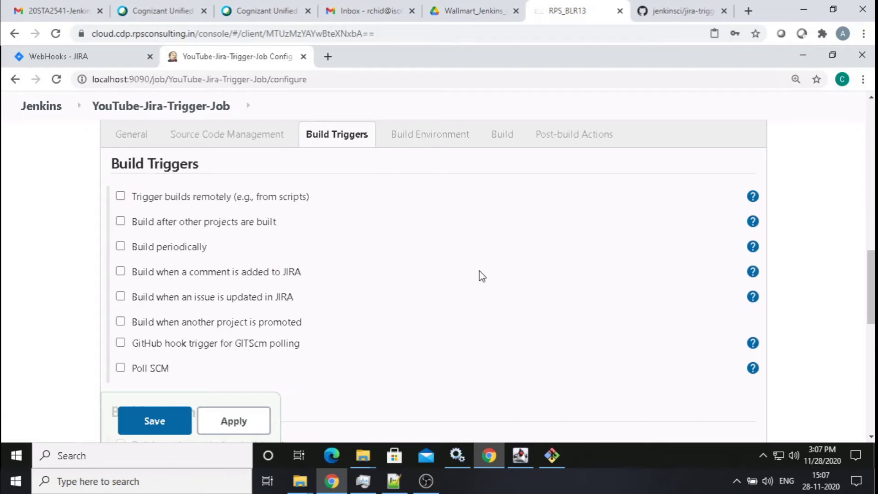
left_click(120, 272)
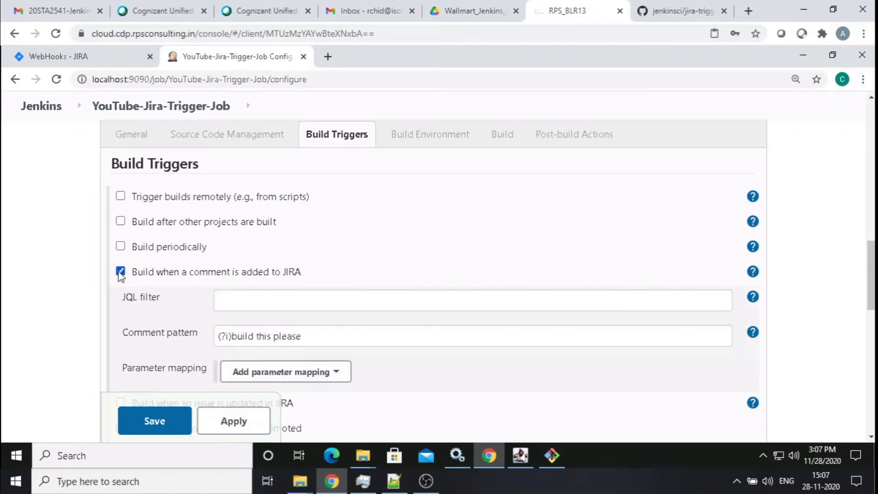
left_click(123, 272)
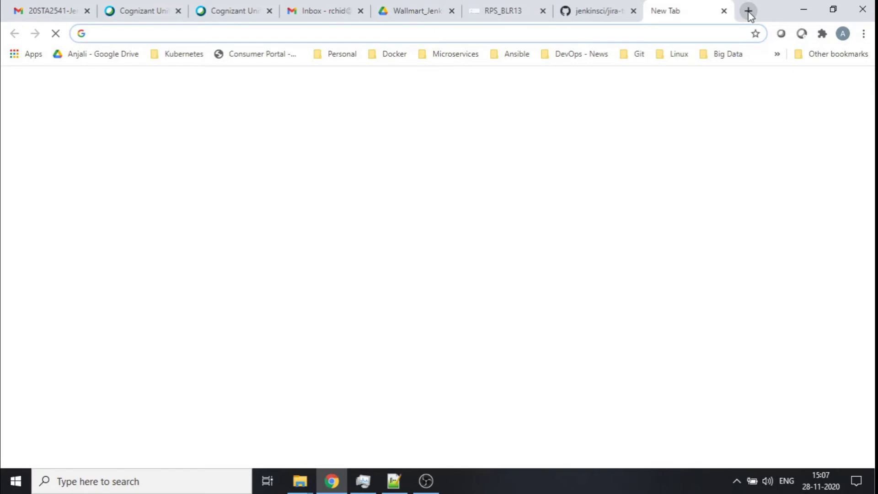
Step: Search the web for "Jira query language" and examine the common keywords in Atlassian's article on JQL
type("Jira q")
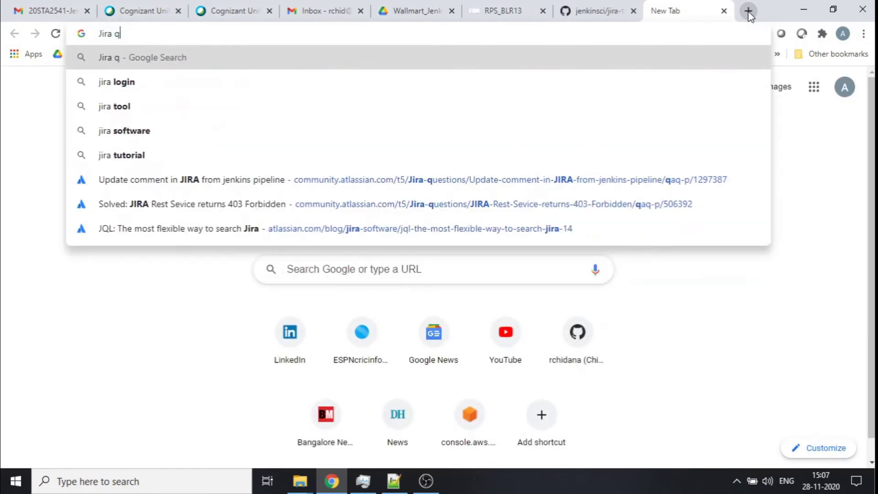
type("uery language")
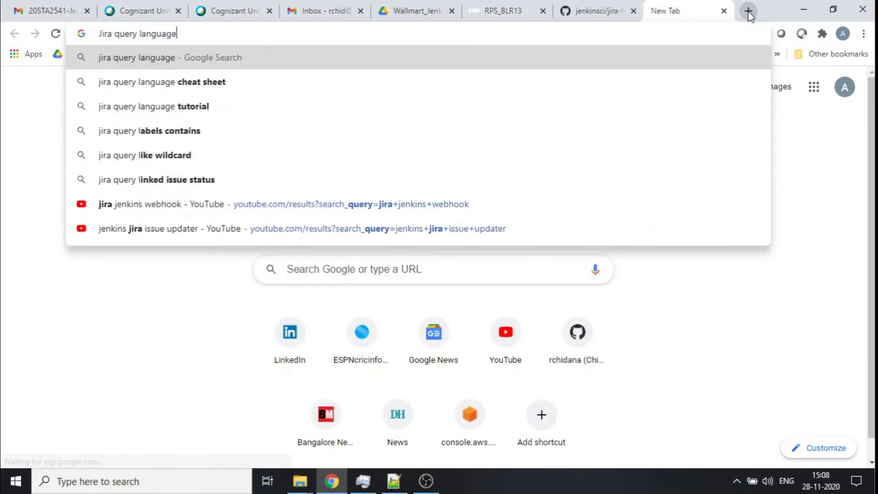
key("Return")
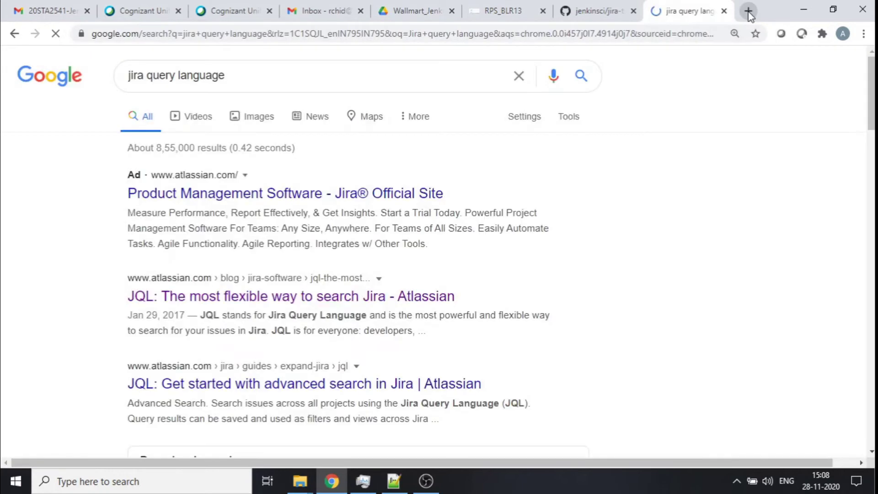
left_click(388, 295)
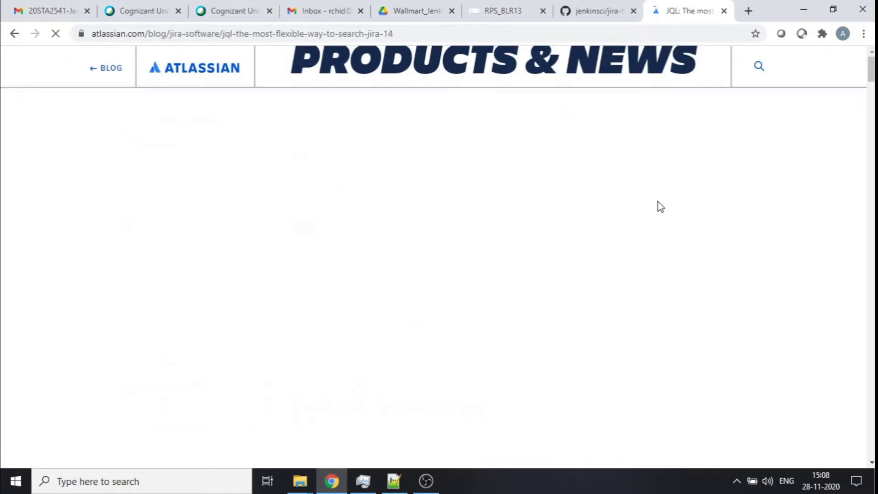
scroll(657, 202, "down", 20)
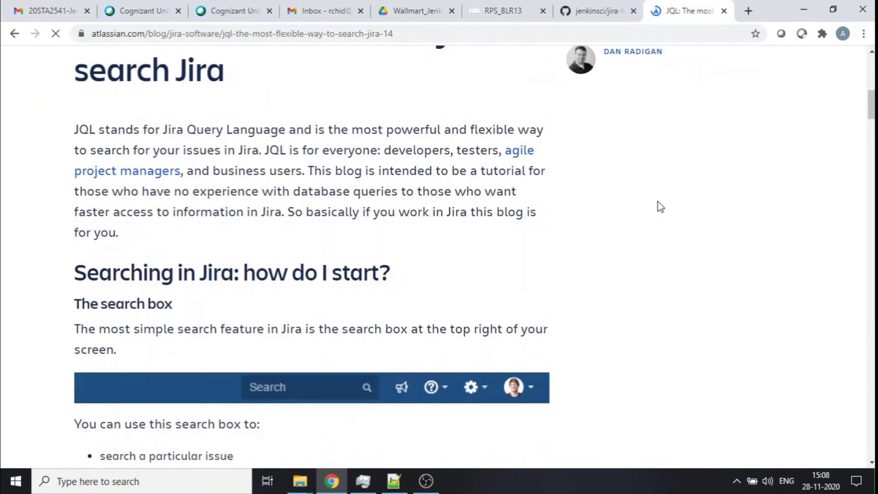
scroll(657, 202, "down", 10)
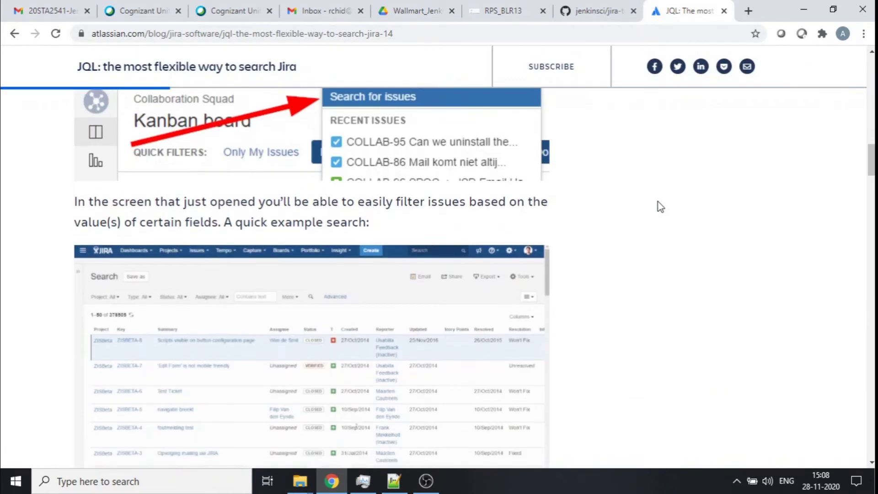
scroll(657, 201, "down", 20)
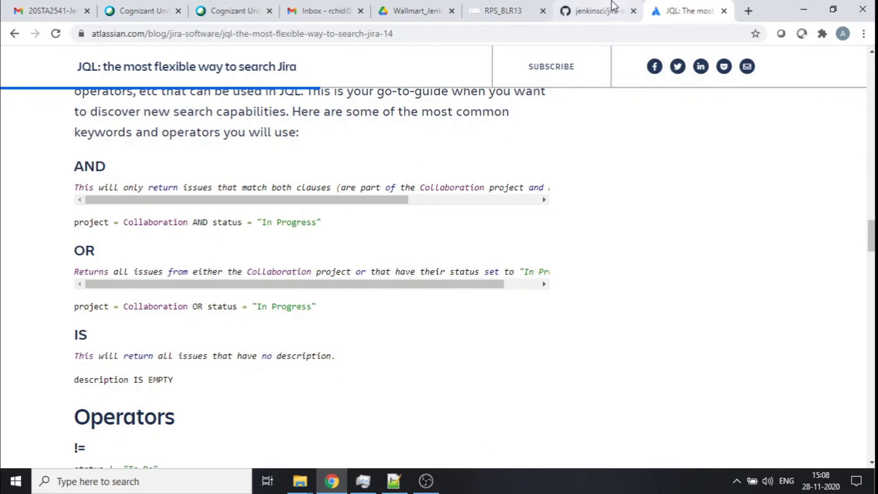
Step: Return to the Jenkins job configuration and enable the Build when a comment is added to JIRA trigger
left_click(595, 11)
left_click(503, 1)
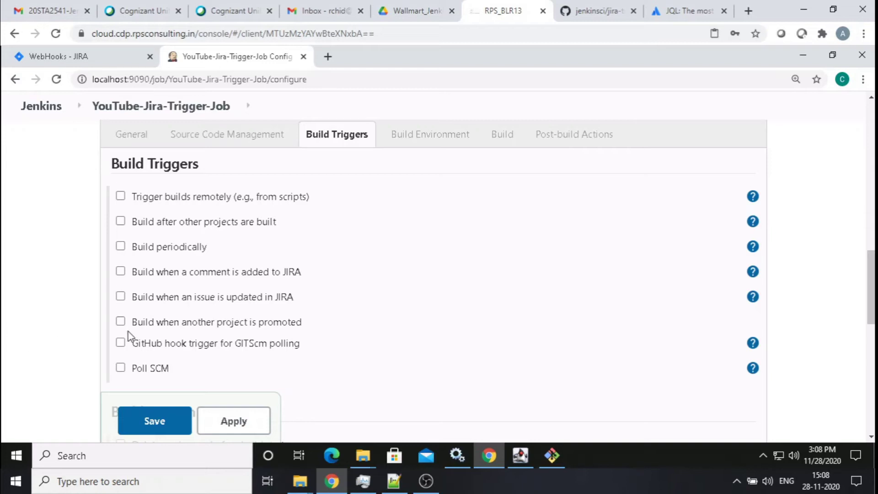
left_click(120, 272)
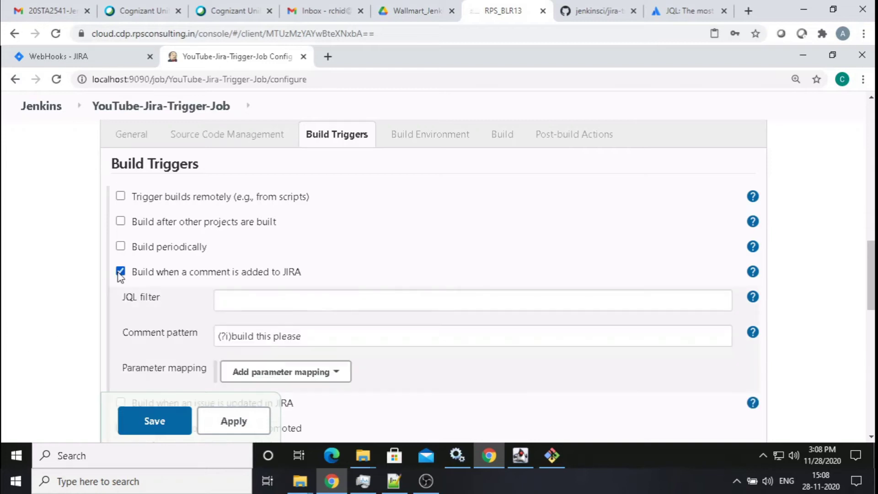
left_click(284, 302)
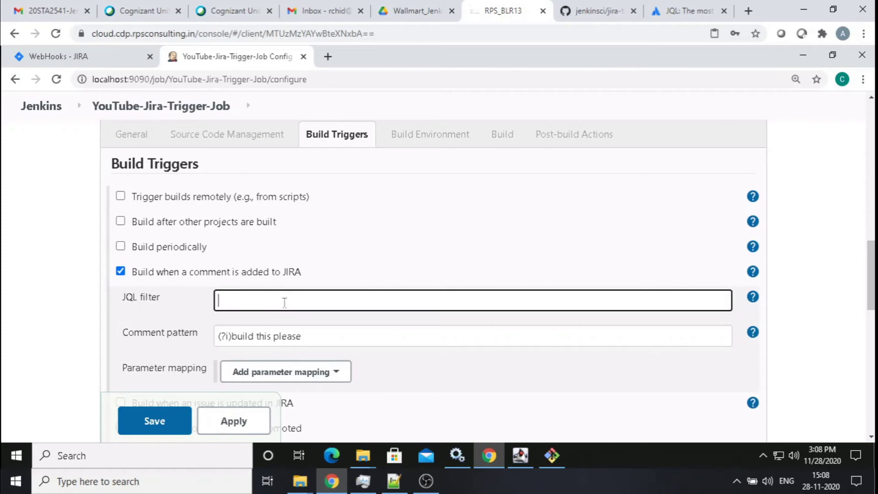
Step: Copy "project = Collaboration" from the JQL article's AND example into the JQL filter of the comment trigger
left_click(695, 11)
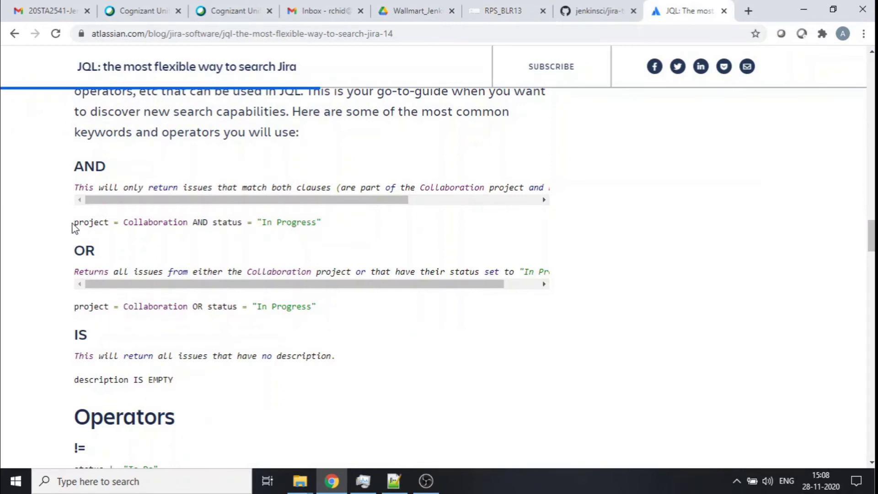
left_click_drag(74, 222, 192, 225)
key("ctrl+c")
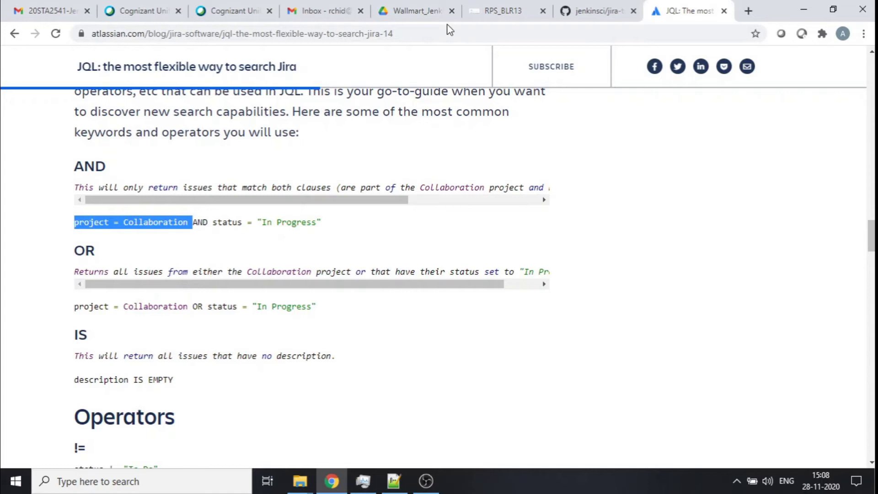
left_click(471, 10)
left_click(329, 294)
key("ctrl+v")
key("ctrl+Left")
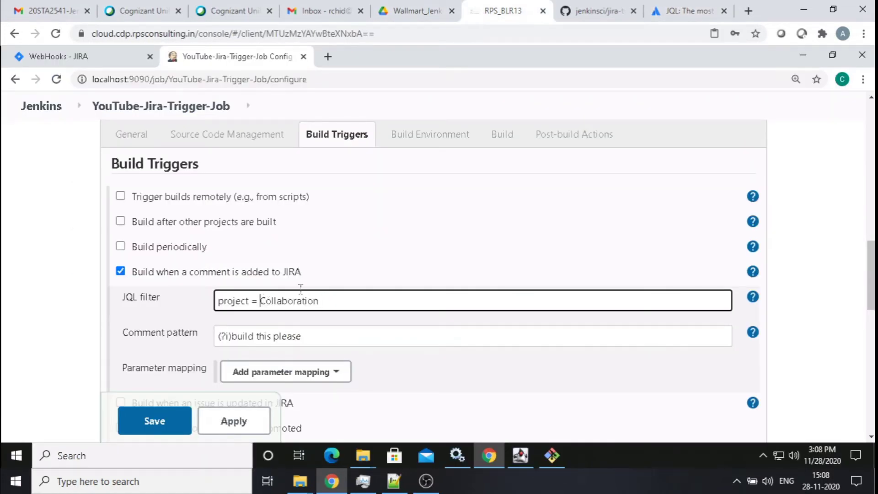
Step: Replace the project name Collaboration in the JQL filter with an opening quotation mark
type("\"")
key("shift+Right")
key("shift+Right")
key("shift+Right")
key("shift+Right")
key("shift+Right")
key("shift+Right")
key("shift+Right")
key("shift+Right")
key("shift+Right")
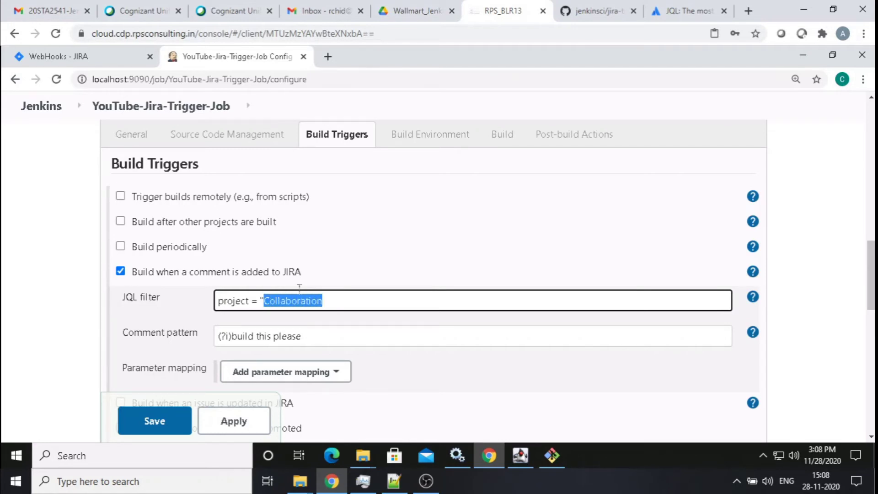
key("BackSpace")
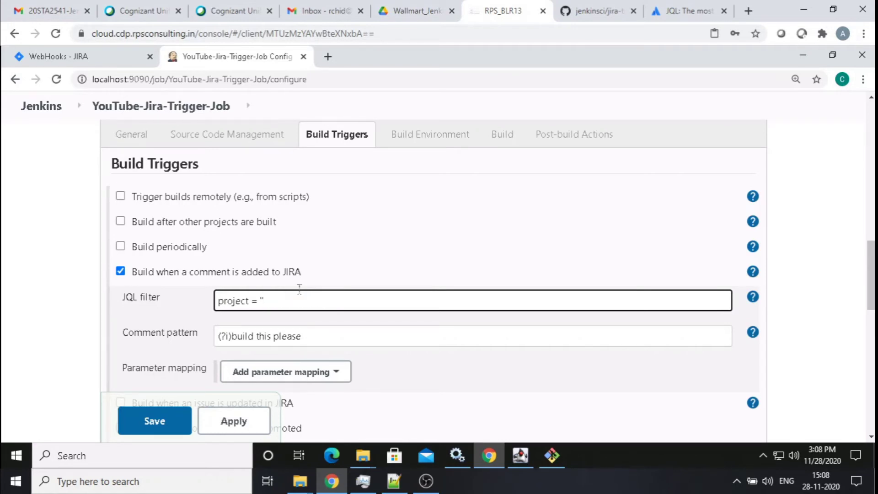
Step: Switch to Jira and open the Test-Jenkins project from the administration's project list to check its name
left_click(87, 59)
left_click(114, 158)
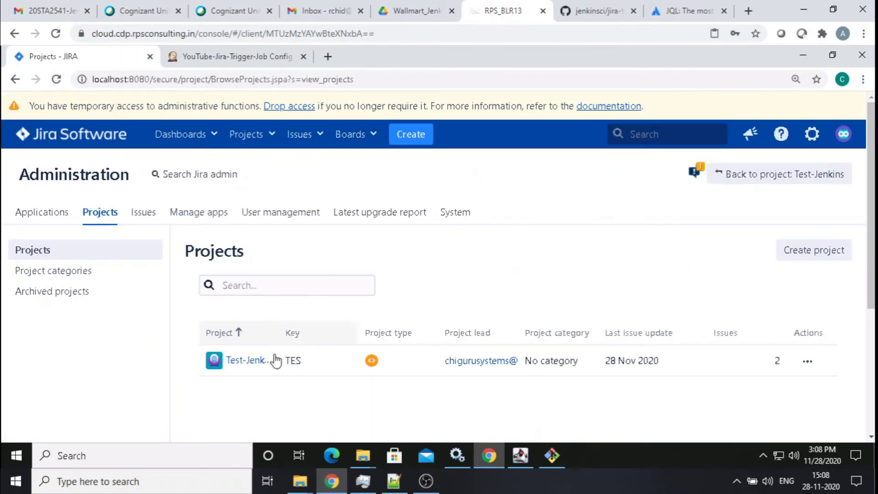
left_click(257, 366)
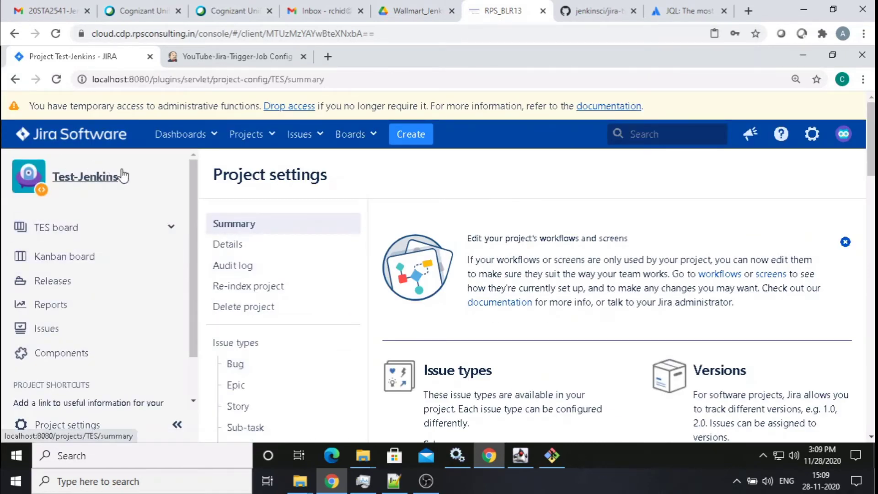
left_click_drag(139, 183, 112, 180)
scroll(428, 202, "down", 3)
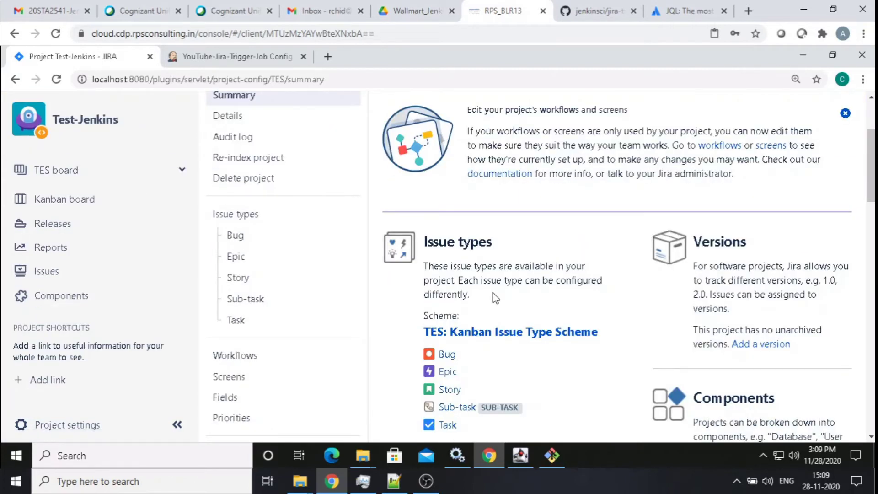
scroll(495, 298, "up", 3)
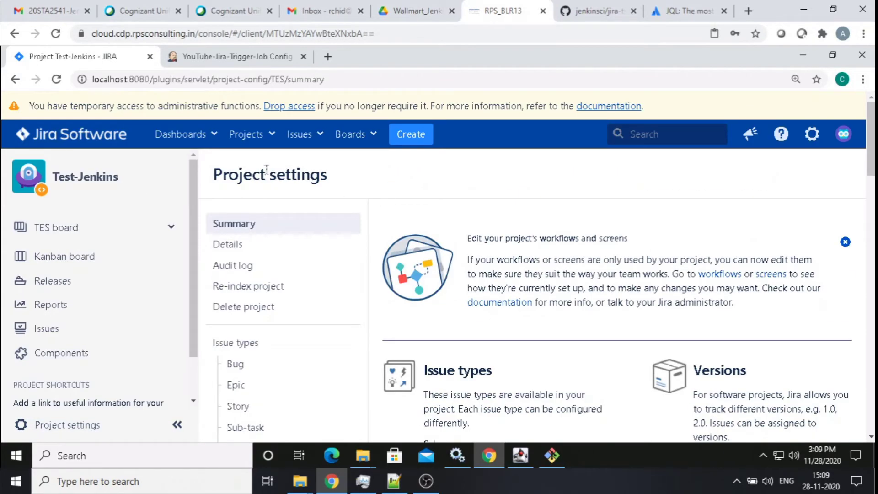
Step: View the open issues of the Test-Jenkins project and highlight the project name shown above issue TES-2
left_click(273, 135)
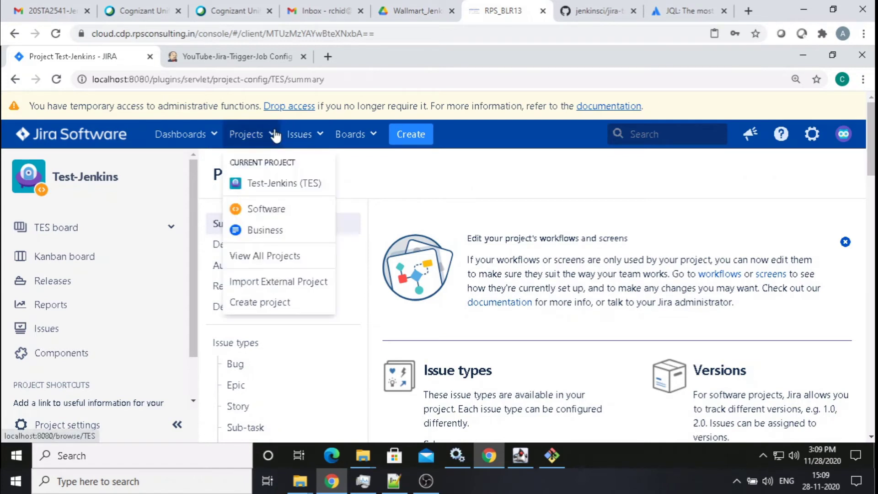
mouse_move(254, 147)
left_click_drag(246, 185, 325, 190)
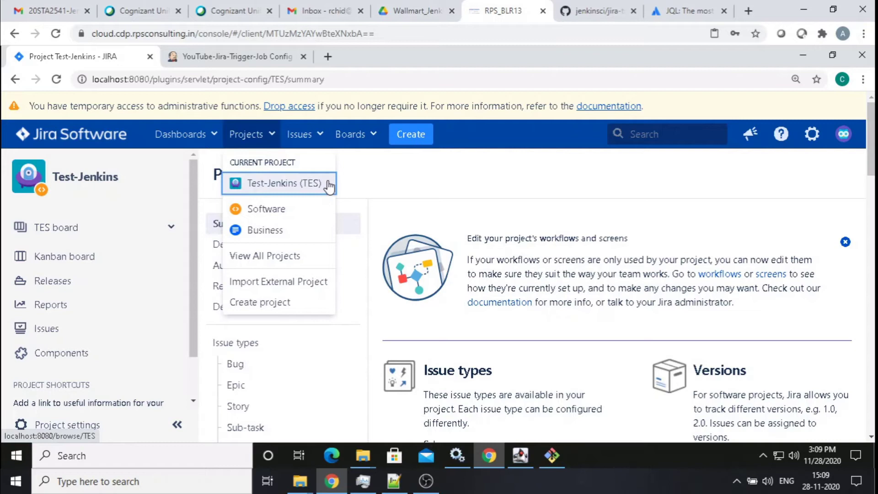
left_click(297, 181)
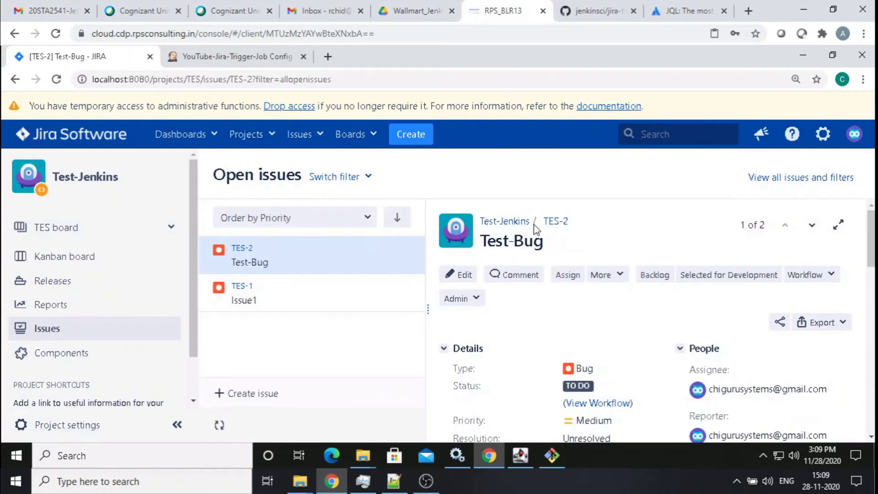
left_click_drag(531, 223, 485, 222)
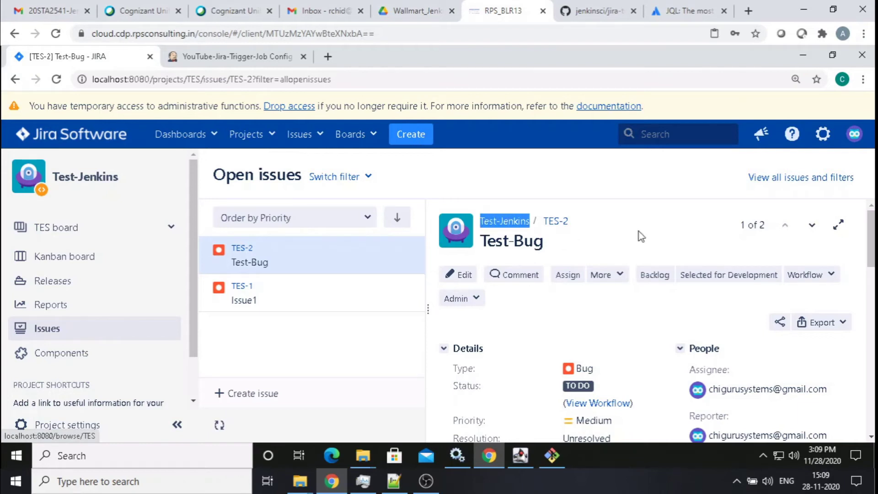
Step: Back in the Jenkins job, complete the JQL filter as project = "Test-Jenkins" and set the comment pattern to "please build"
left_click(234, 58)
type("Test-Jenkins")
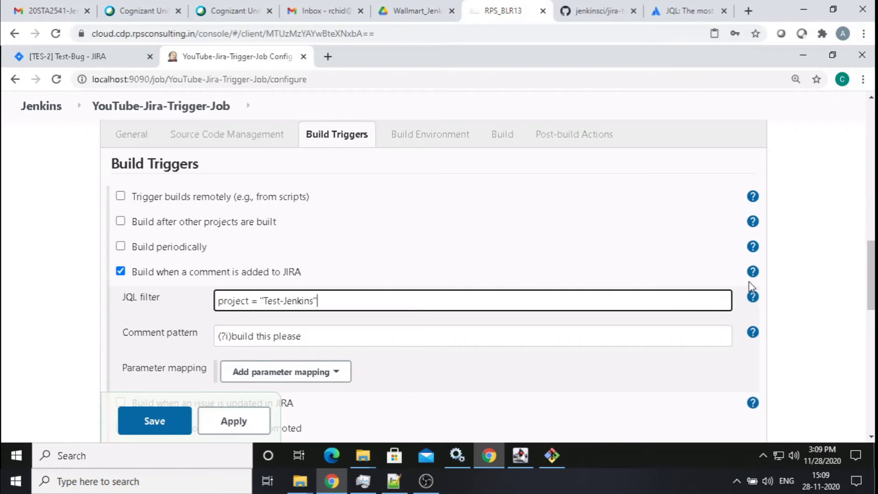
scroll(748, 286, "down", 1)
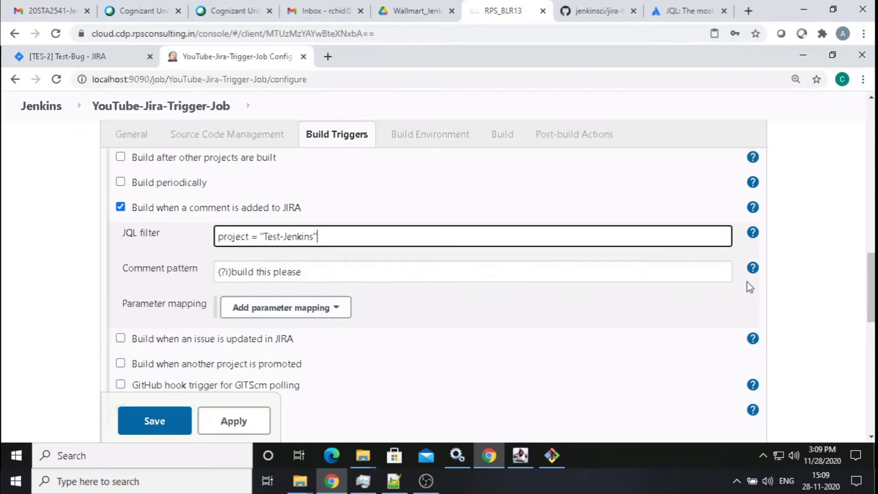
left_click_drag(325, 274, 207, 299)
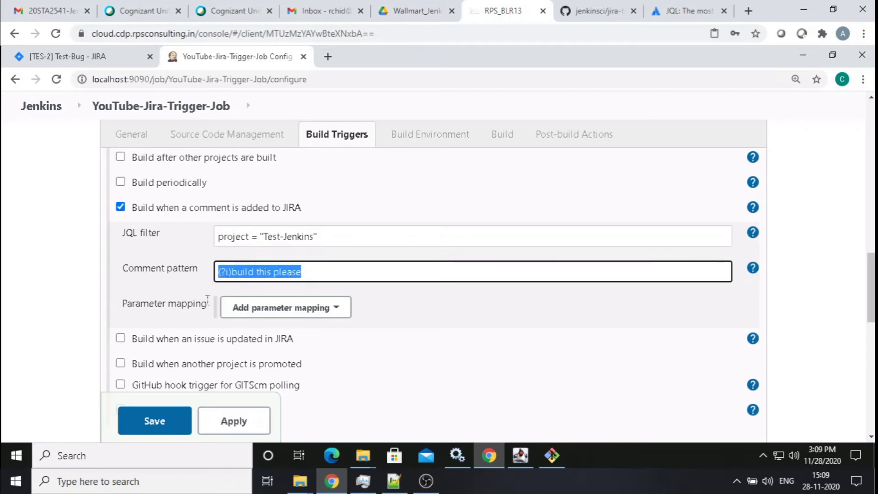
type("please build")
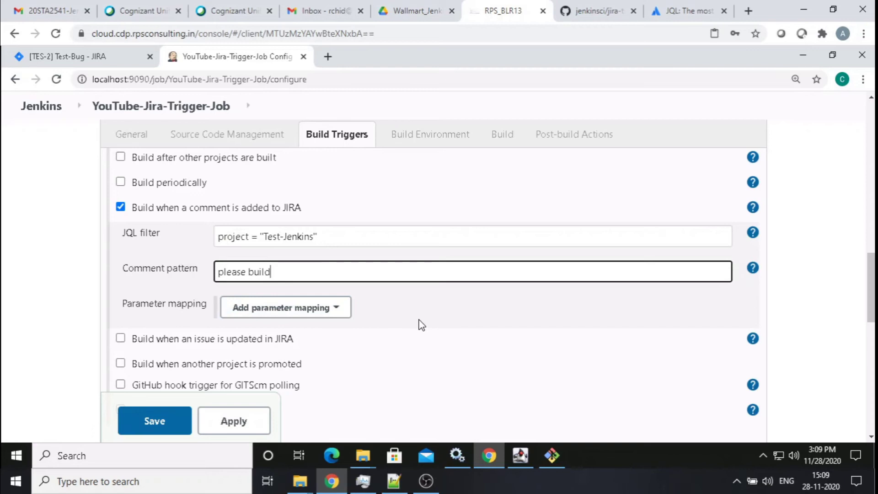
Step: Add an Execute Windows batch command build step with echo "Build Triggered by Jira Comment update" and save the job
scroll(421, 325, "down", 10)
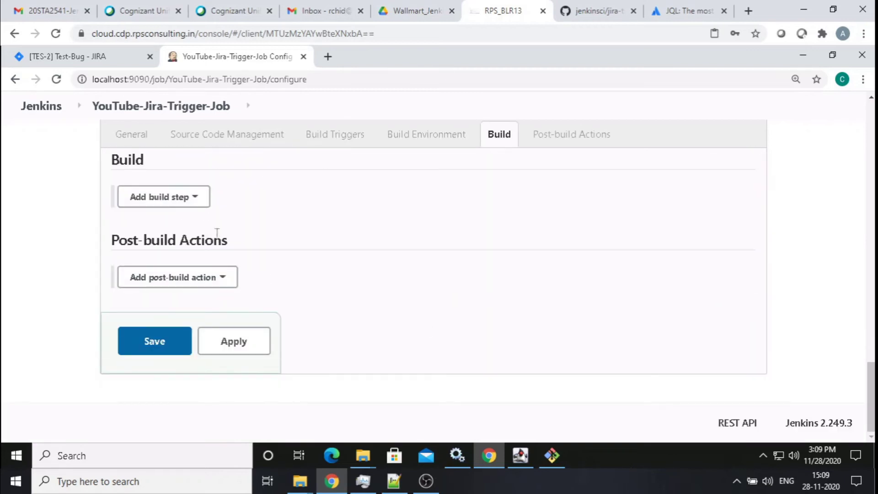
left_click(206, 196)
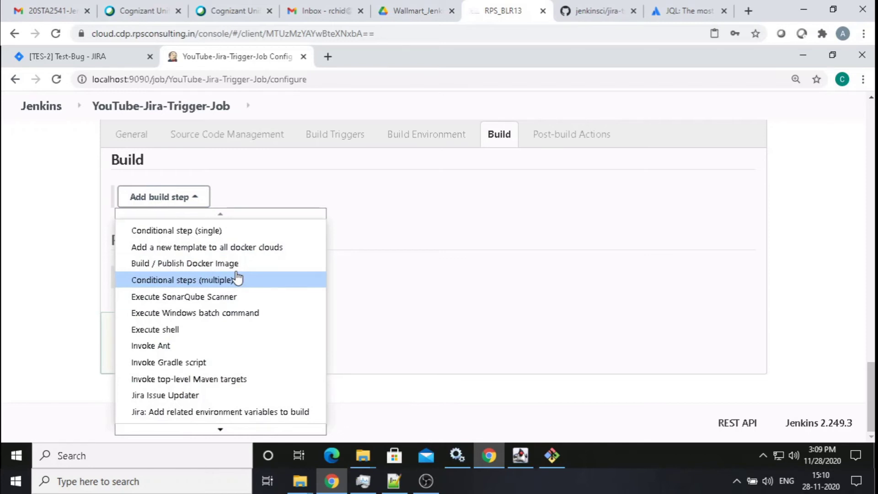
left_click(229, 313)
left_click(385, 262)
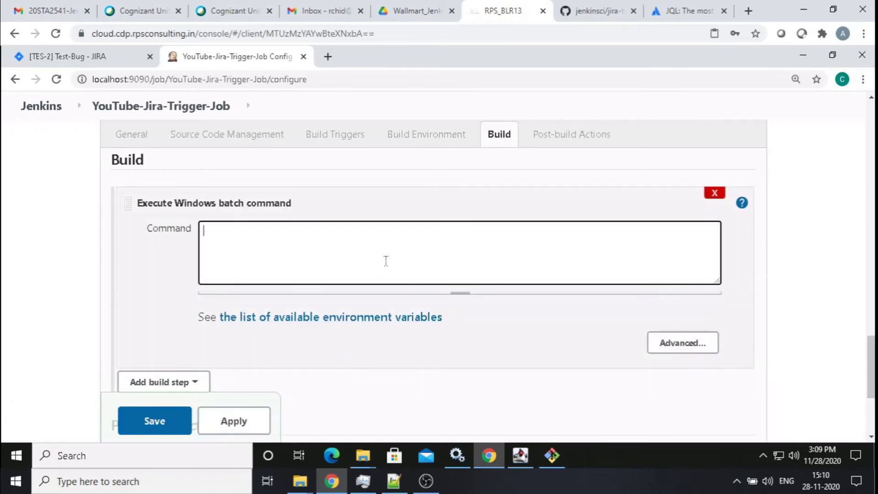
type("echo \"Build Triggered by Jir")
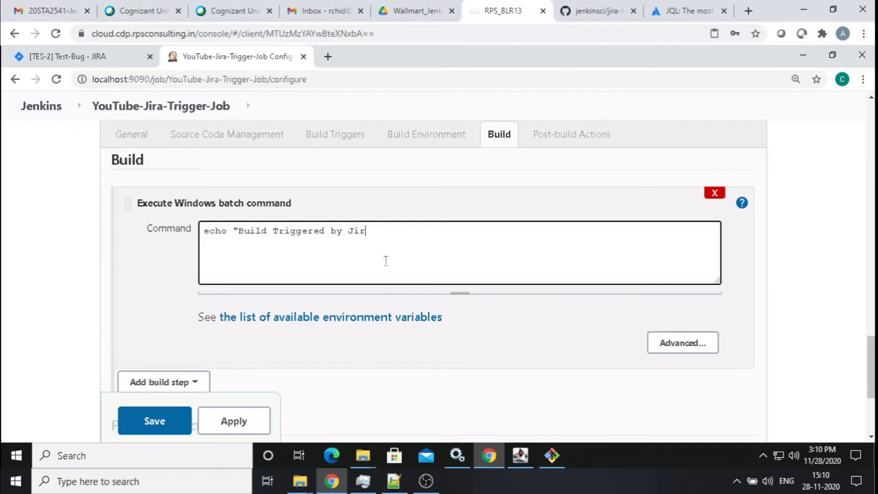
type("a Comment update\"")
left_click(154, 422)
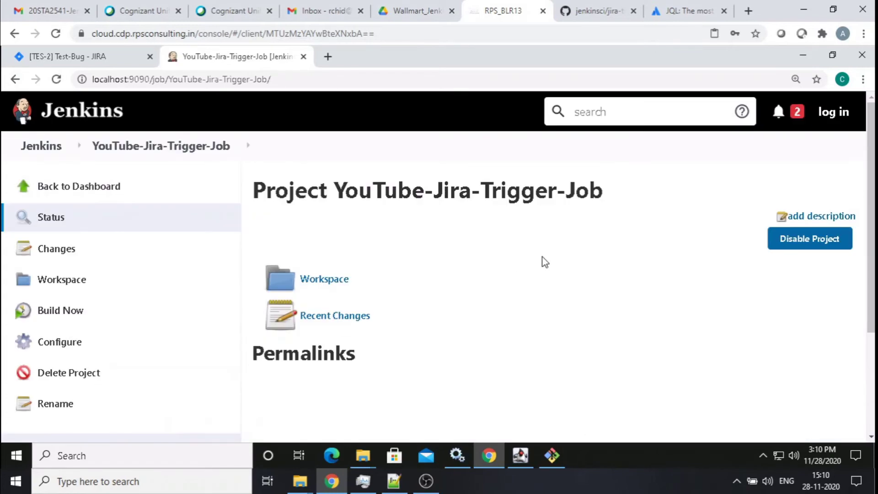
Step: Add the comment "please build" to issue TES-1 (Issue1) in Jira
scroll(543, 261, "down", 1)
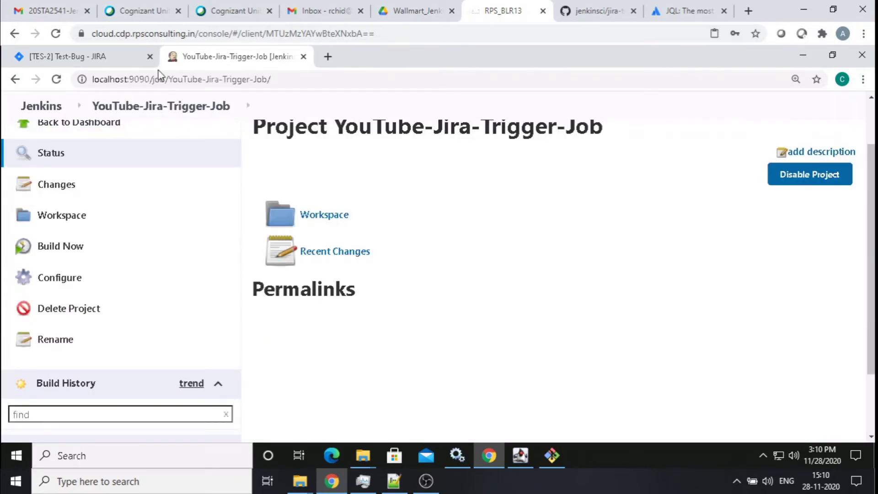
left_click(103, 57)
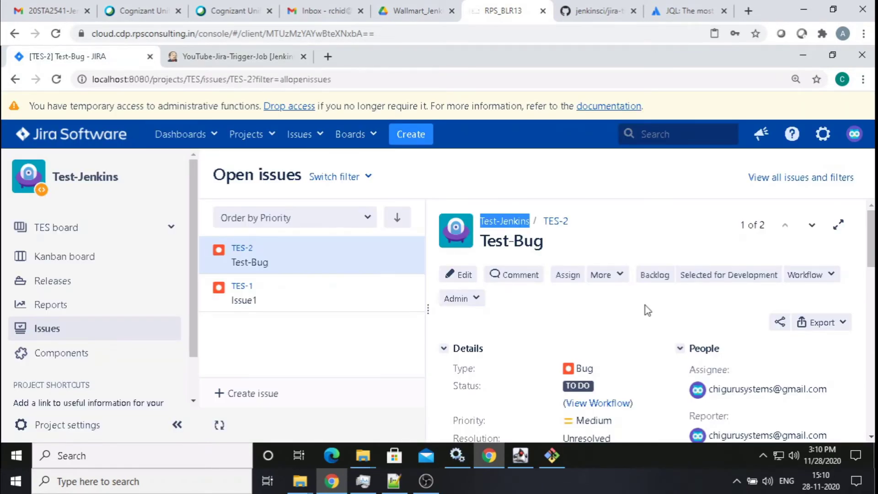
scroll(645, 306, "down", 1)
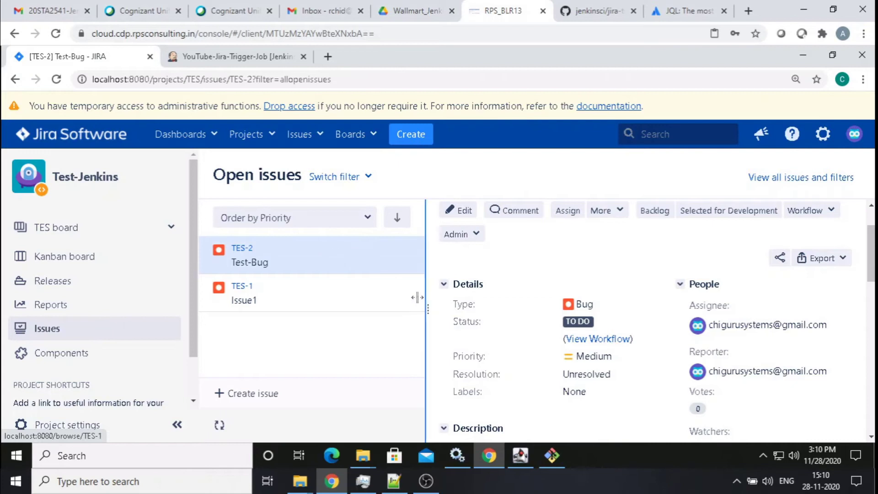
left_click(256, 301)
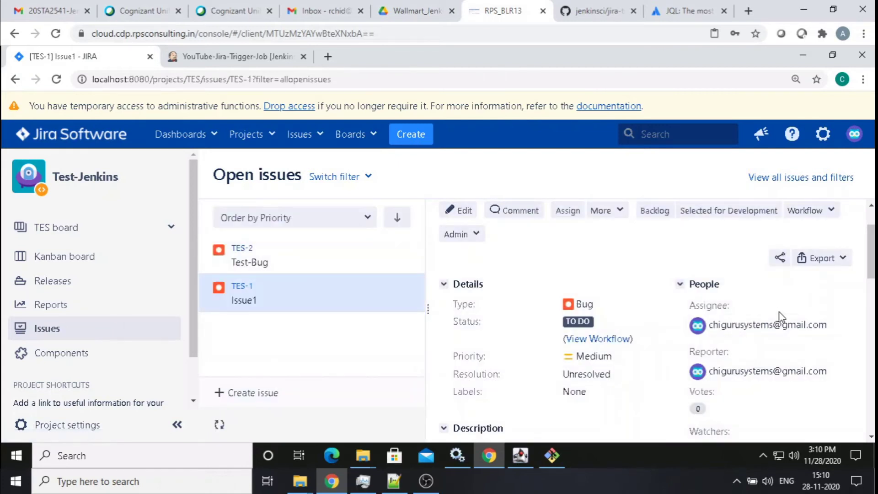
scroll(782, 315, "down", 5)
scroll(782, 317, "down", 5)
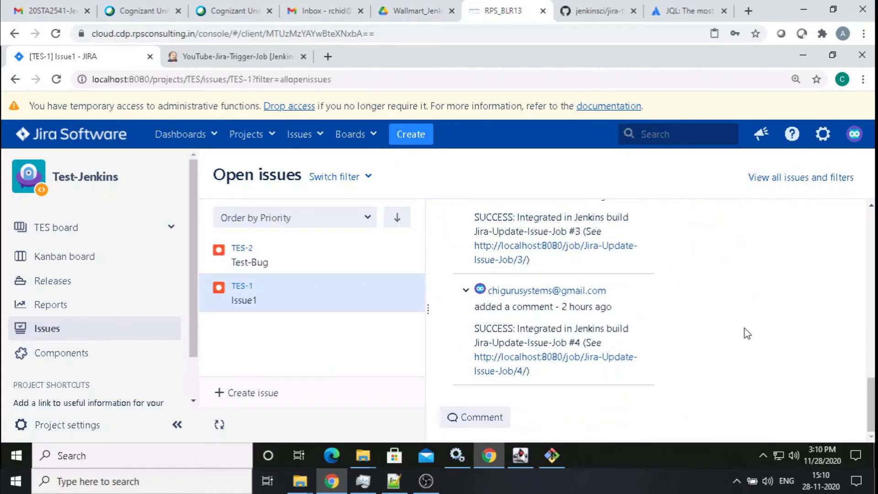
left_click(503, 422)
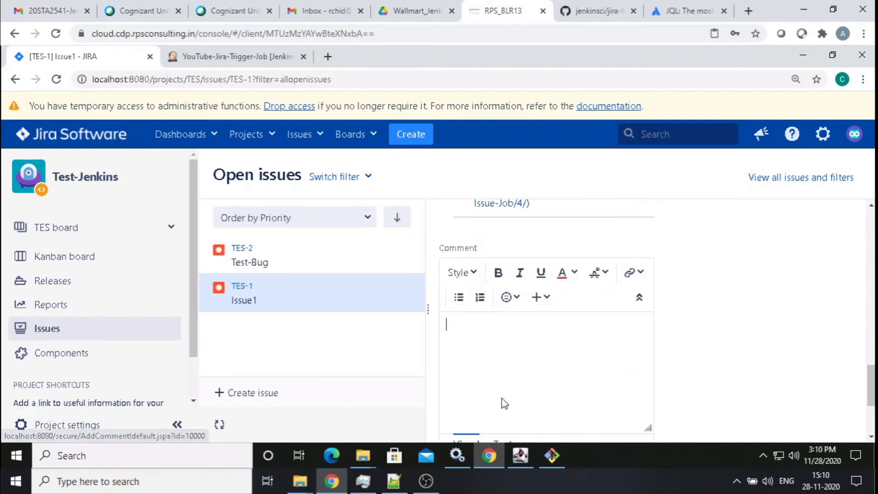
type("please build")
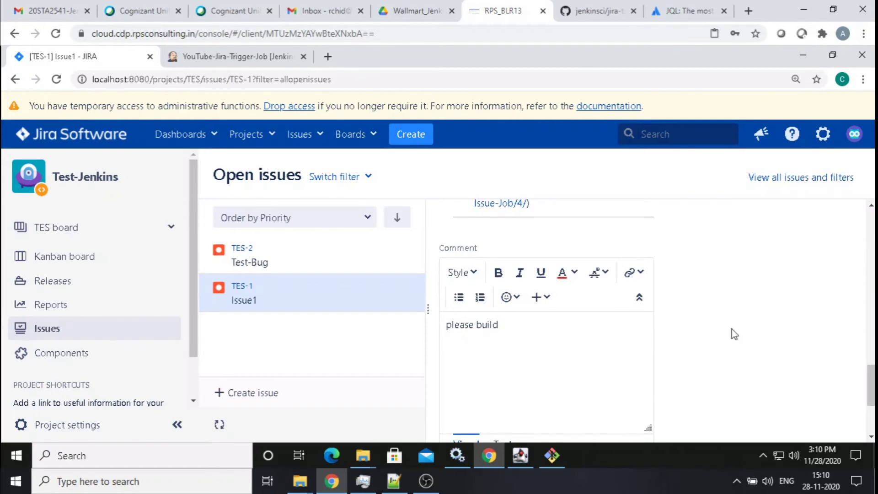
scroll(750, 330, "down", 2)
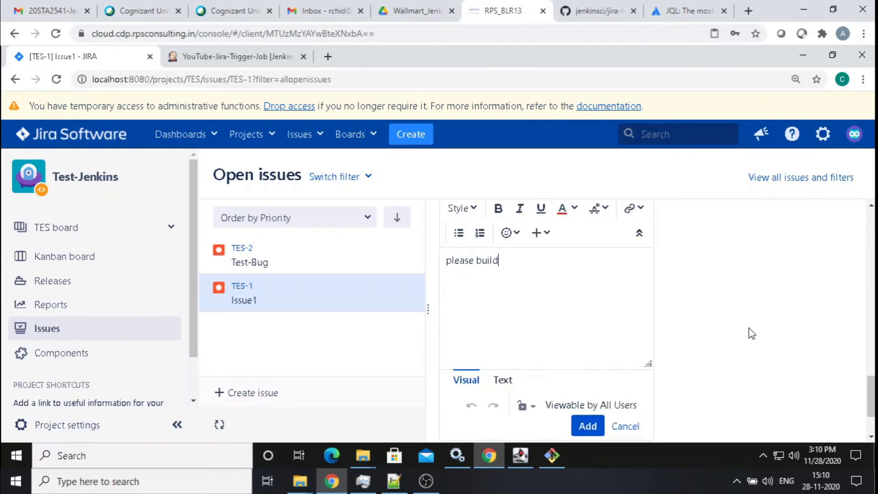
left_click(588, 425)
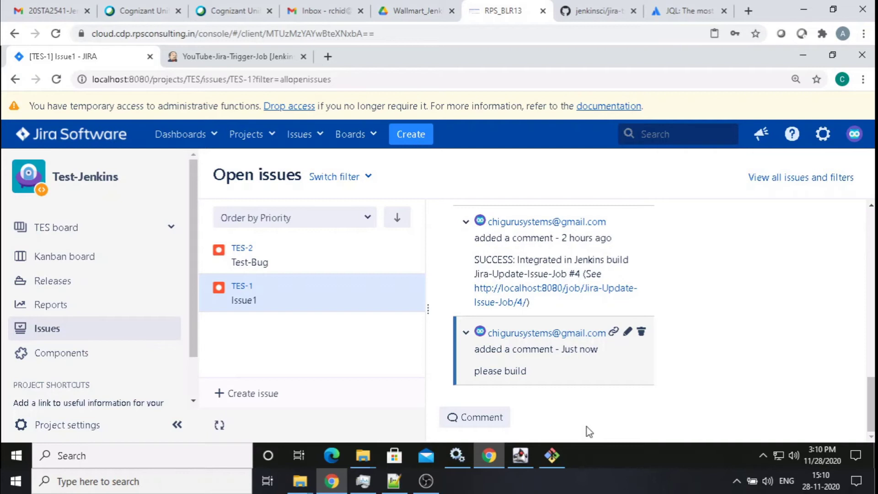
Step: Open build #1 of YouTube-Jira-Trigger-Job in Jenkins and check the echoed message in its console output
mouse_move(553, 337)
left_click(242, 56)
scroll(464, 303, "down", 3)
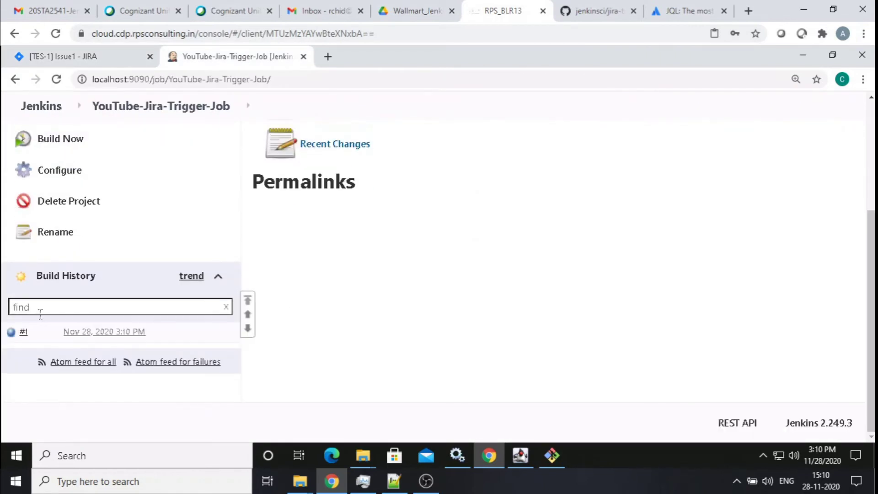
left_click(21, 332)
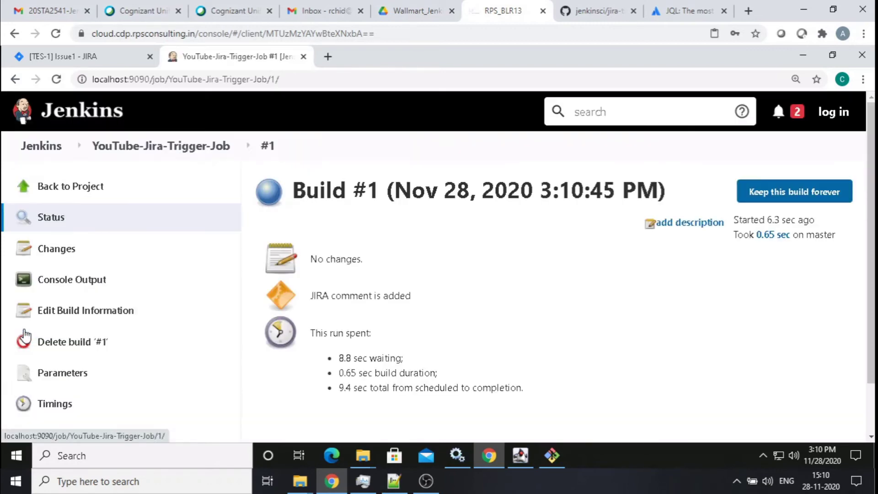
left_click(68, 281)
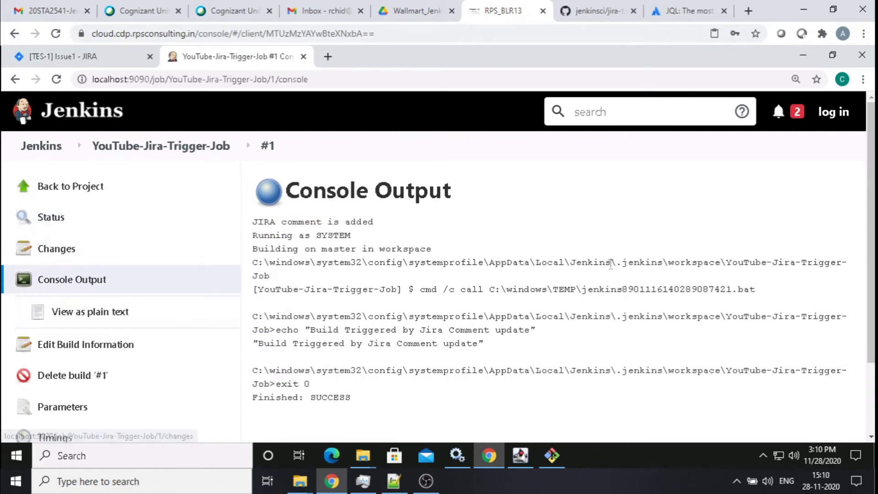
left_click_drag(270, 343, 531, 350)
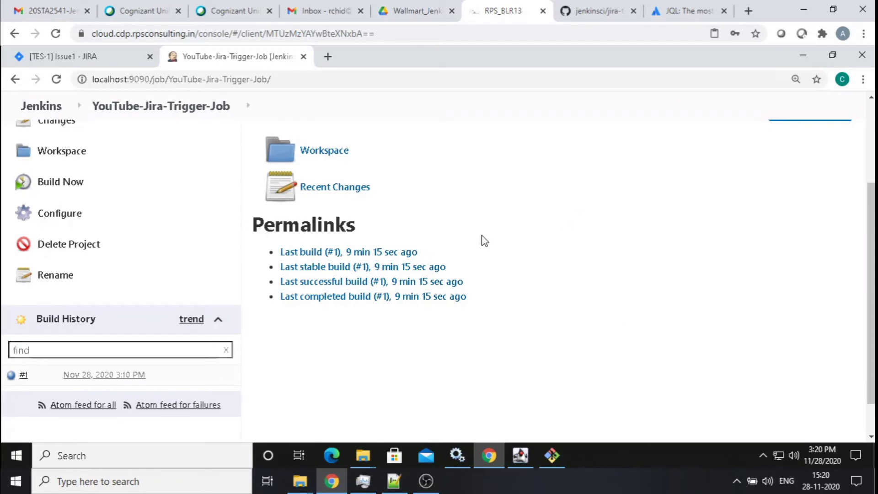
Step: Reconfigure the job to build when an issue is updated in JIRA instead of on added comments, reusing the JQL filter project = "Test-Jenkins"
left_click(64, 219)
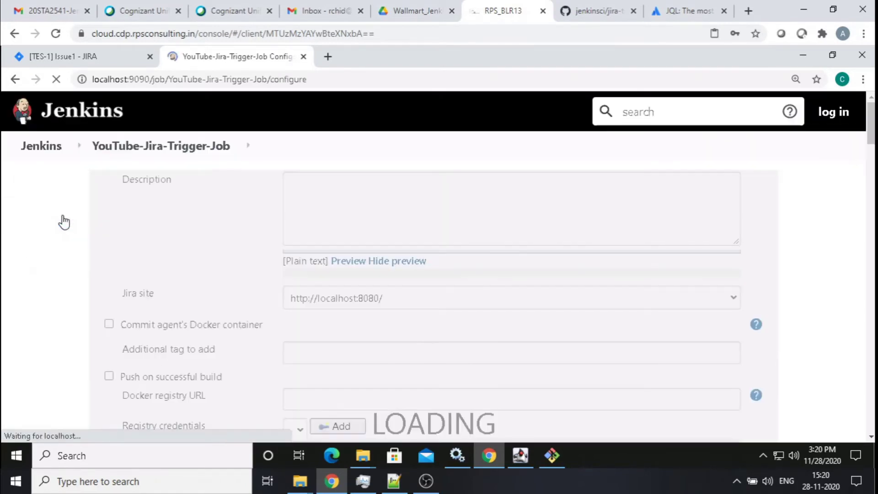
scroll(795, 192, "down", 5)
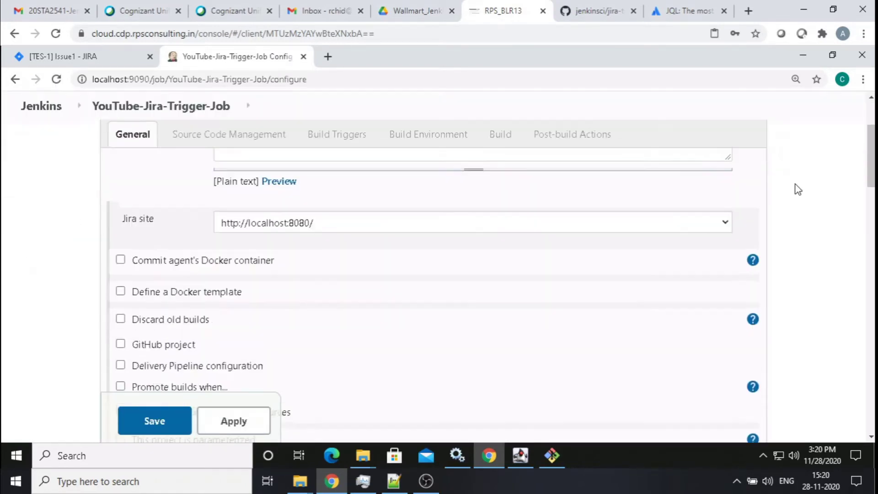
scroll(797, 188, "down", 10)
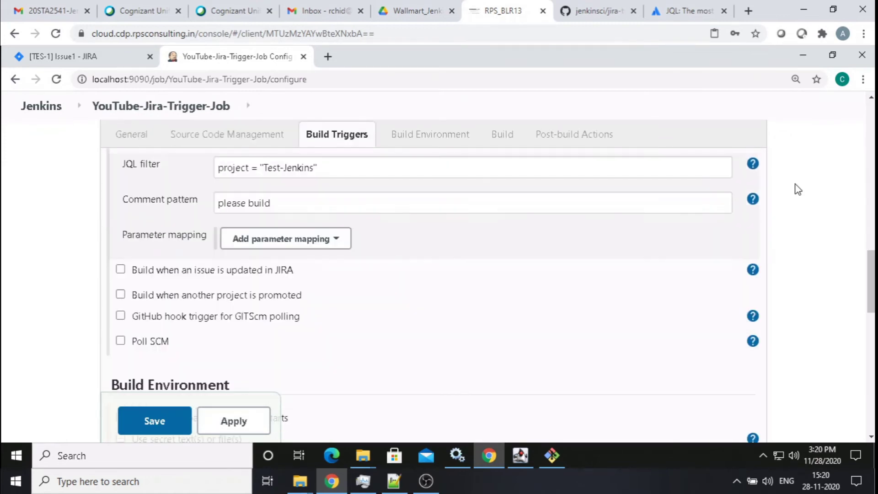
scroll(794, 184, "up", 1)
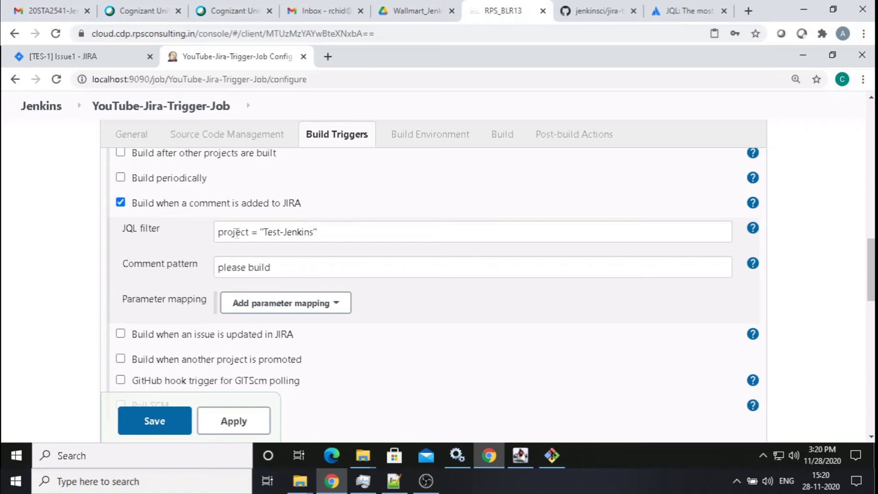
left_click_drag(261, 233, 339, 229)
key("ctrl+c")
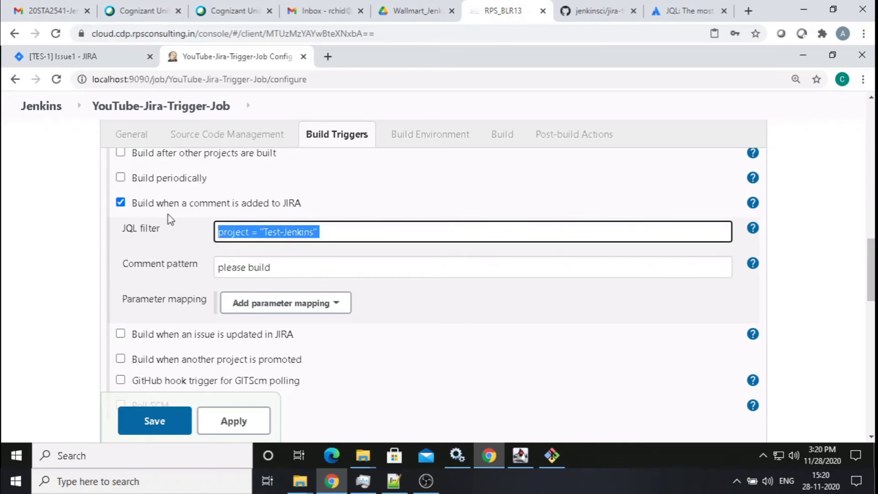
left_click(121, 202)
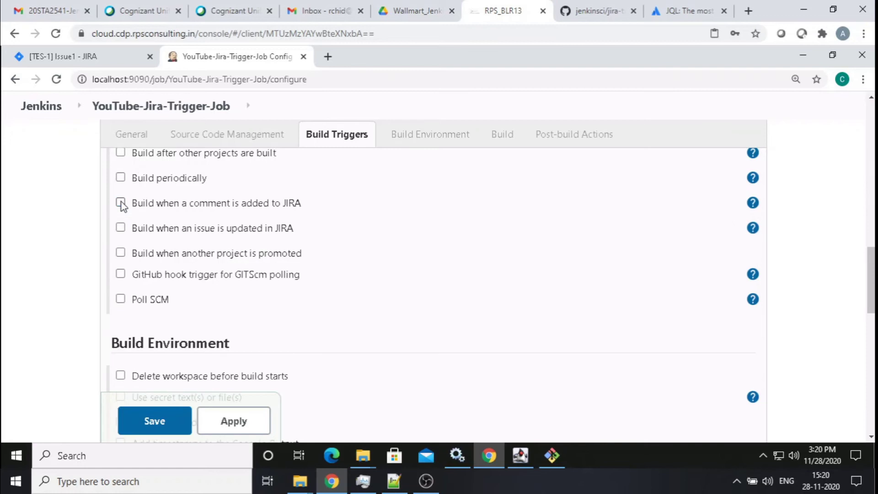
left_click(120, 227)
left_click(276, 248)
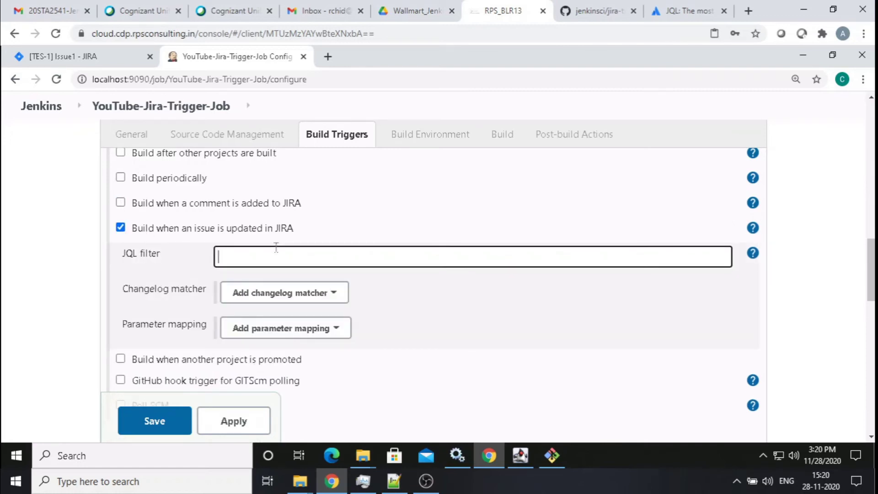
key("ctrl+v")
Step: Add a JIRA Field Matcher for the field ID status, without comparing new or old values, and save the job
scroll(462, 308, "down", 1)
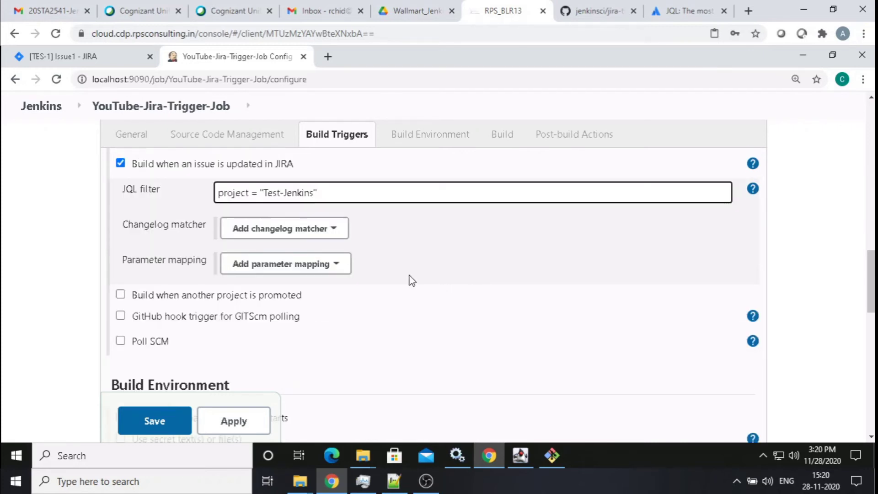
left_click(345, 234)
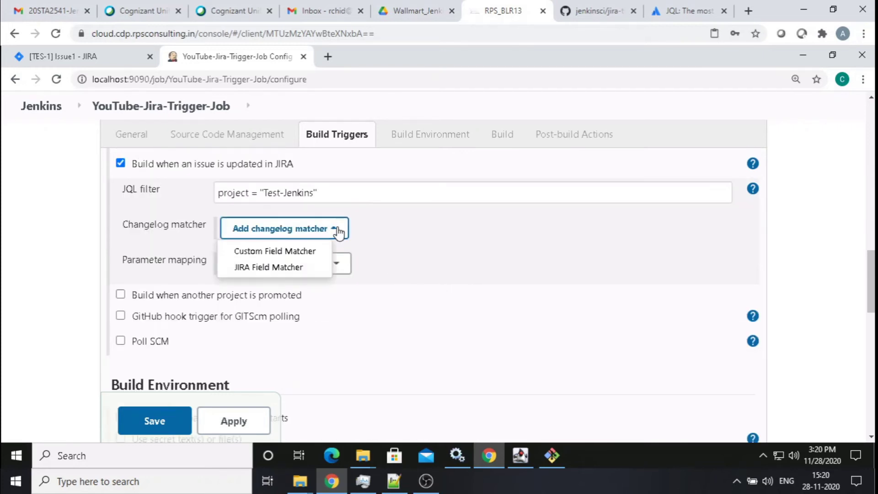
left_click(284, 270)
left_click(362, 261)
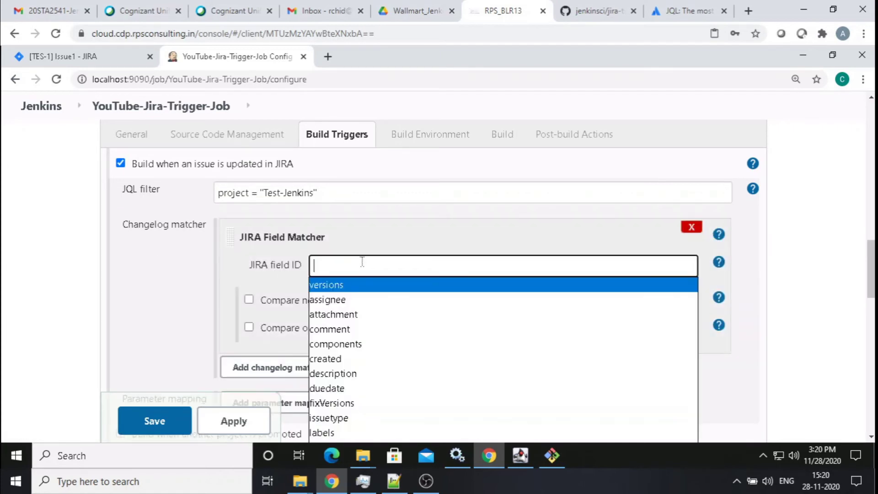
type("st")
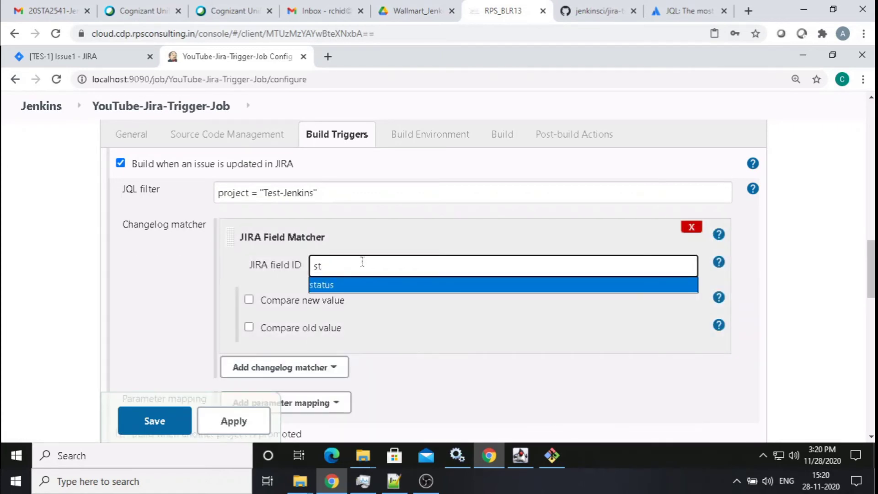
left_click(323, 285)
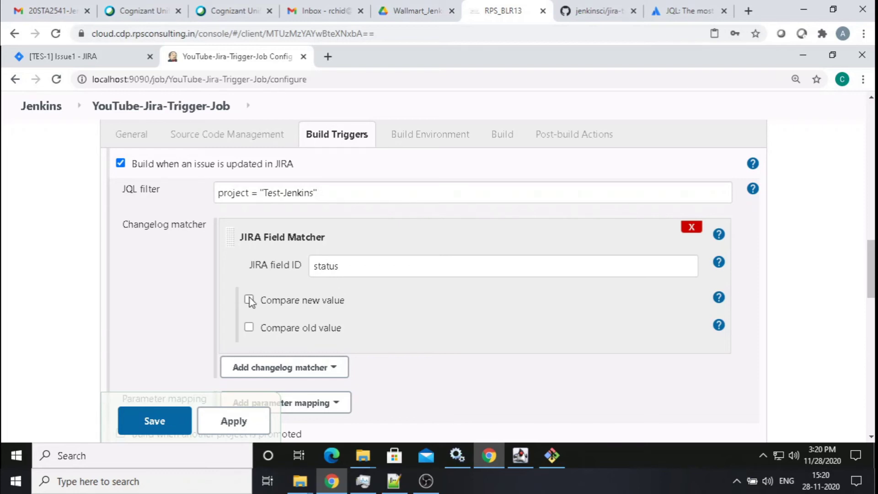
scroll(443, 309, "down", 10)
scroll(463, 306, "up", 6)
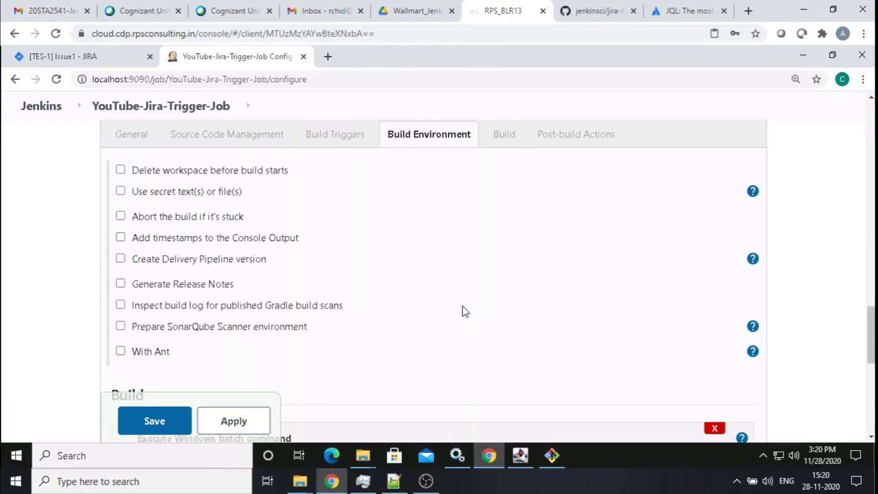
scroll(464, 311, "up", 8)
scroll(462, 312, "up", 1)
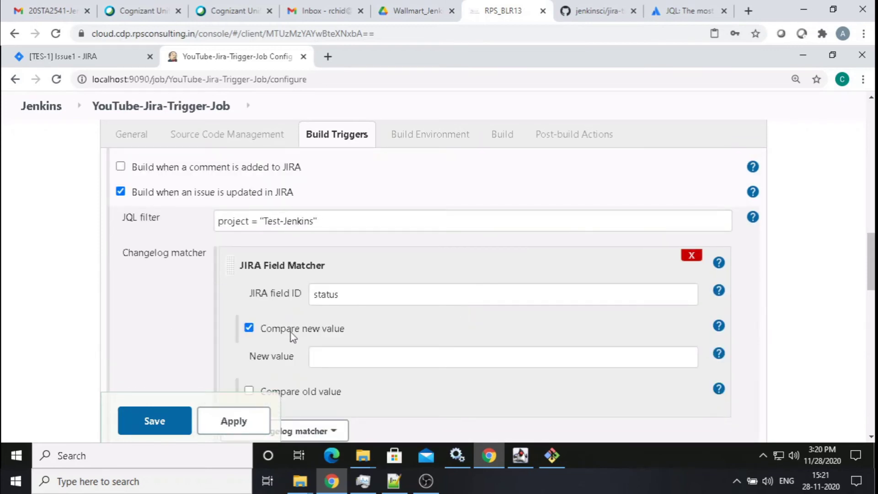
left_click(248, 328)
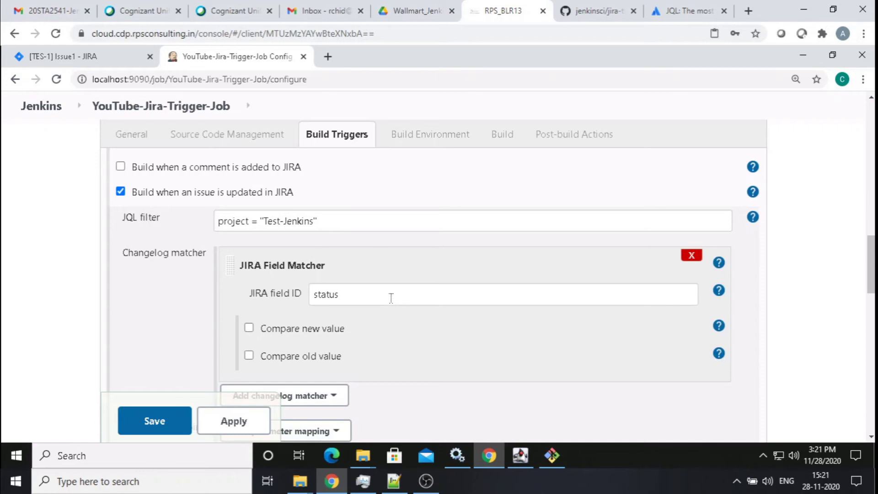
left_click(166, 422)
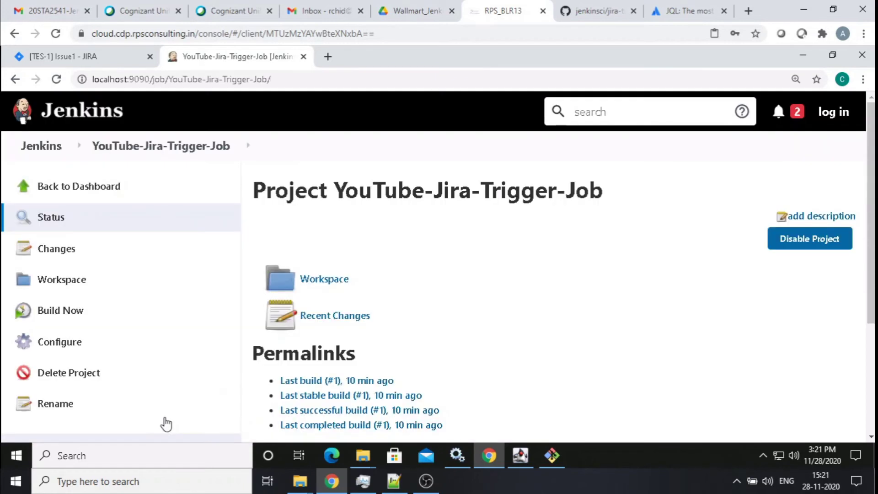
Step: Move issue TES-1 to Selected for Development in Jira and check the build history of the Jenkins job
scroll(266, 335, "down", 3)
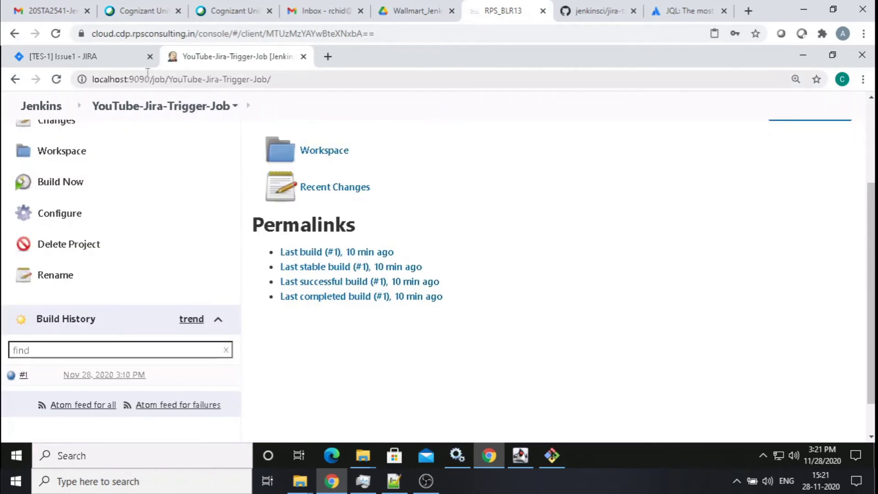
left_click(111, 58)
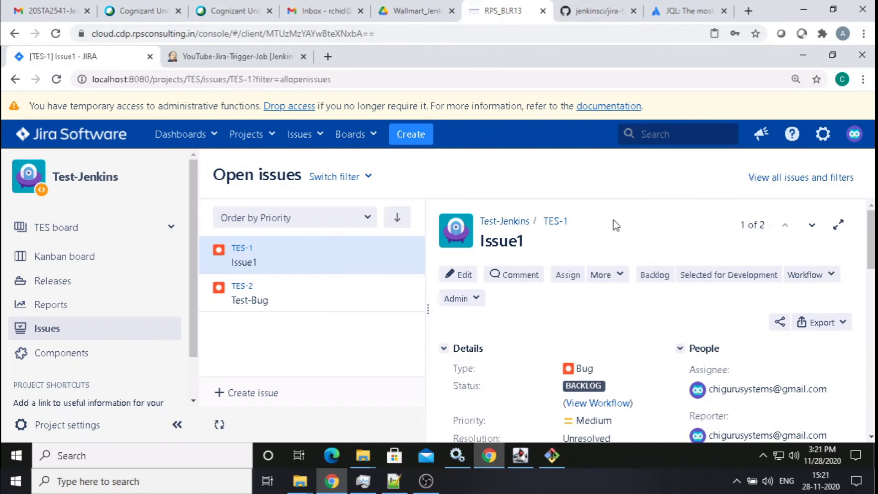
scroll(615, 223, "down", 1)
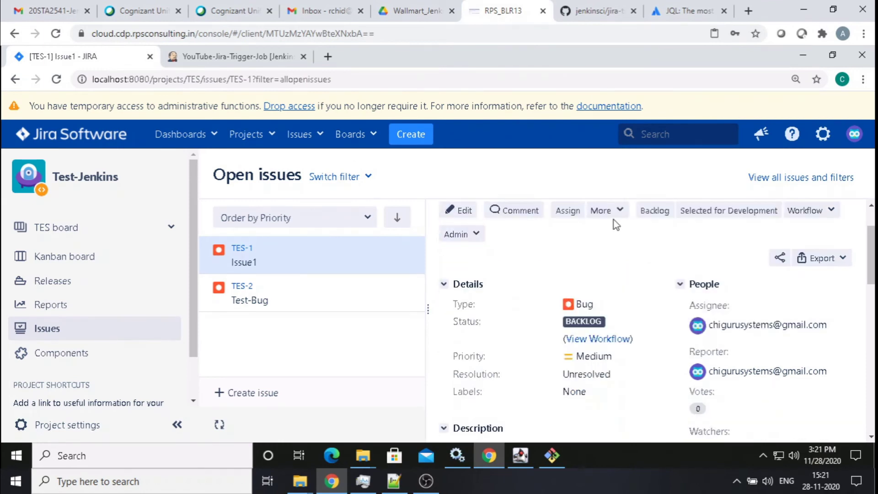
left_click(735, 216)
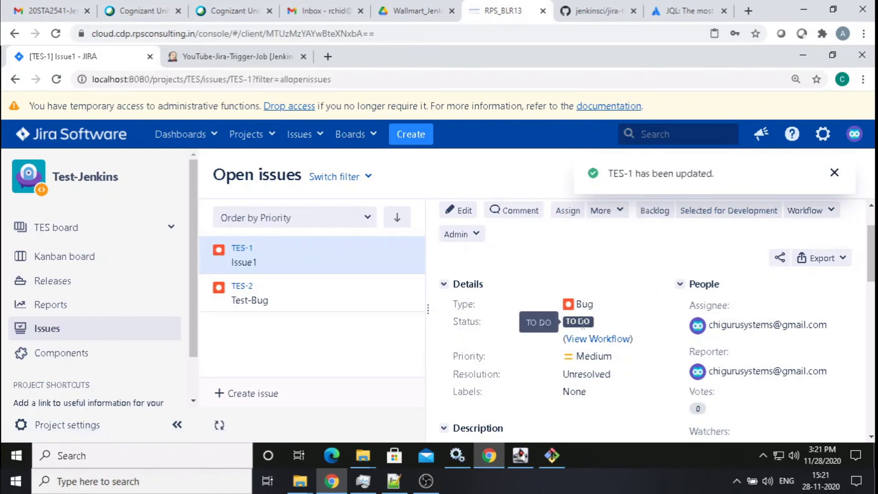
left_click(257, 59)
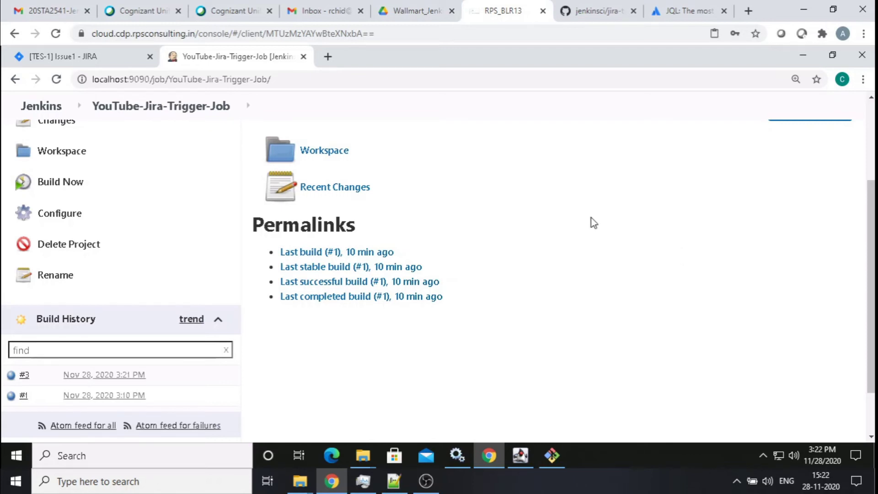
Step: Open the installed plugins list in the Jenkins plugin manager and filter it by "jira"
scroll(593, 223, "up", 3)
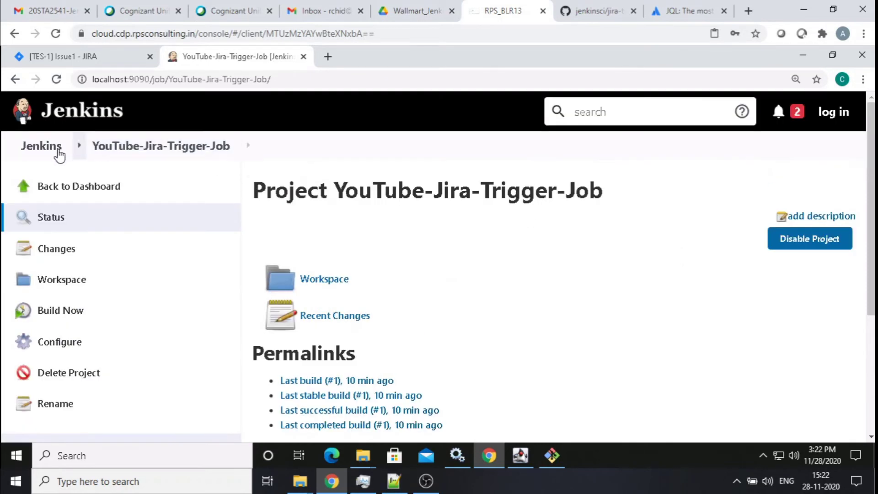
left_click(41, 146)
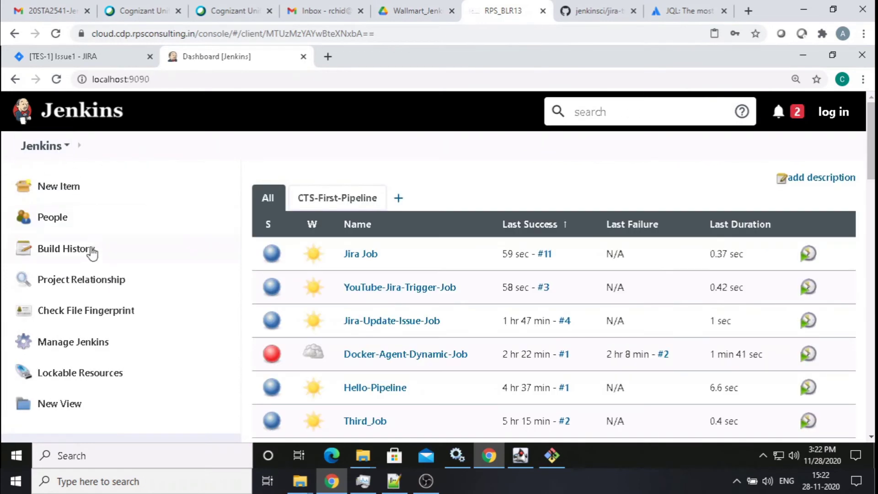
left_click(85, 344)
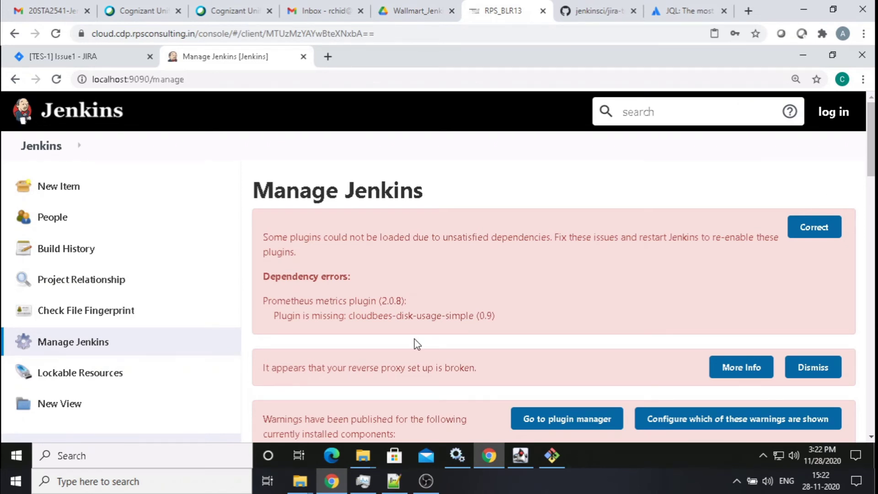
scroll(416, 344, "down", 10)
scroll(415, 345, "up", 1)
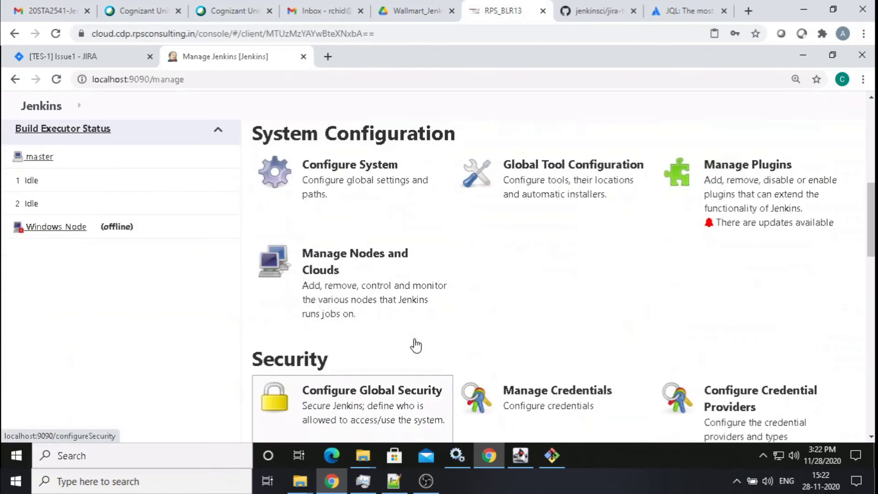
left_click(735, 191)
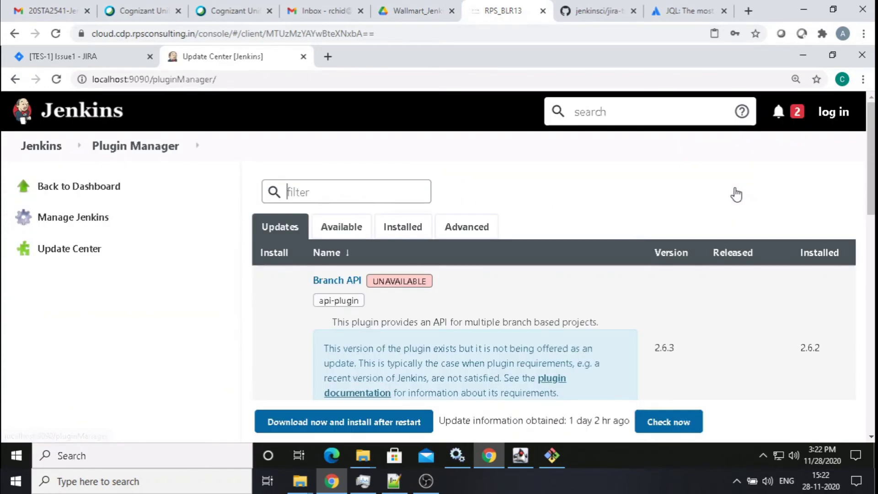
left_click(422, 227)
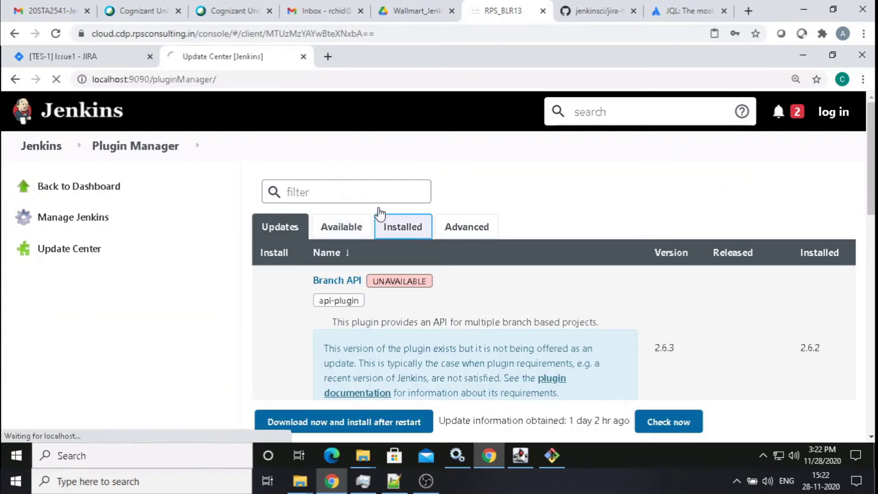
type("jira")
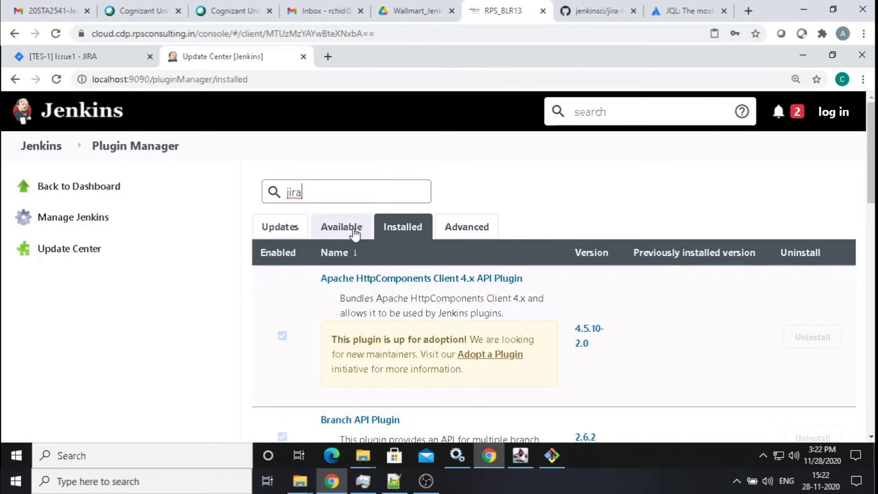
Step: Review the installed Jira-related plugins and open the Jira plugin's documentation page in a new browser tab
scroll(514, 256, "down", 5)
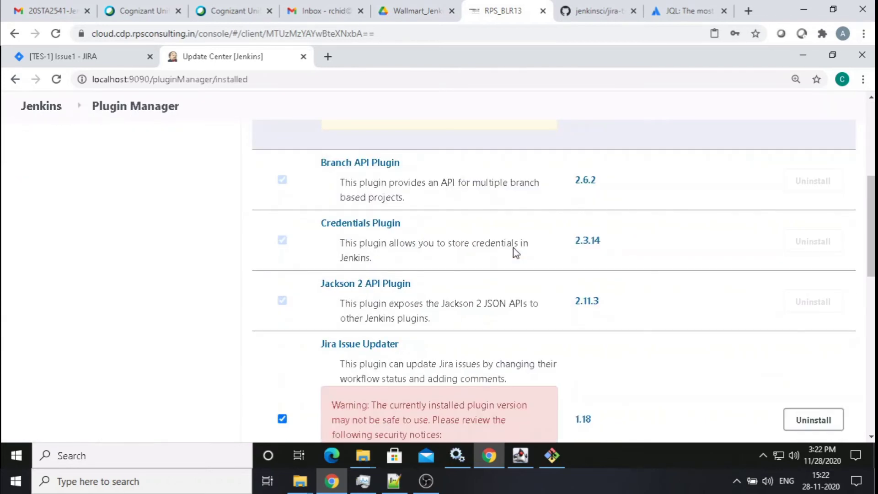
scroll(514, 250, "down", 3)
scroll(513, 250, "down", 2)
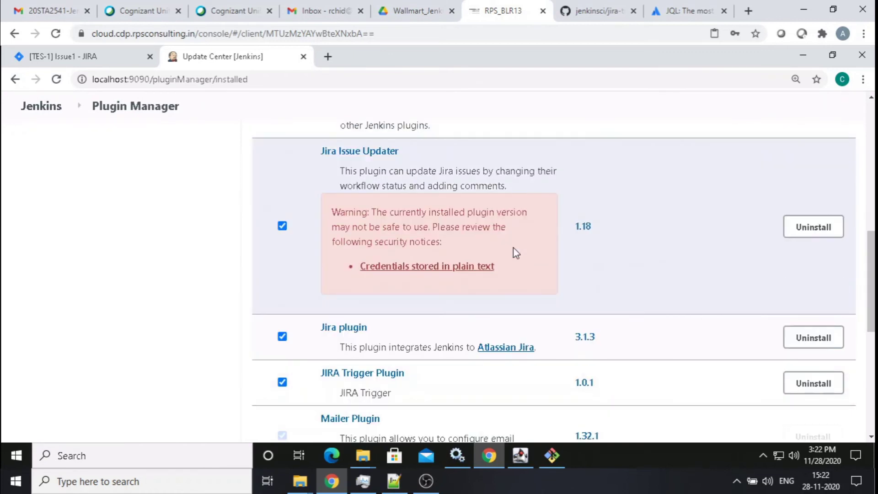
scroll(513, 251, "up", 3)
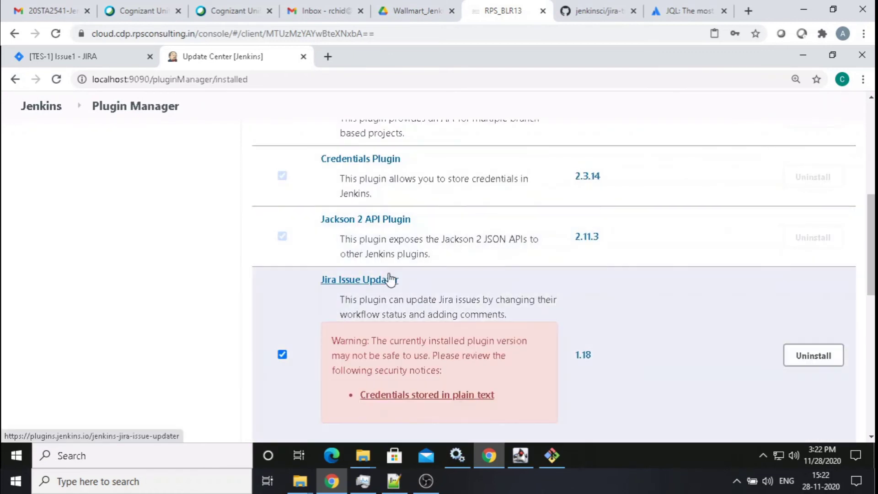
scroll(547, 261, "down", 4)
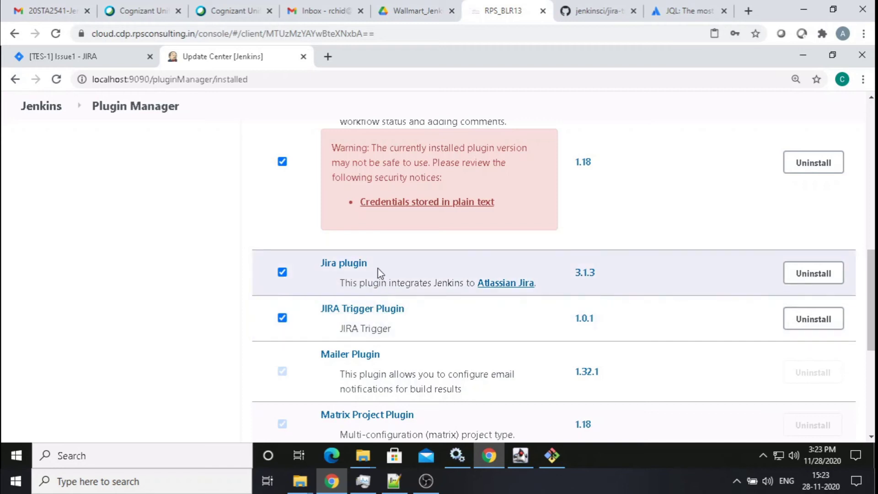
right_click(361, 264)
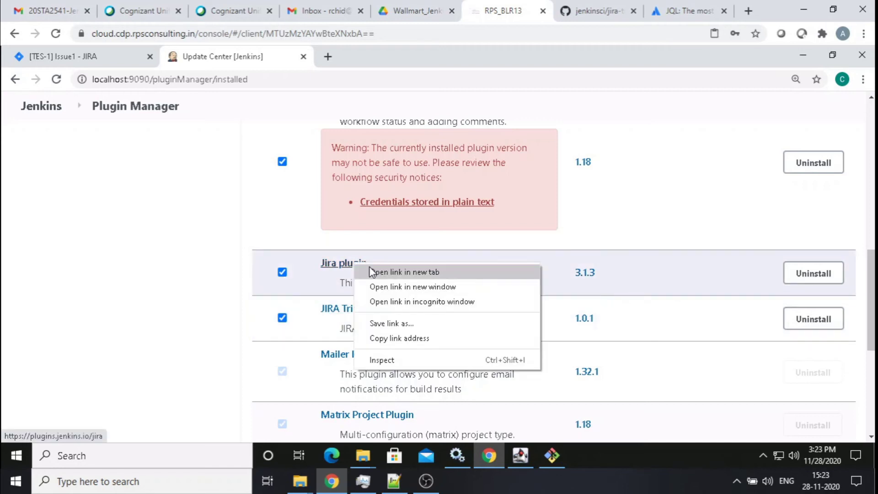
left_click(369, 268)
left_click(396, 54)
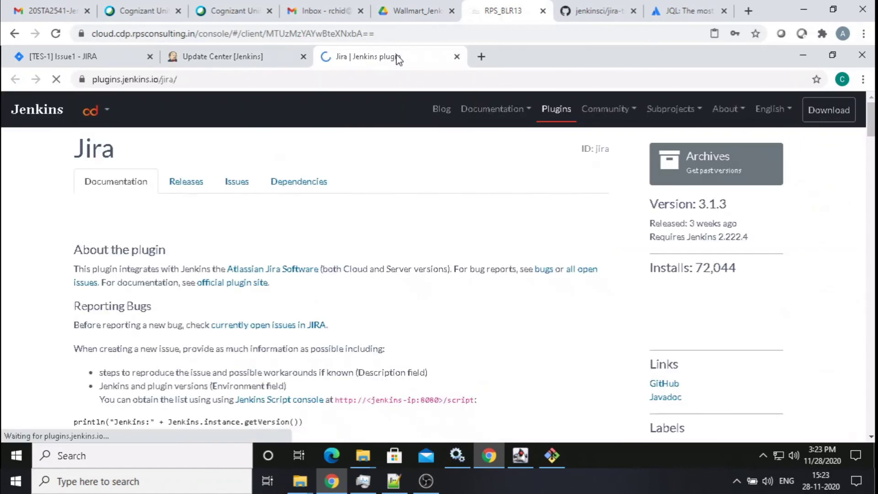
scroll(428, 304, "down", 4)
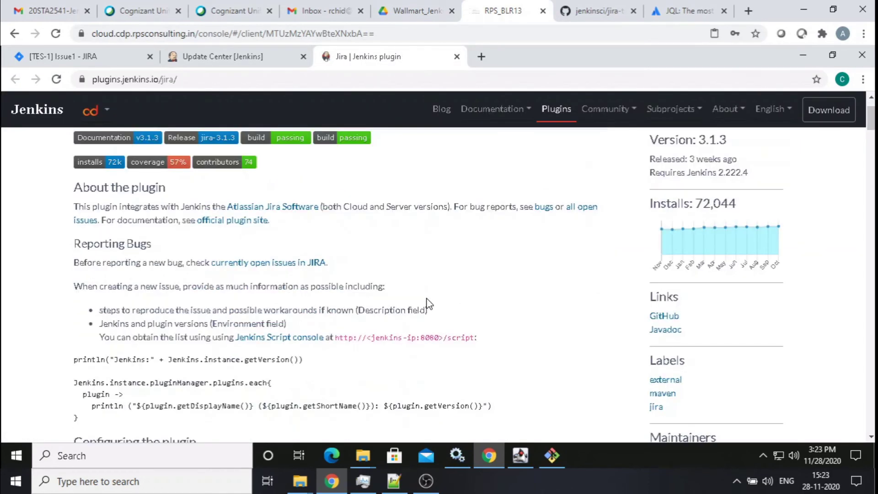
Step: Read the Jira plugin documentation on Jira Cloud usage and the REST API site configuration, and close the page
scroll(428, 303, "down", 4)
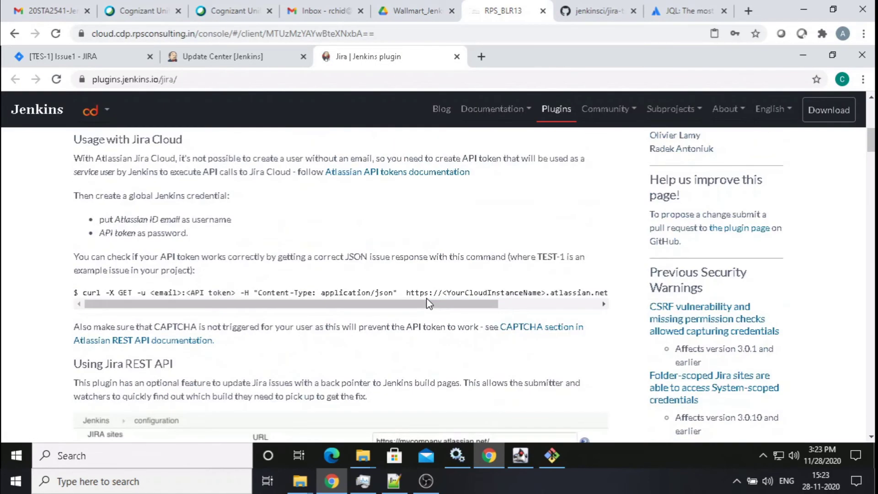
scroll(428, 303, "down", 4)
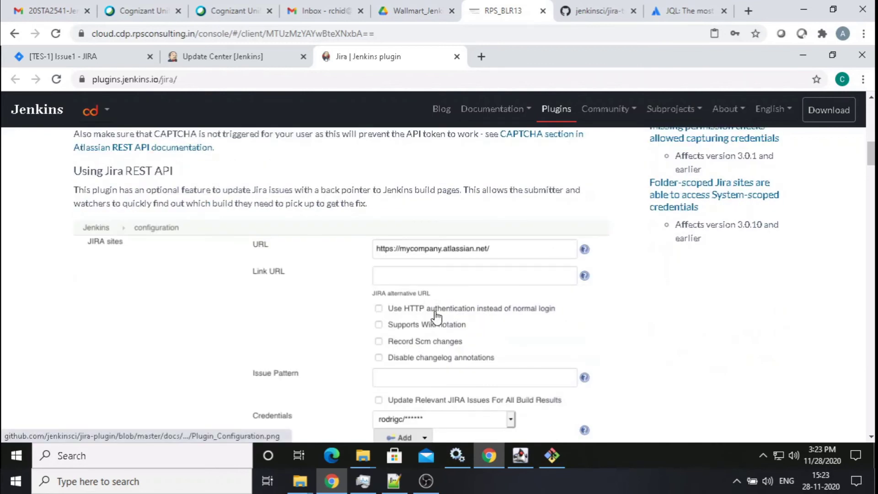
scroll(436, 315, "down", 3)
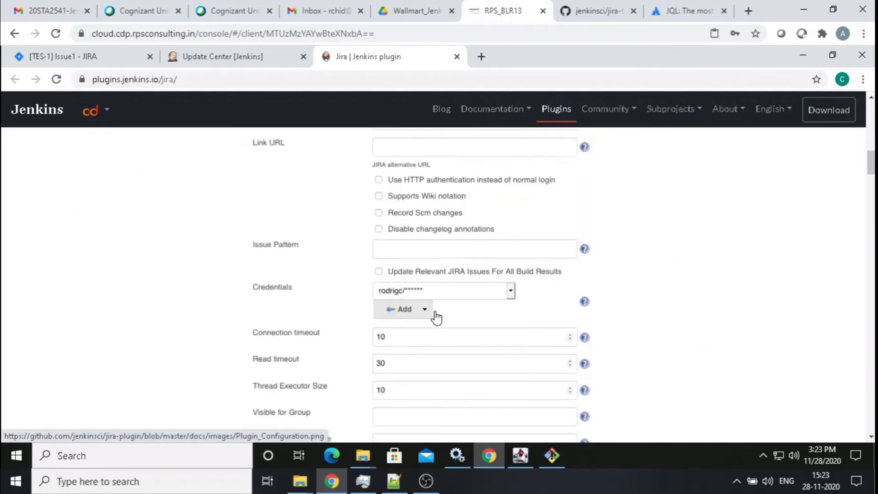
scroll(434, 315, "up", 10)
left_click(456, 56)
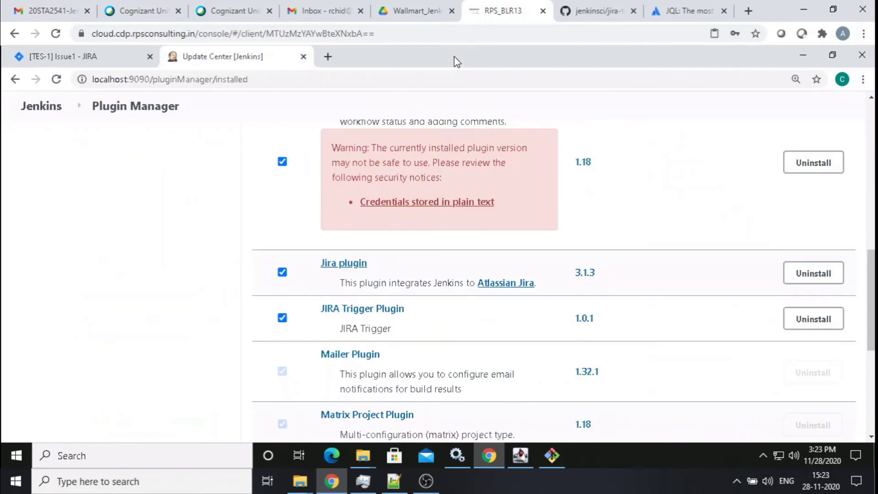
Step: Open the Jenkins global system configuration and go to the Jira sites section
left_click(41, 110)
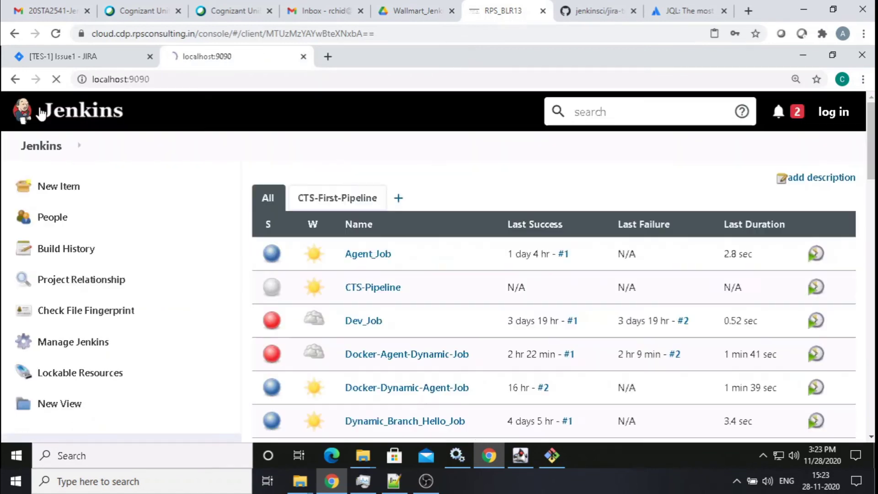
left_click(67, 343)
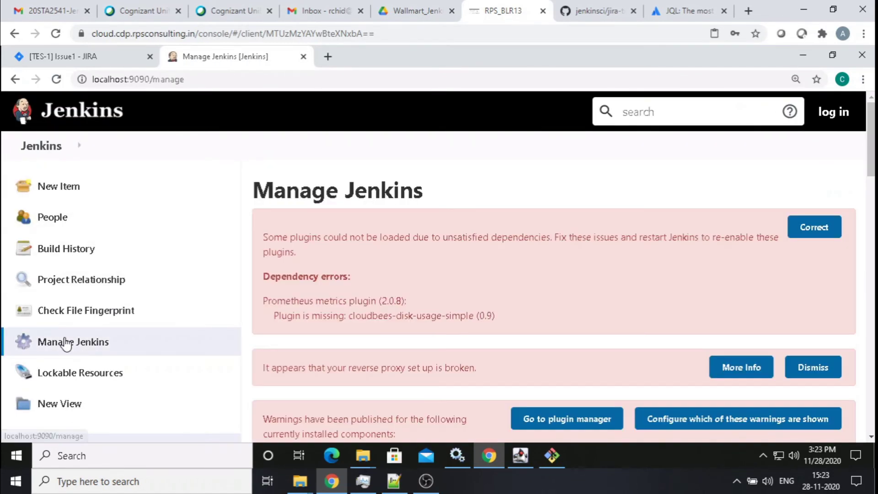
scroll(558, 329, "down", 8)
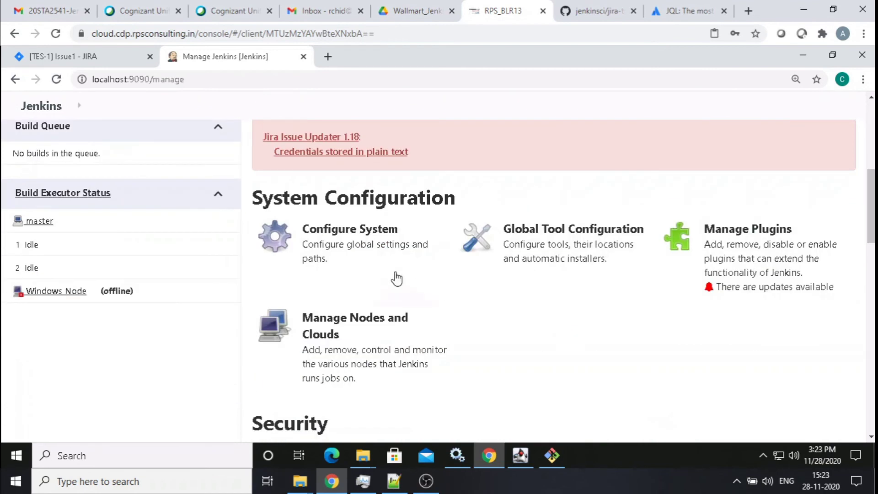
left_click(371, 247)
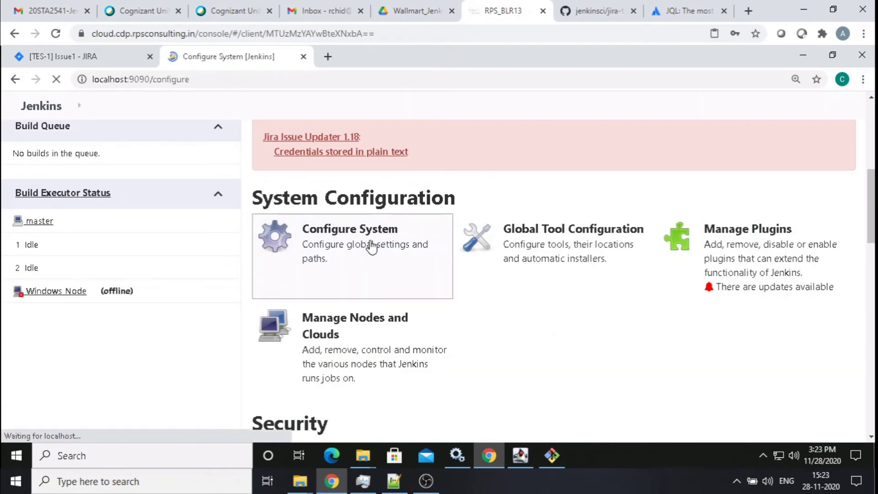
scroll(529, 249, "down", 12)
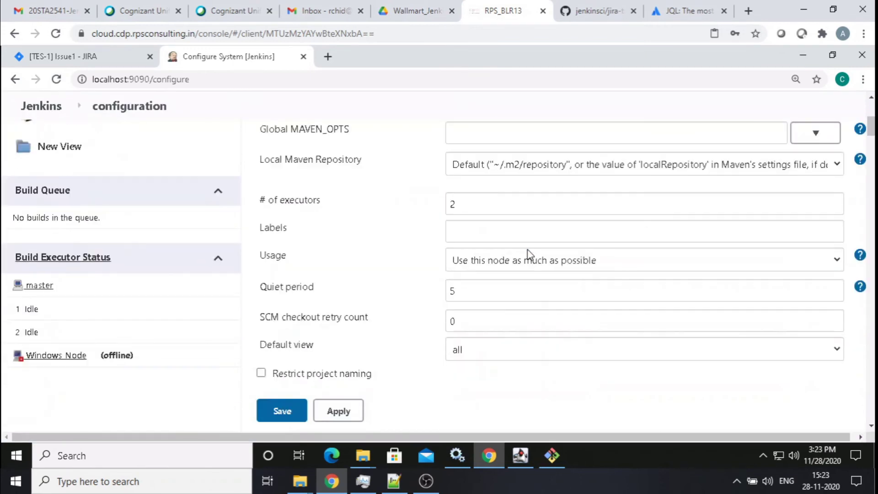
scroll(529, 253, "down", 10)
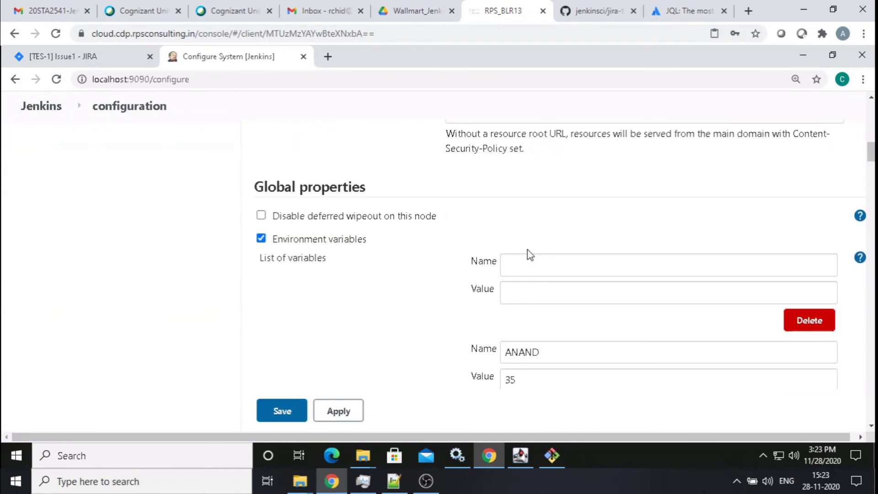
scroll(528, 251, "down", 10)
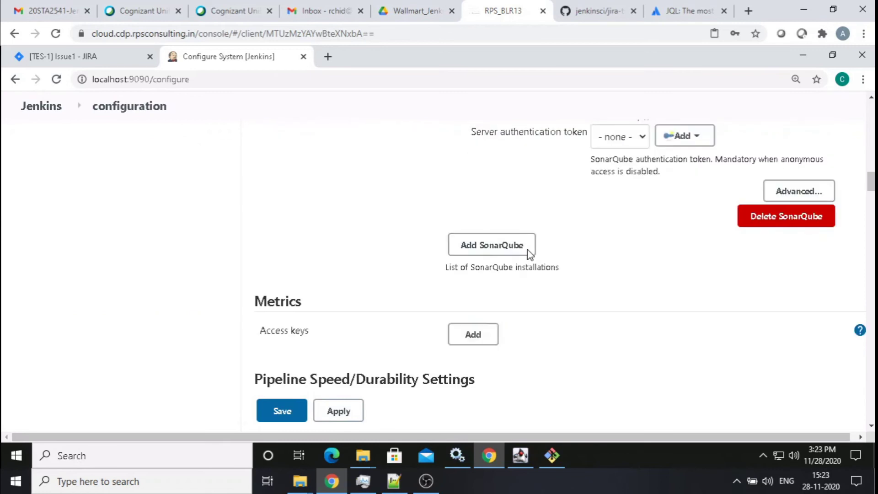
scroll(528, 254, "down", 8)
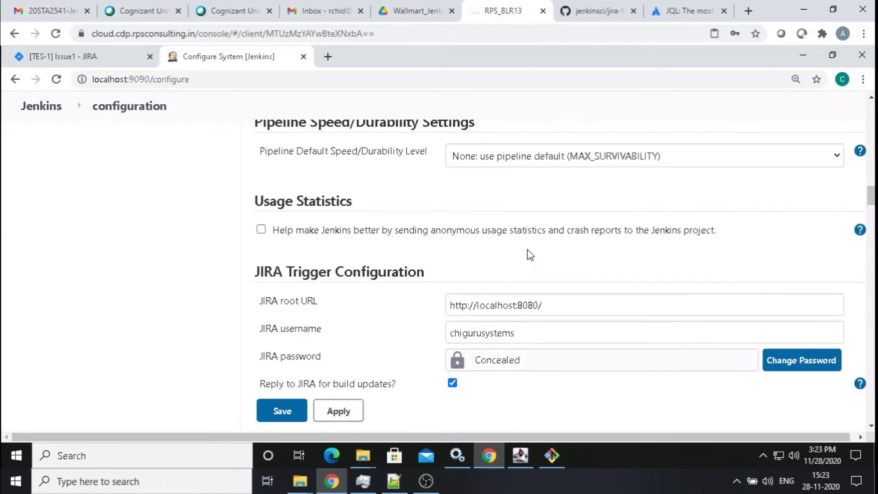
scroll(528, 254, "down", 3)
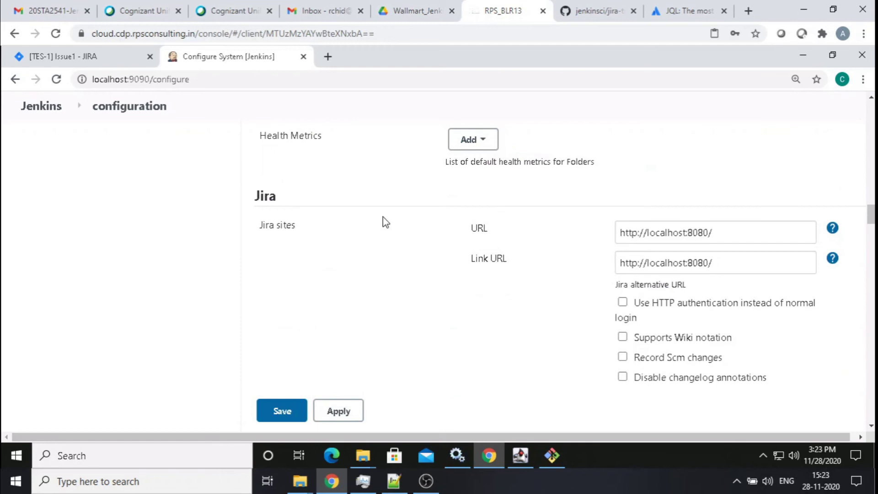
scroll(385, 222, "down", 1)
Step: Examine the Jira site's URL and read the help for its Issue Pattern setting
left_click(727, 173)
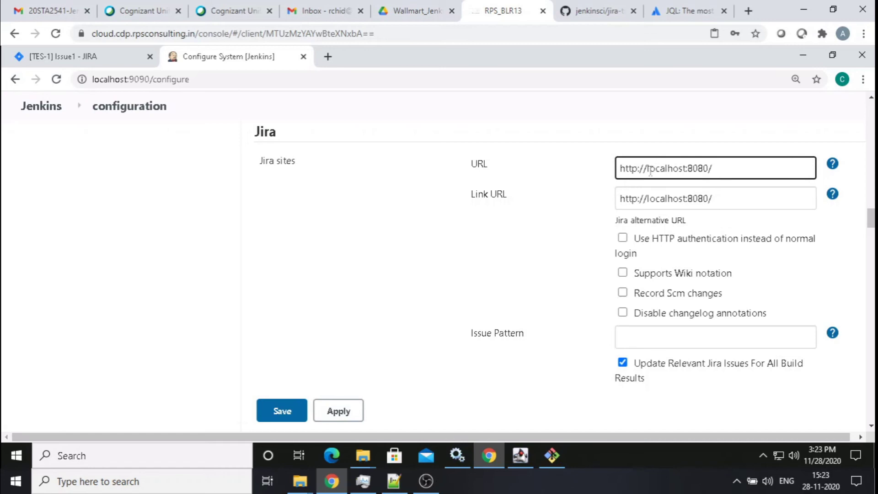
left_click_drag(649, 168, 682, 168)
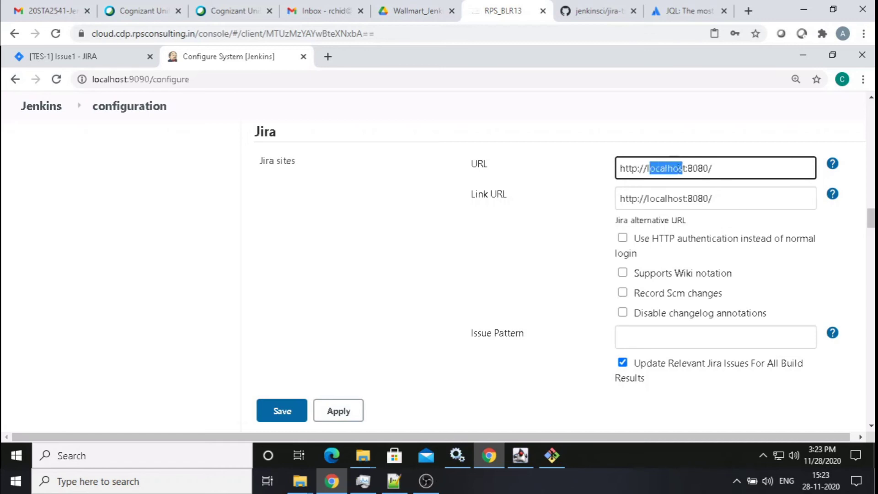
scroll(682, 233, "down", 1)
scroll(681, 232, "down", 1)
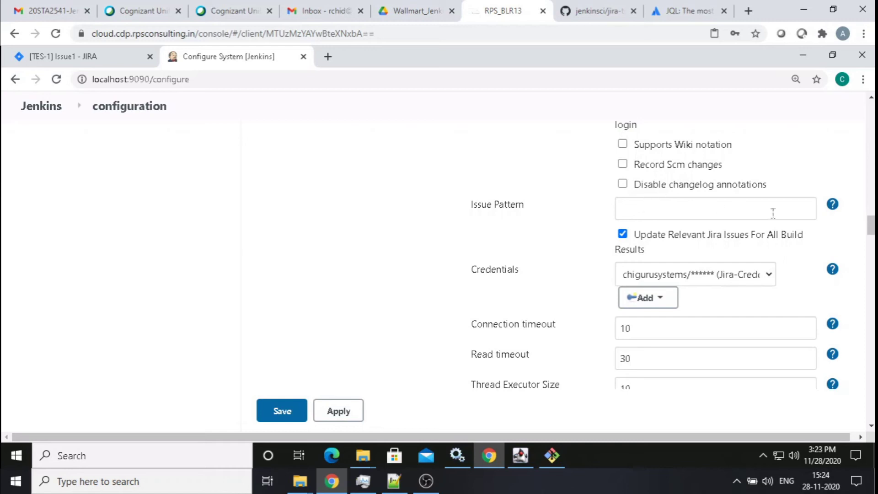
left_click(831, 206)
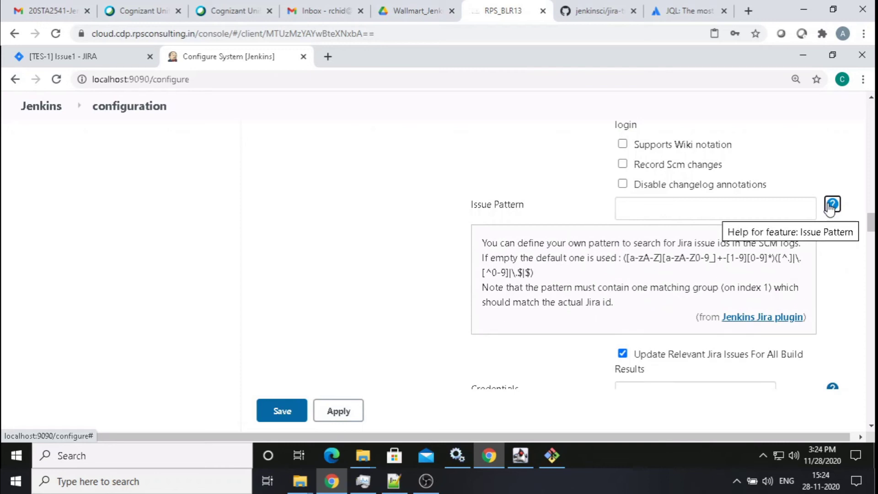
left_click(831, 207)
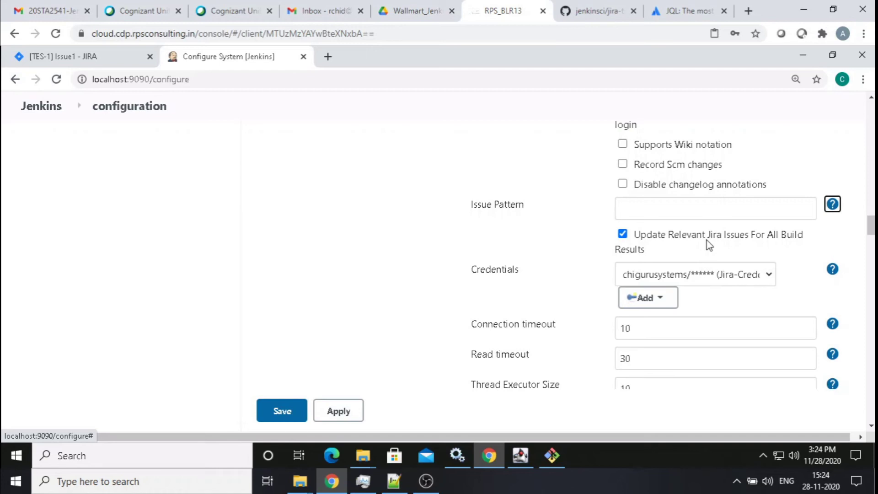
Step: Select the Jira-Credentials entry as the credentials for the Jira site
scroll(708, 245, "down", 2)
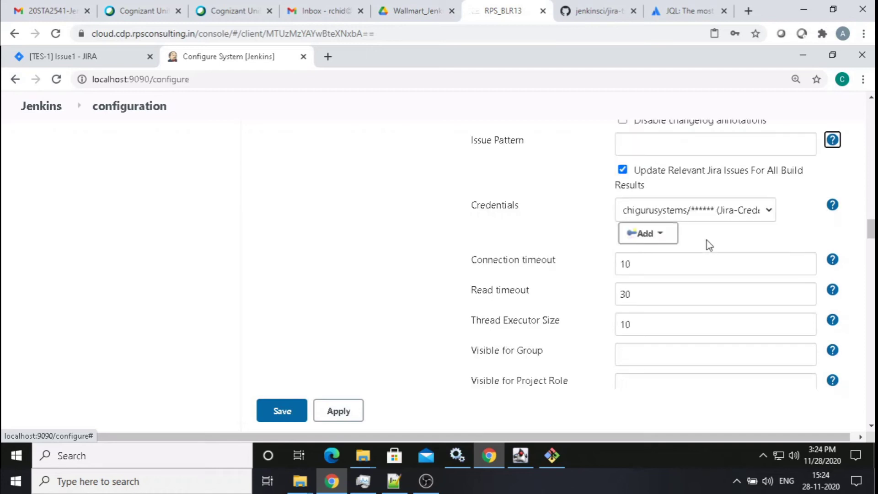
left_click(770, 212)
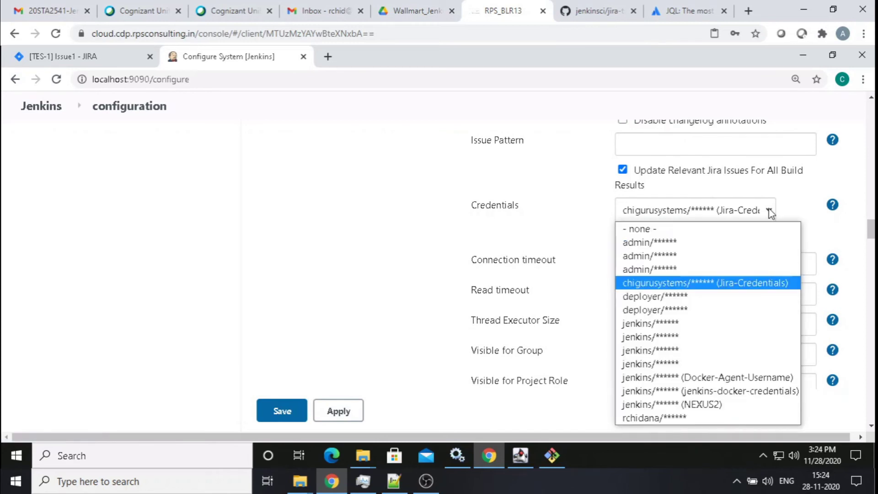
left_click(731, 283)
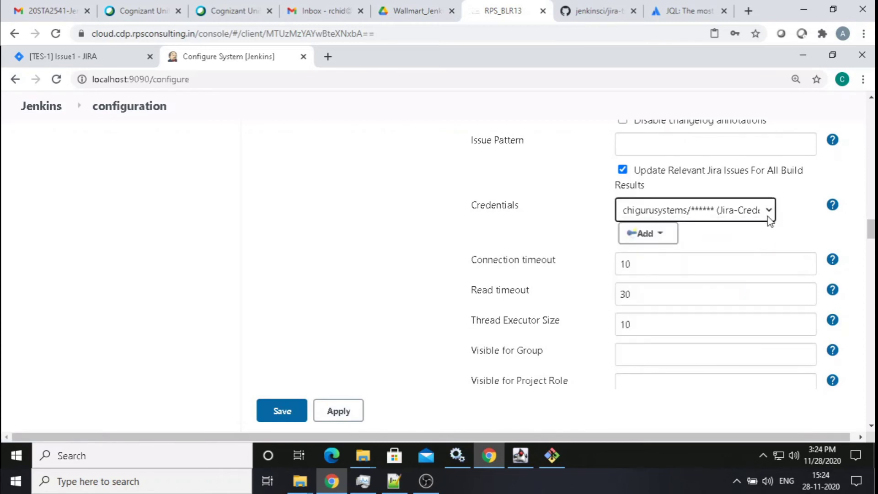
Step: Open the form for adding Jenkins credentials, inspect its username and password fields, and cancel it
left_click(661, 234)
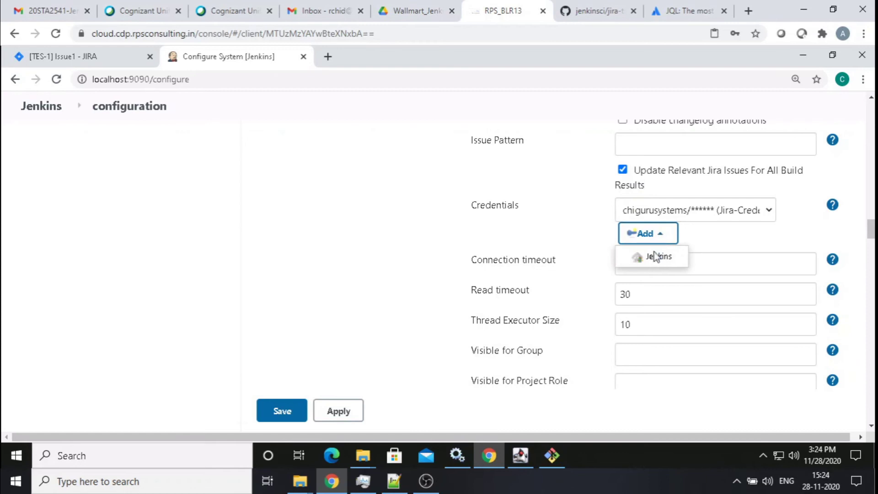
left_click(656, 255)
scroll(412, 293, "down", 2)
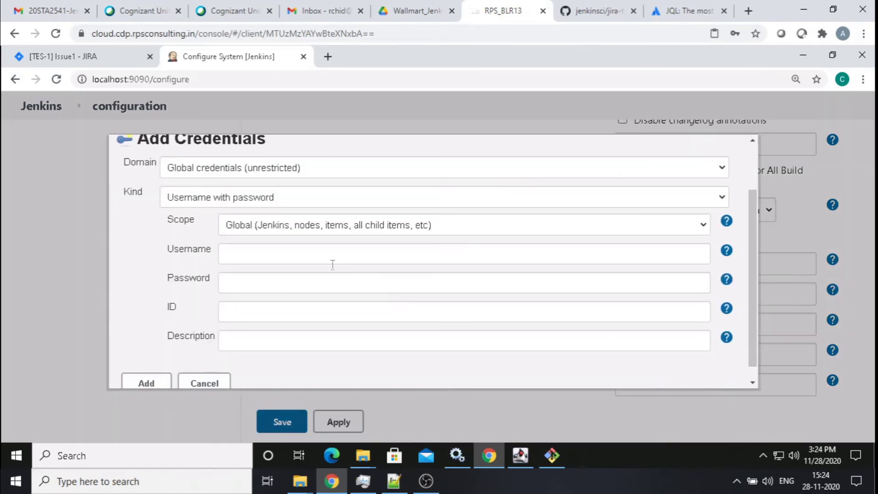
left_click(329, 251)
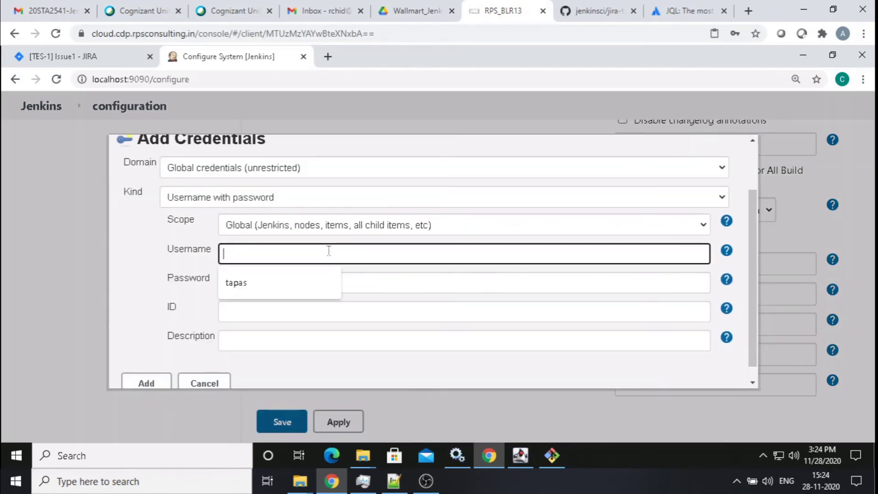
left_click(416, 278)
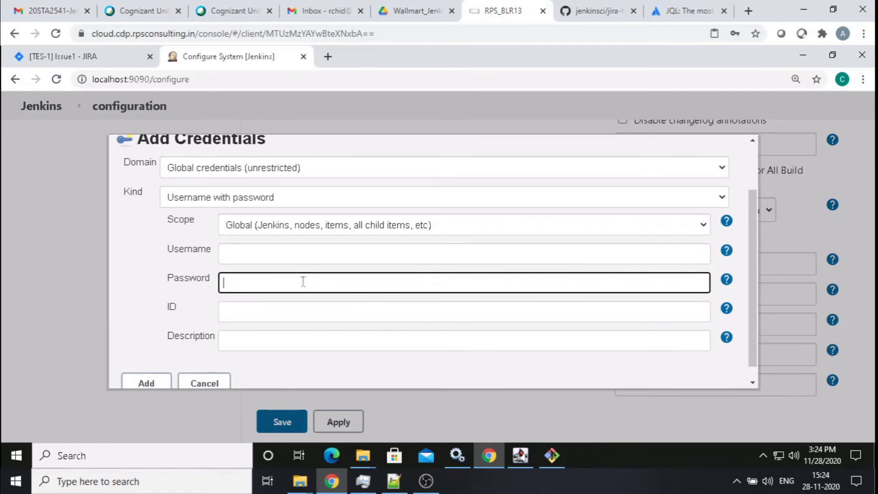
left_click(212, 384)
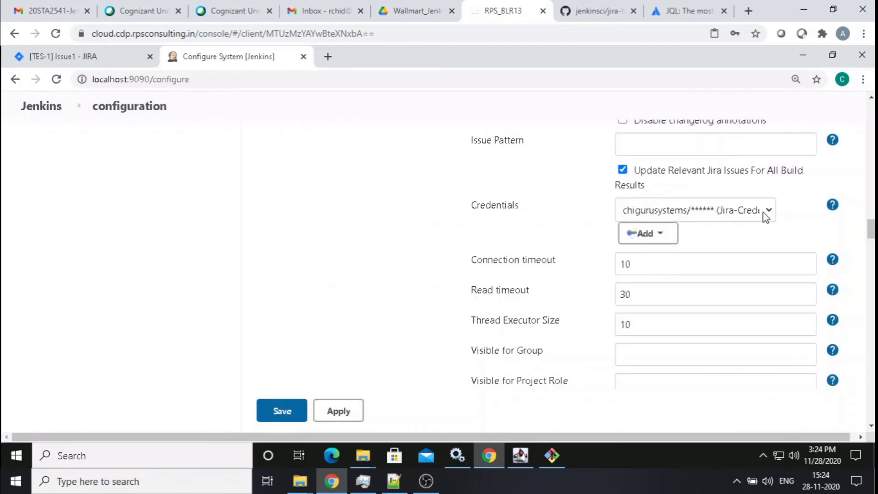
Step: Validate the Jira site settings and save the system configuration
scroll(766, 218, "down", 1)
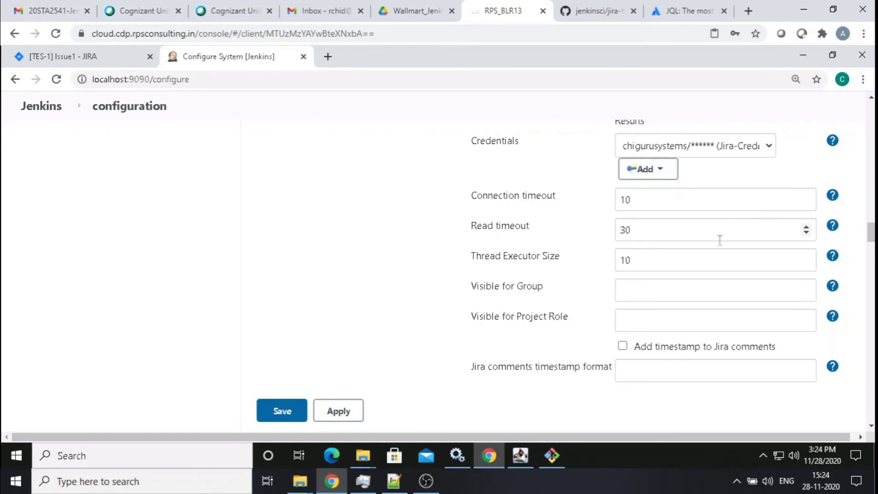
scroll(719, 240, "down", 1)
scroll(719, 240, "down", 1)
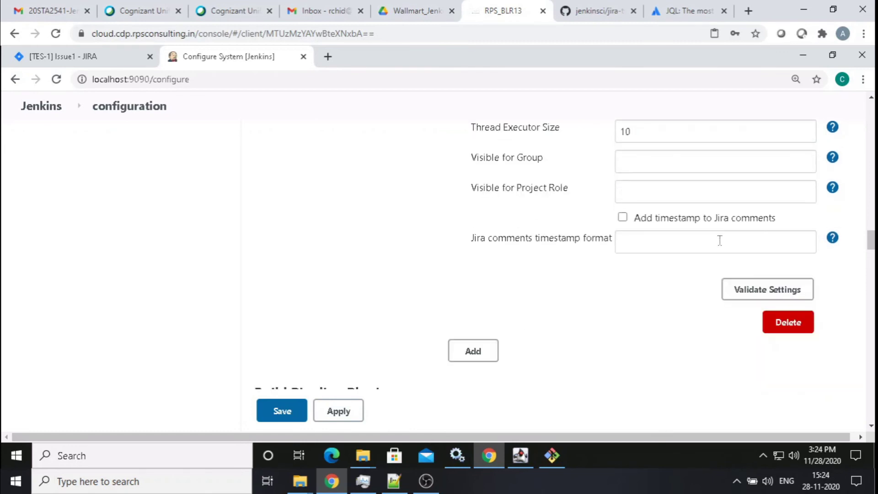
left_click(758, 295)
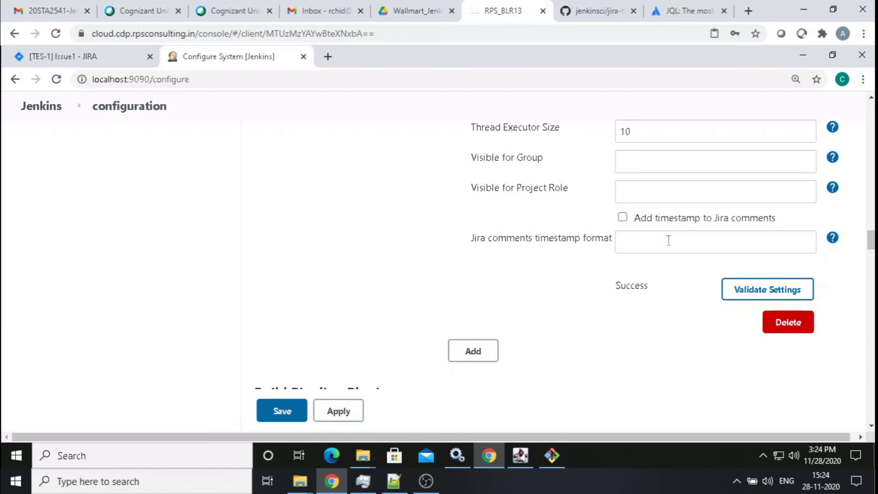
left_click(271, 413)
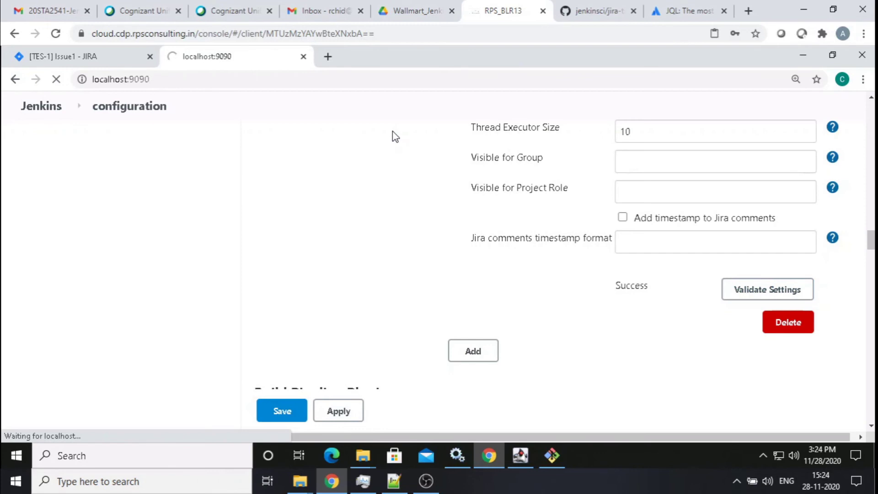
Step: Create a new Freestyle project named YouTube-Update-Jira-Job
left_click(59, 187)
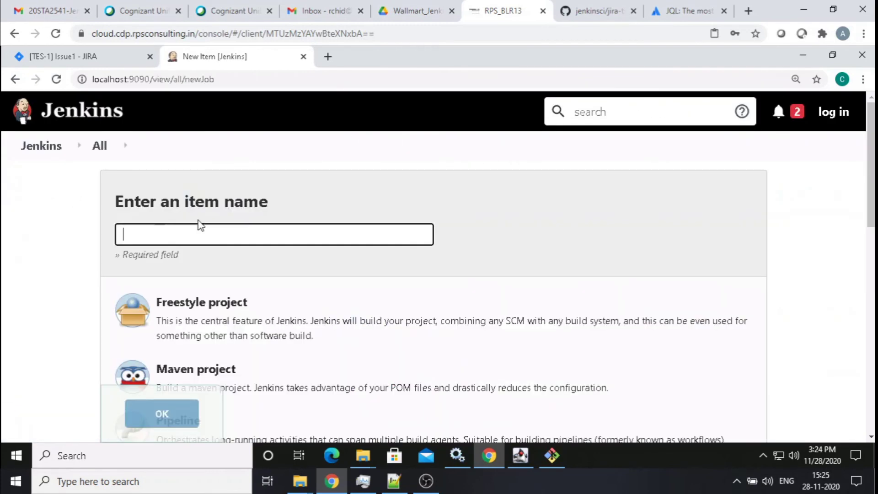
type("Yout")
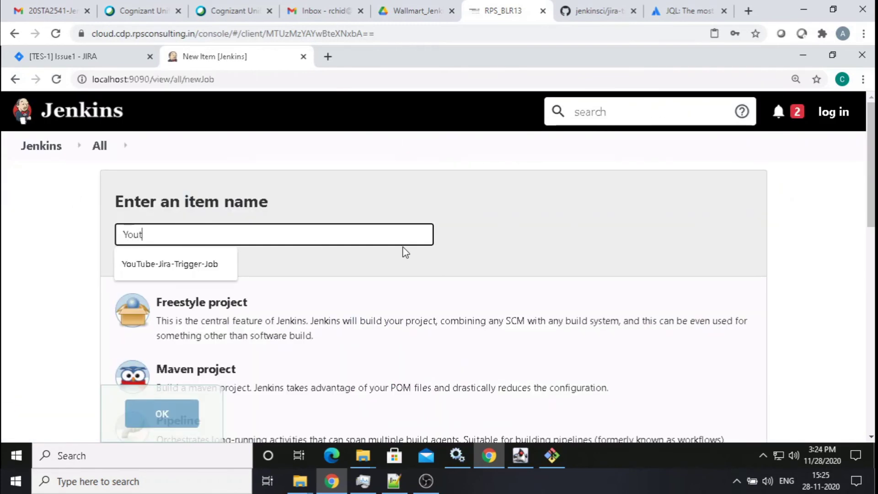
key("BackSpace")
type("Y")
key("BackSpace")
type("Tube-Update-Jira-Job")
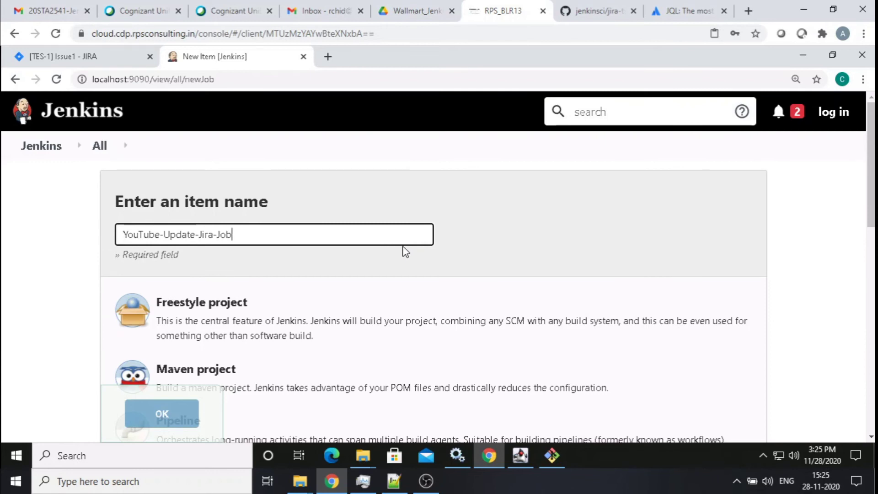
left_click(228, 315)
left_click(166, 415)
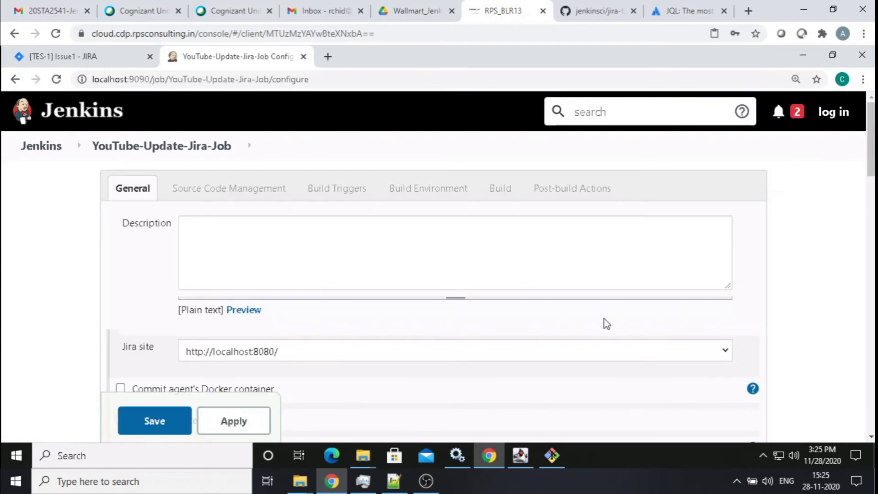
scroll(605, 323, "down", 20)
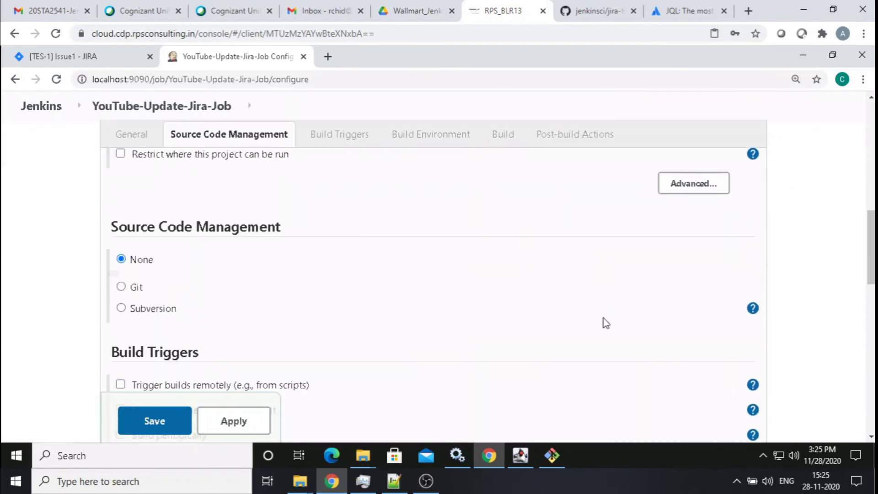
Step: Add an Execute Windows batch command build step that runs echo "Build successful"
scroll(605, 323, "down", 7)
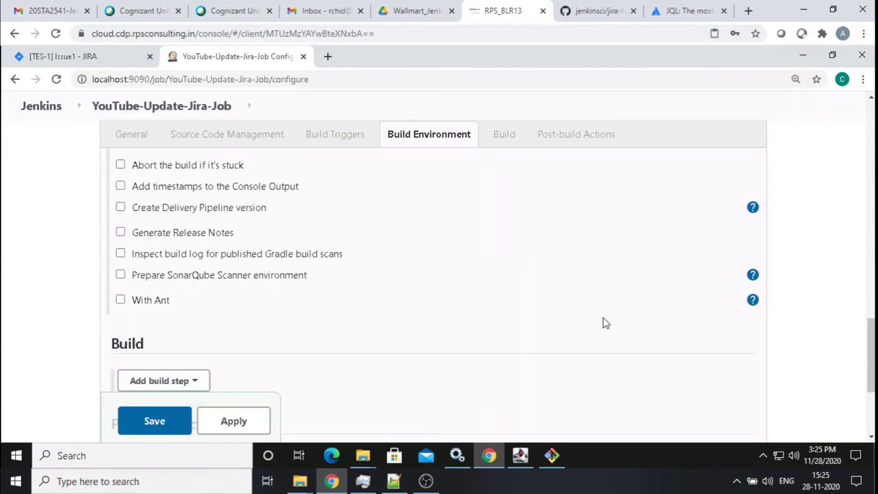
left_click(207, 256)
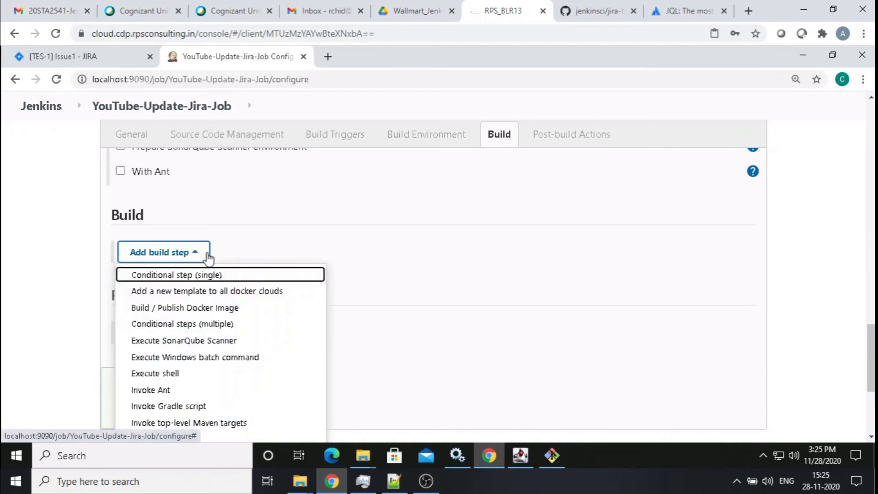
left_click(239, 358)
left_click(321, 305)
type("echo \"Buil")
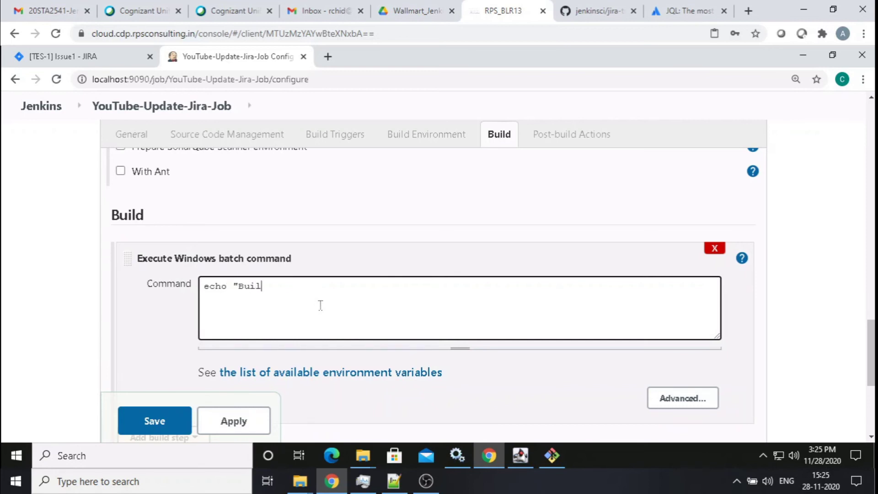
type("d successfu")
Step: Add the "Jira: Update relevant issues" post-build action with the JQL selector as its issue selector, and save the job
scroll(320, 305, "down", 4)
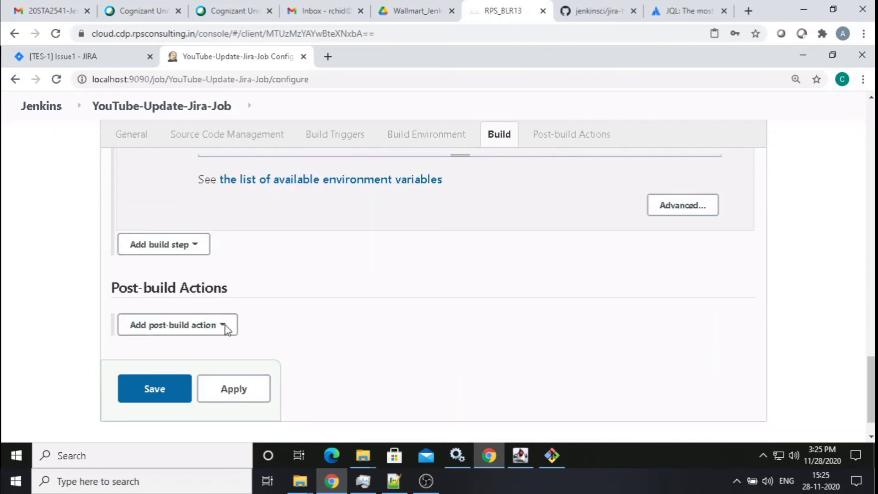
left_click(225, 325)
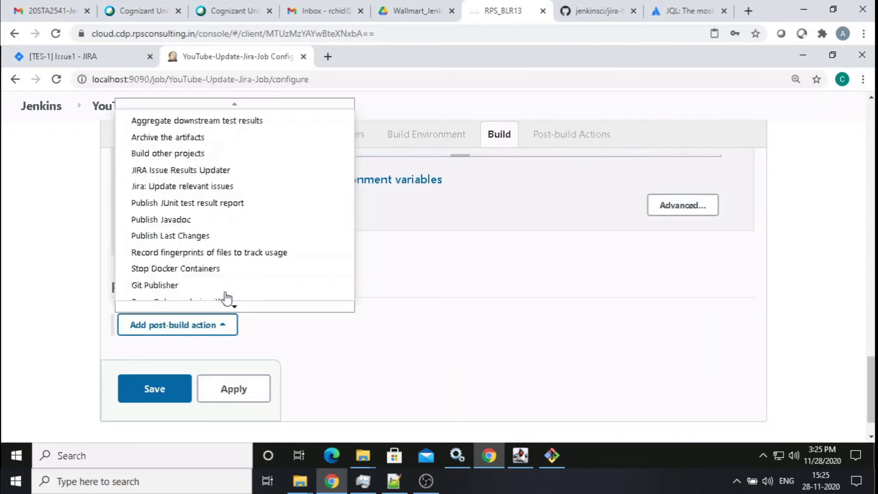
left_click(227, 181)
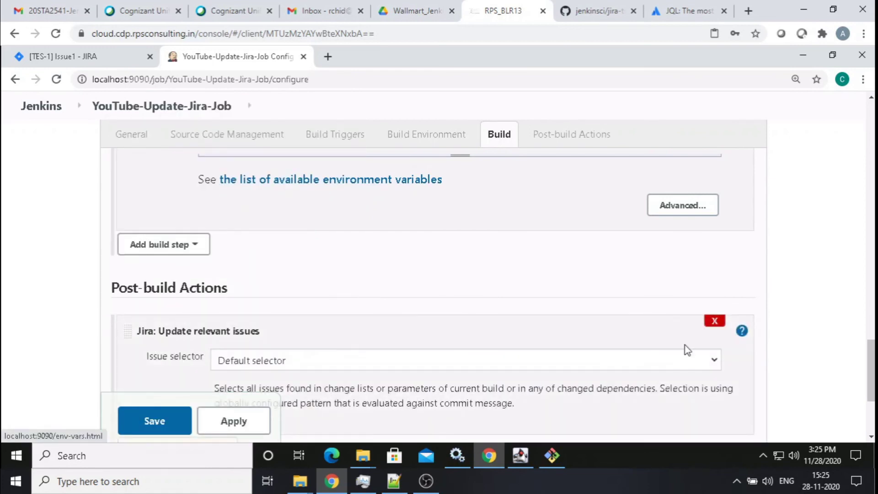
scroll(685, 347, "down", 1)
scroll(655, 356, "down", 1)
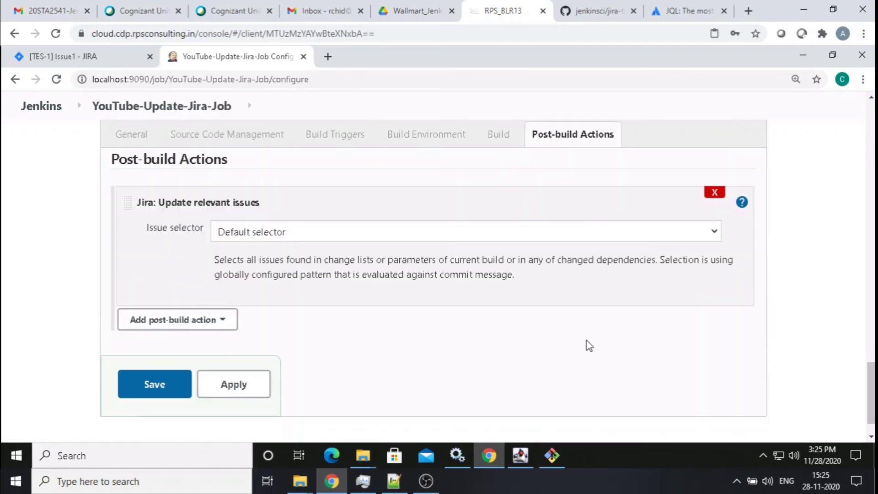
left_click(717, 235)
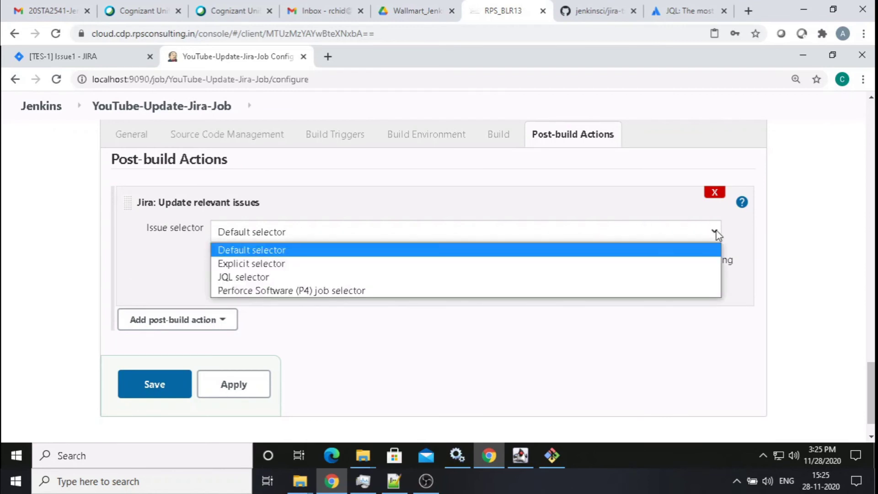
left_click(383, 277)
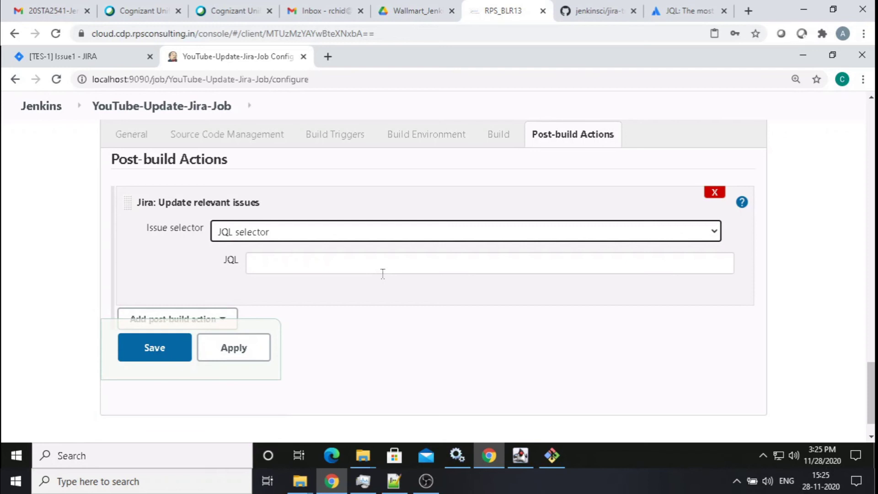
left_click(366, 265)
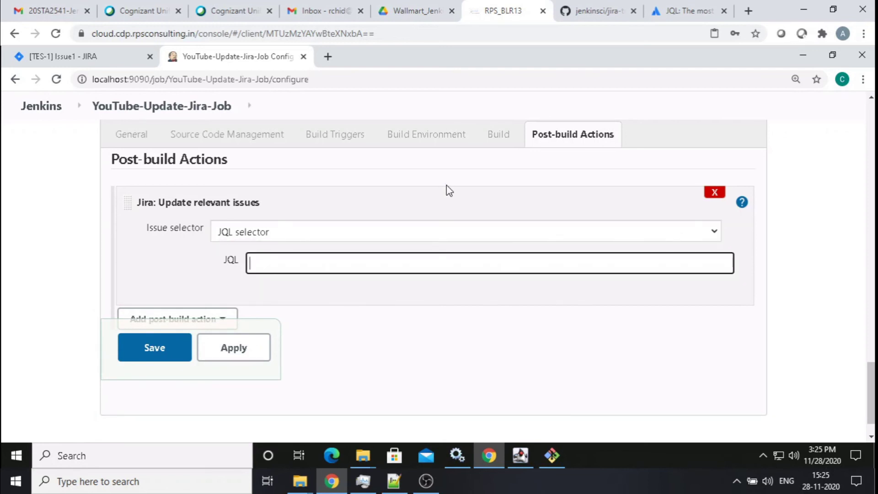
left_click(156, 348)
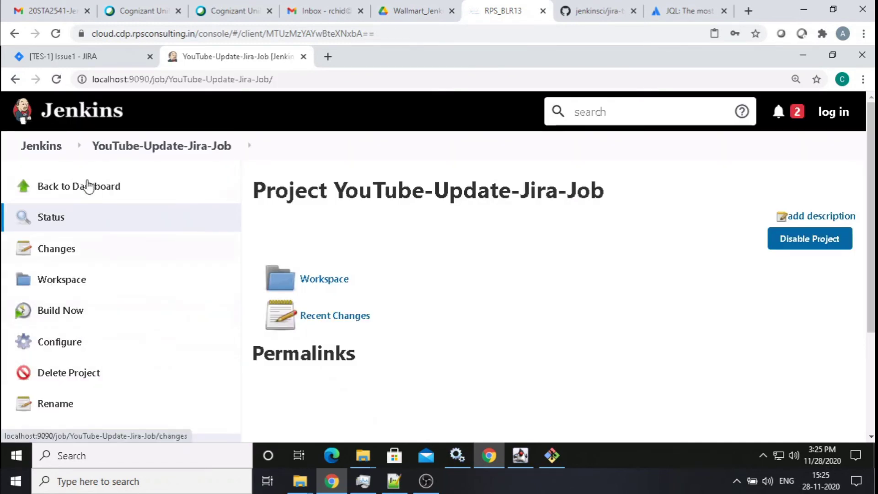
Step: Copy the JQL filter project = "Test-Jenkins" from the build triggers of YouTube-Jira-Trigger-Job and save that job's configuration
left_click(43, 147)
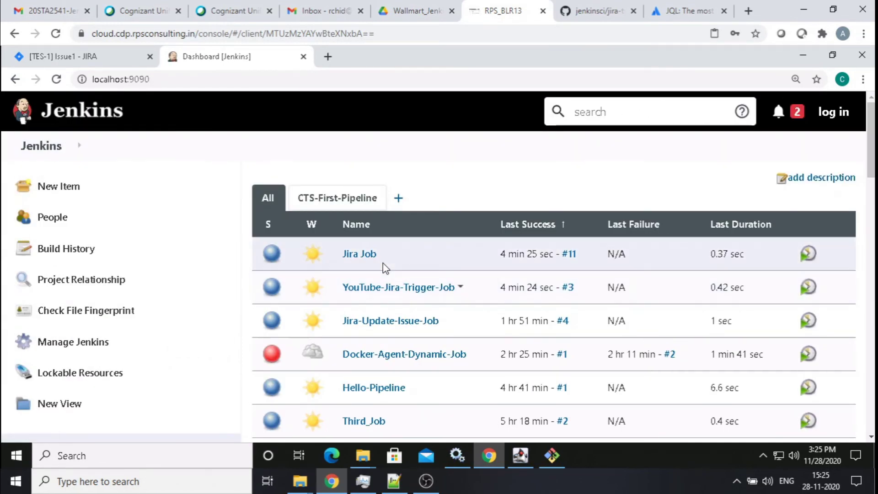
left_click(460, 288)
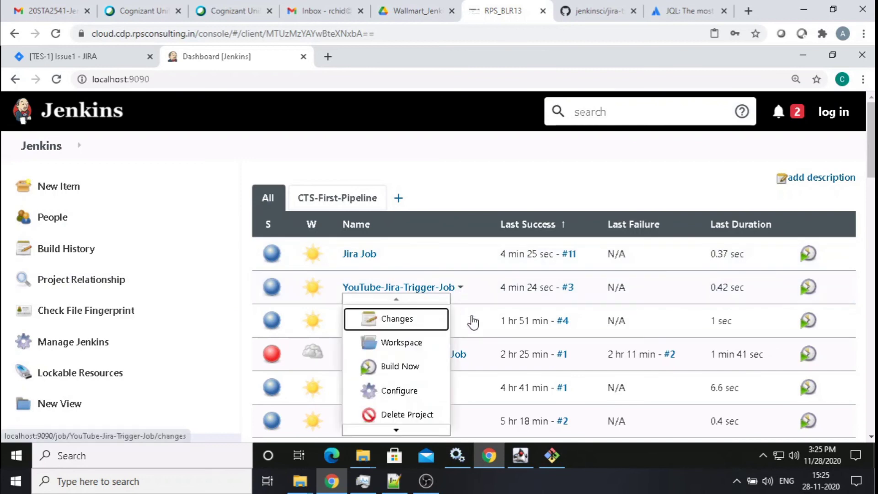
left_click(404, 392)
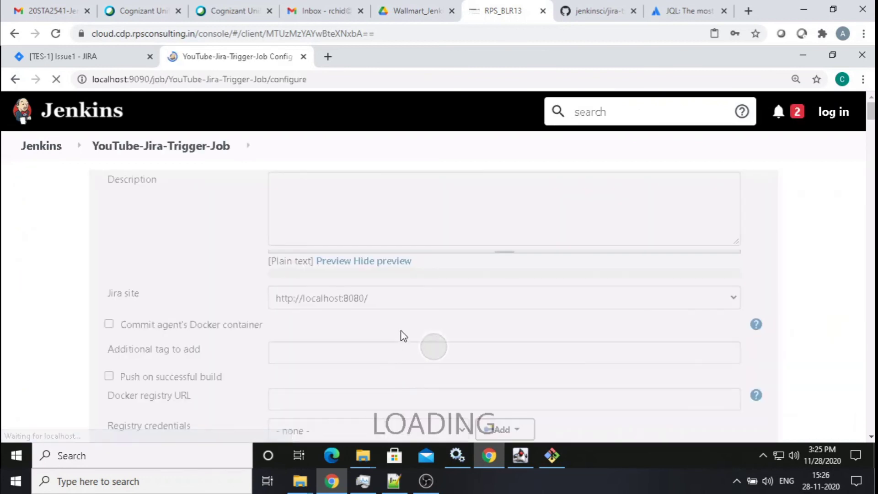
scroll(403, 336, "down", 15)
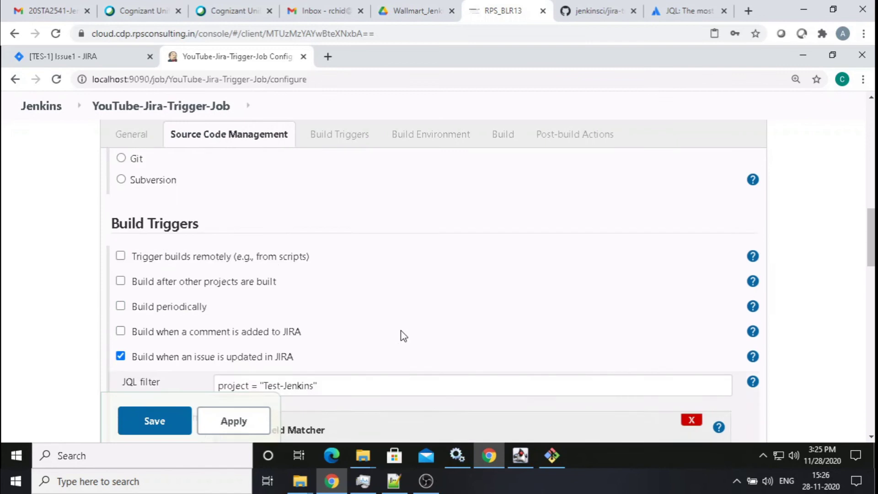
left_click_drag(337, 256, 204, 262)
key("ctrl+c")
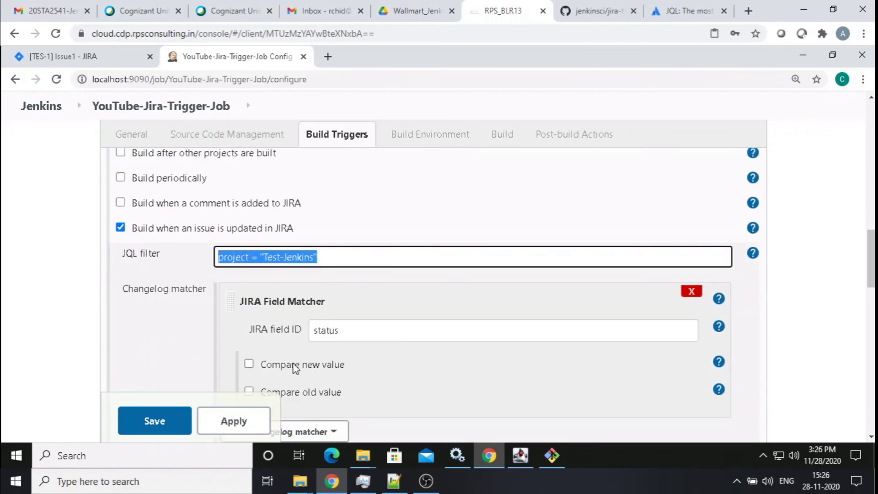
left_click(155, 421)
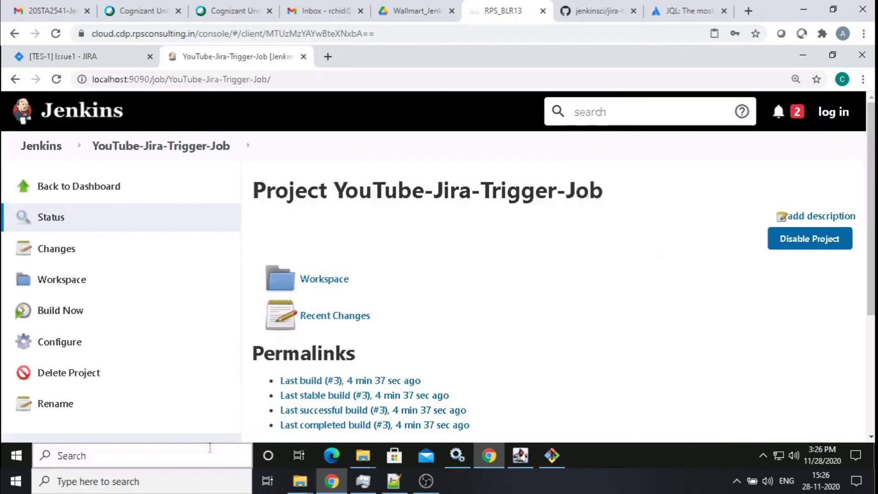
Step: Find YouTube-Update-Jira-Job on the dashboard by searching the page for "You", and open its configuration
left_click(28, 146)
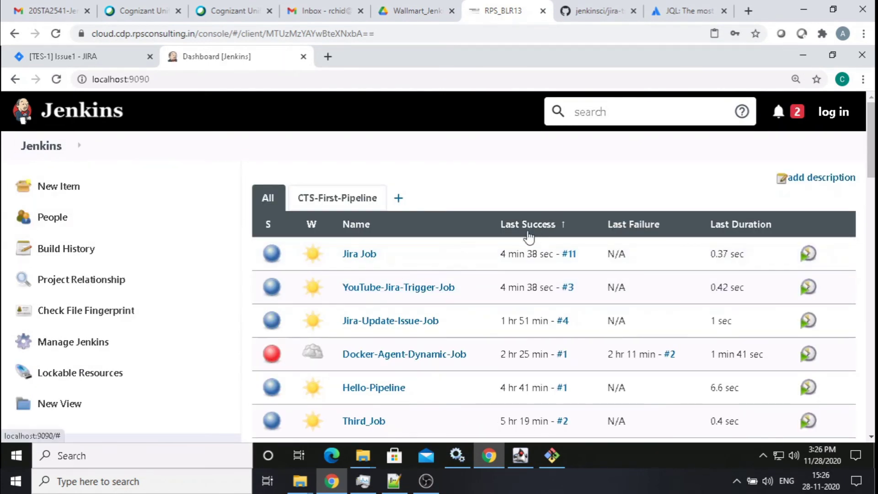
key("ctrl+f")
type("You")
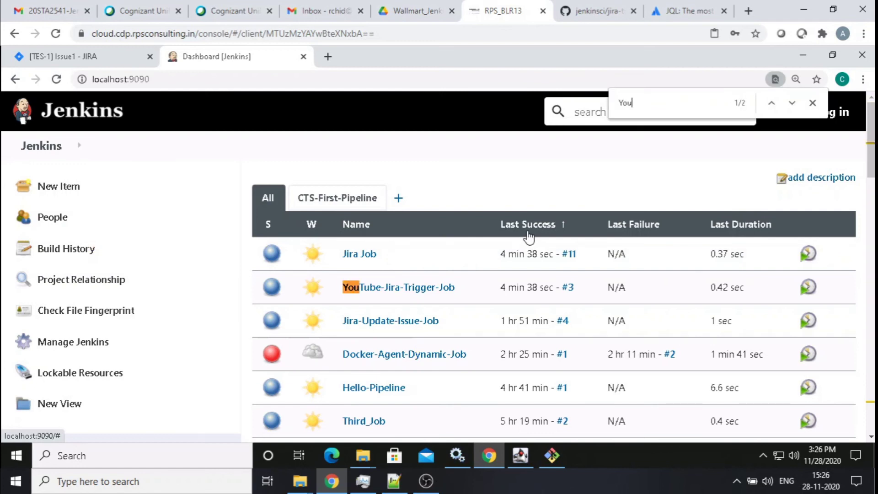
left_click(792, 104)
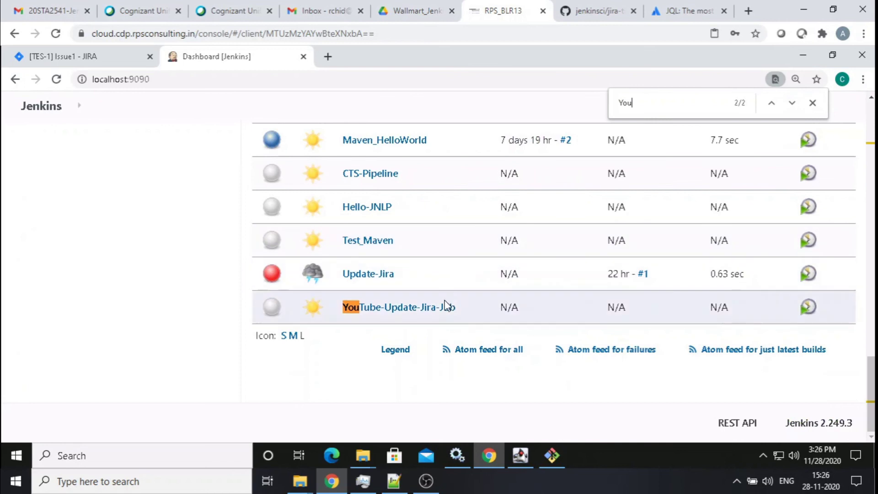
left_click(459, 307)
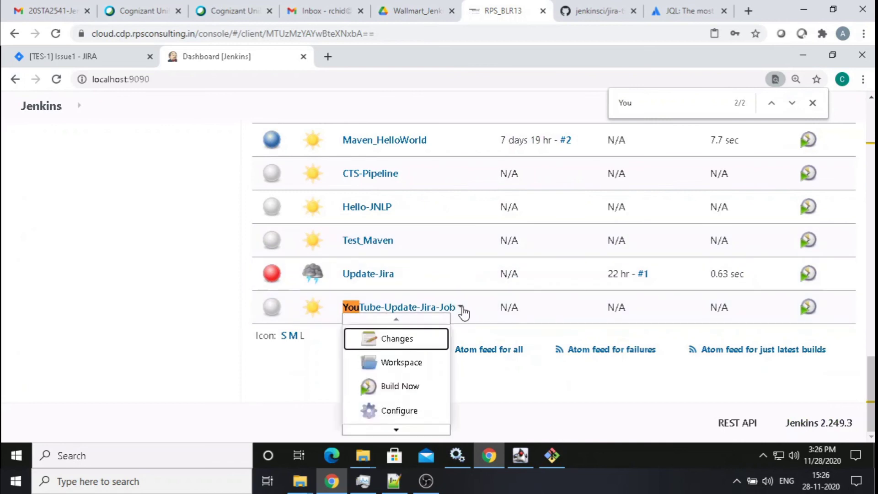
left_click(405, 409)
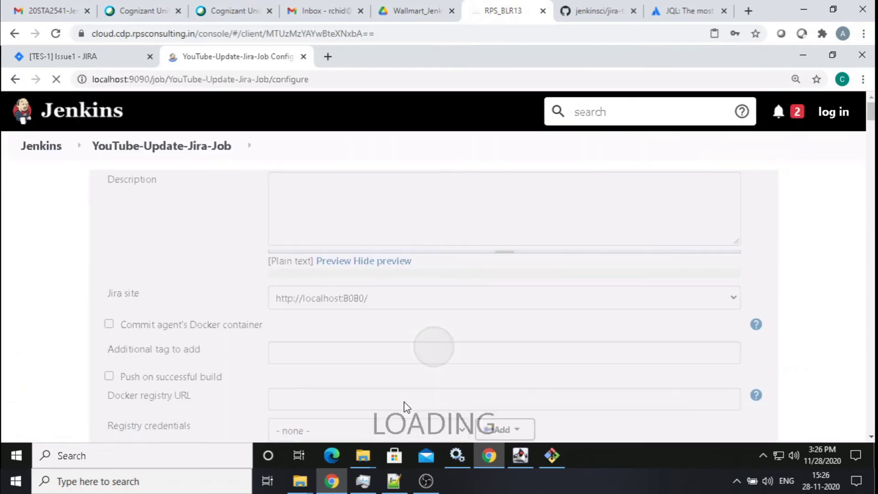
Step: Set the JQL of the Jira update post-build action to project = "Test-Jenkins" and save the job
scroll(447, 341, "down", 15)
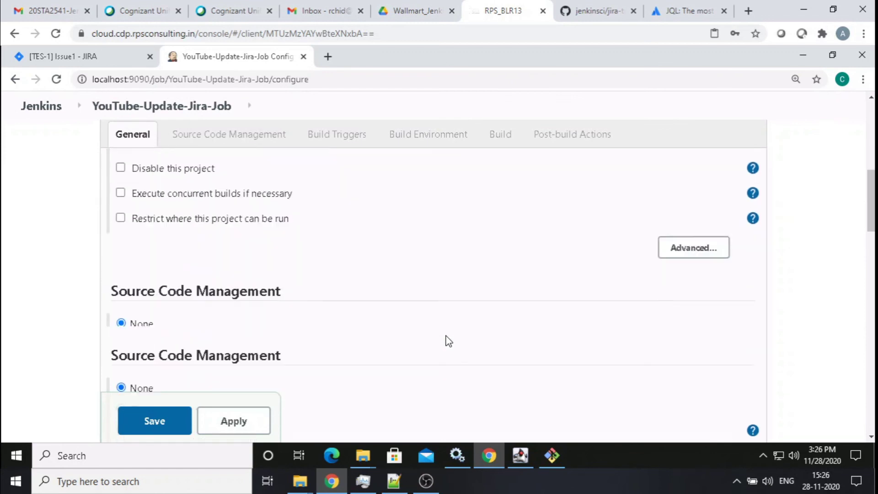
scroll(447, 338, "down", 3)
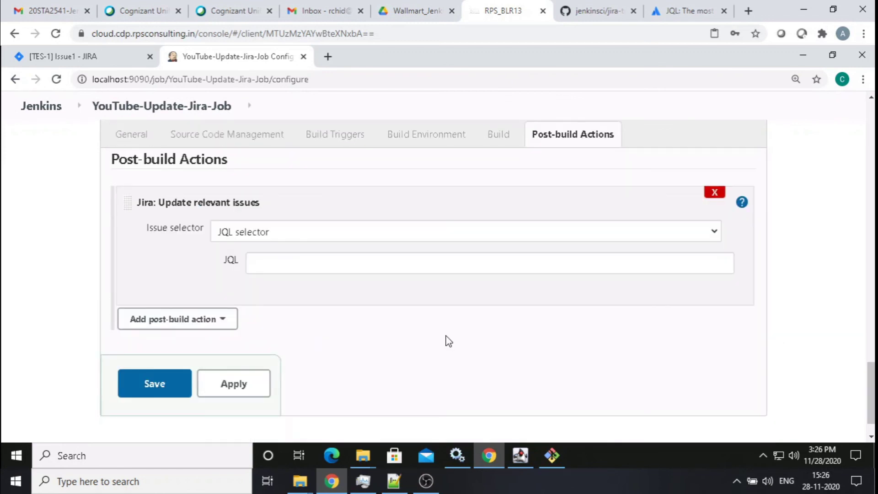
left_click(370, 262)
key("ctrl+v")
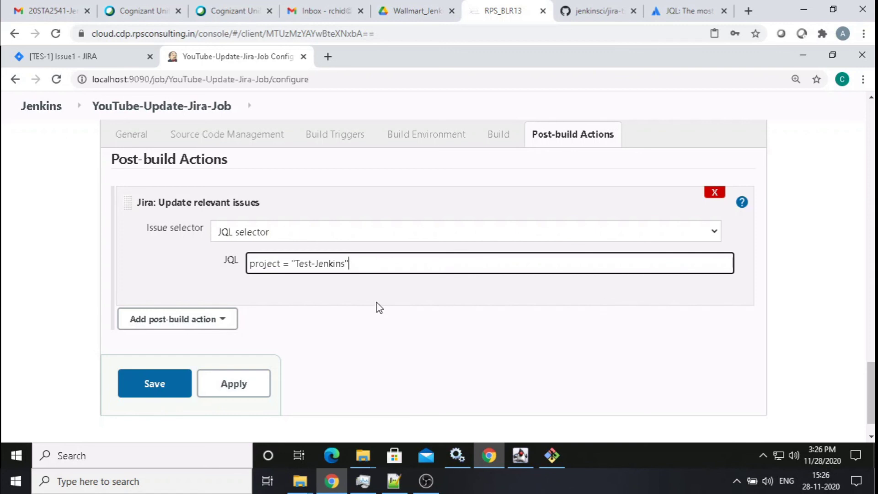
left_click(237, 385)
left_click(141, 387)
Step: Build YouTube-Update-Jira-Job and examine the new build's console output for the echo command and the Jira issue updates
left_click(60, 312)
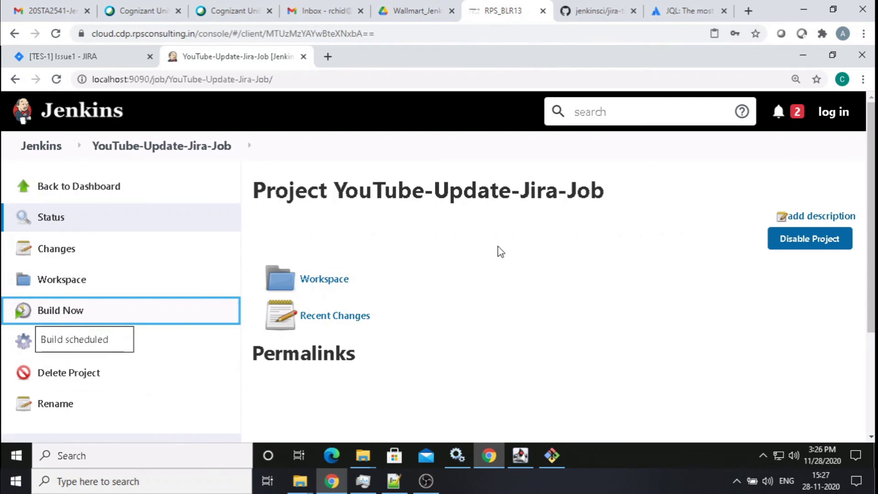
scroll(500, 252, "down", 3)
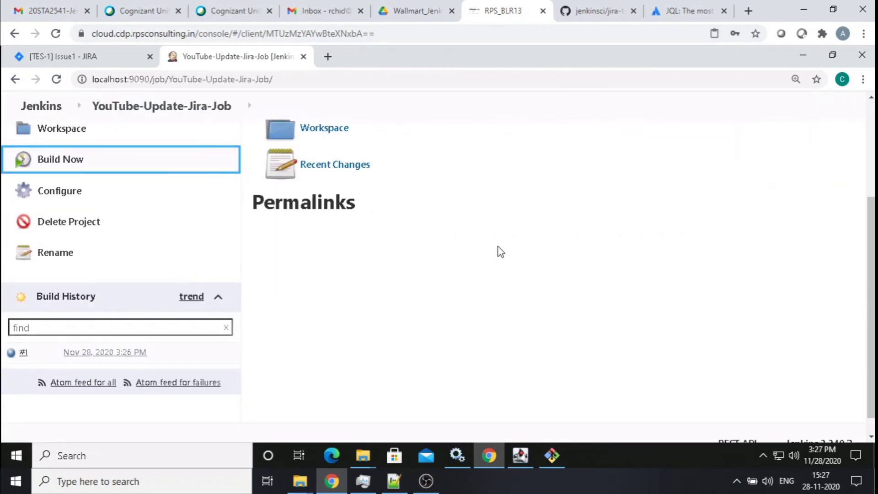
left_click(24, 358)
left_click(68, 278)
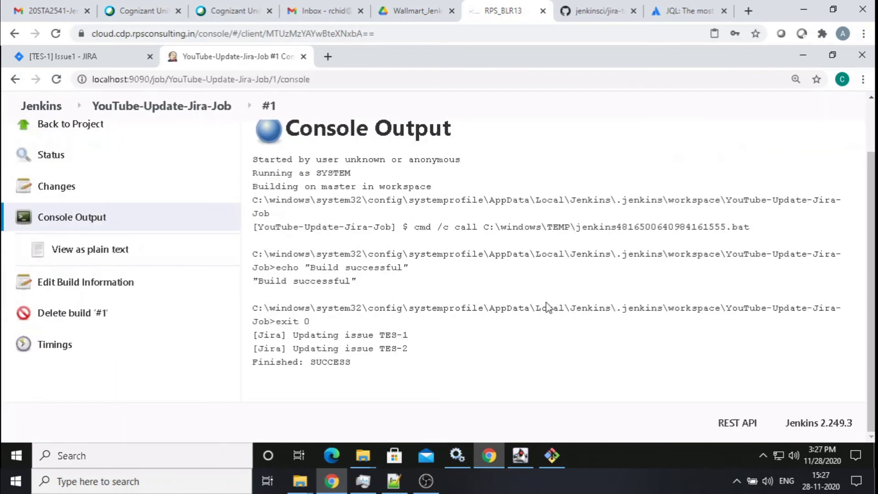
left_click_drag(252, 267, 373, 285)
left_click_drag(257, 334, 417, 352)
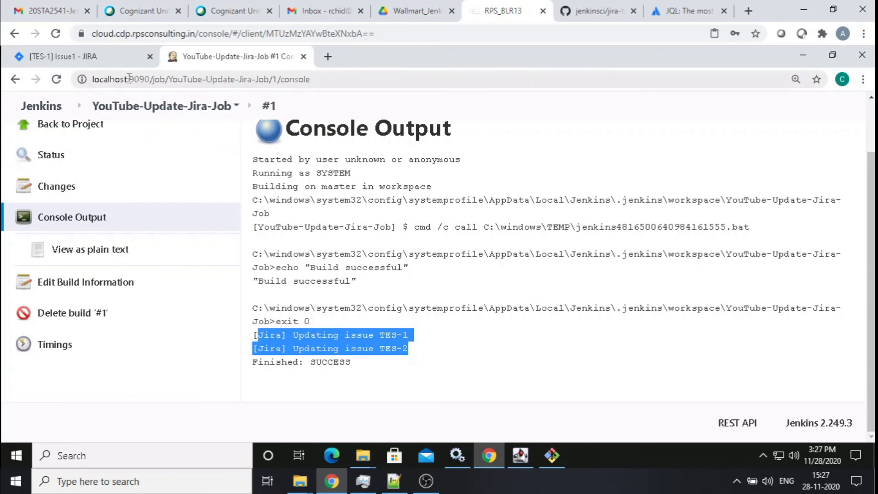
Step: Switch to Jira, reload the open issues, and check the latest comments on TES-1 and TES-2
left_click(112, 60)
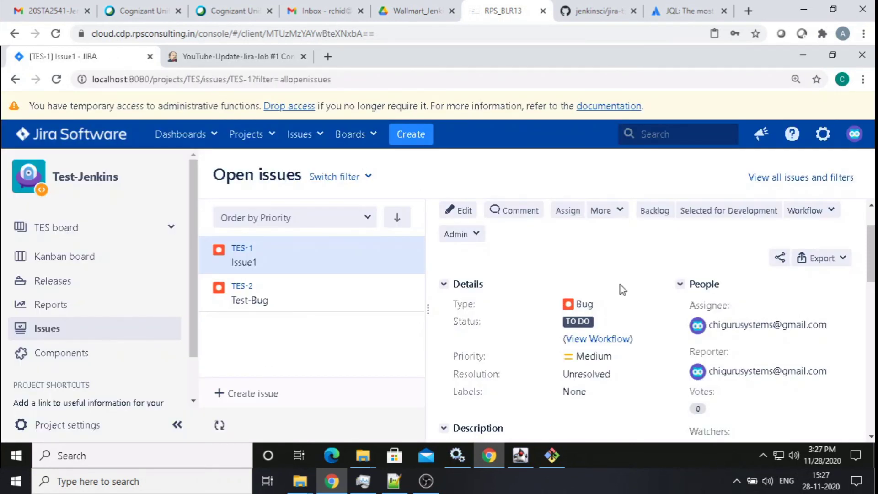
scroll(621, 288, "down", 10)
left_click(57, 79)
scroll(854, 353, "down", 15)
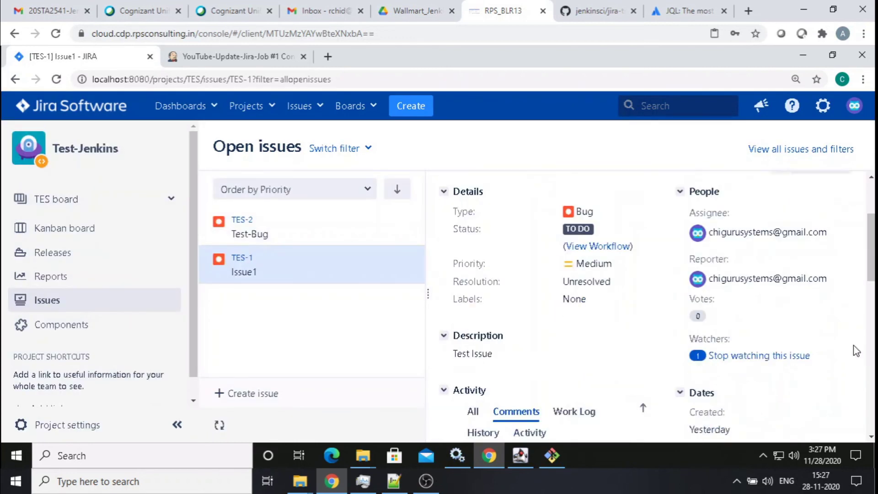
scroll(812, 349, "down", 1)
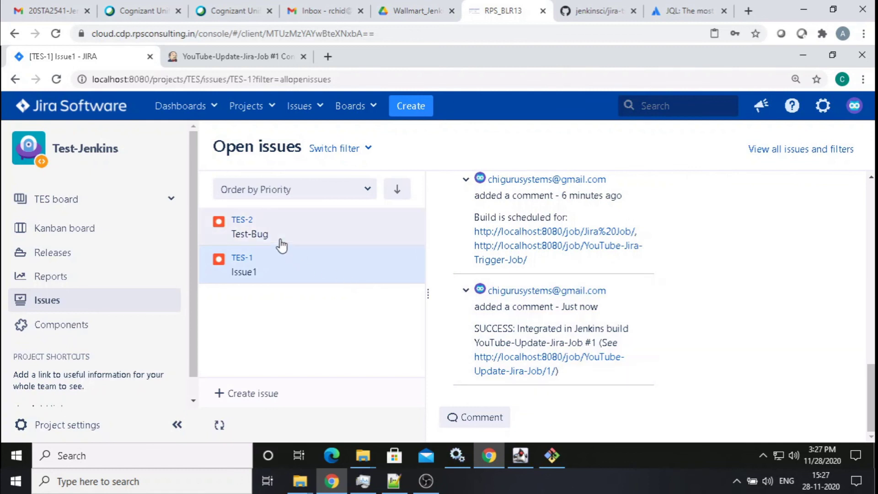
left_click(252, 230)
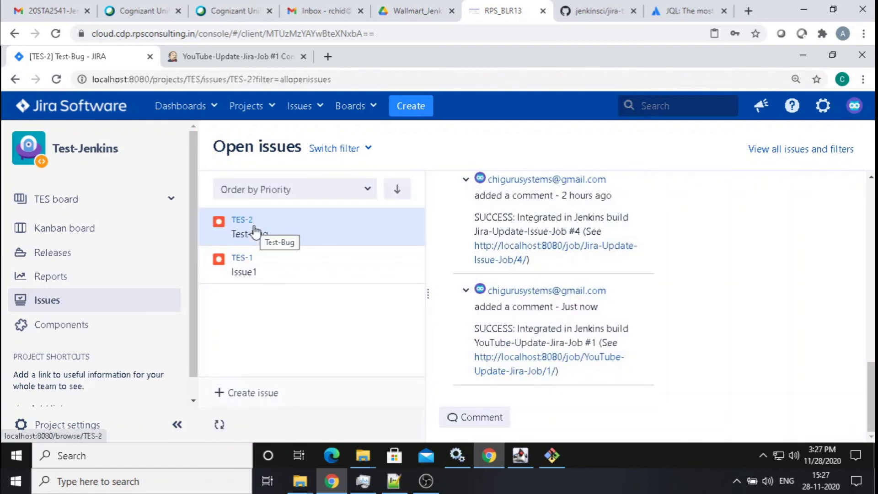